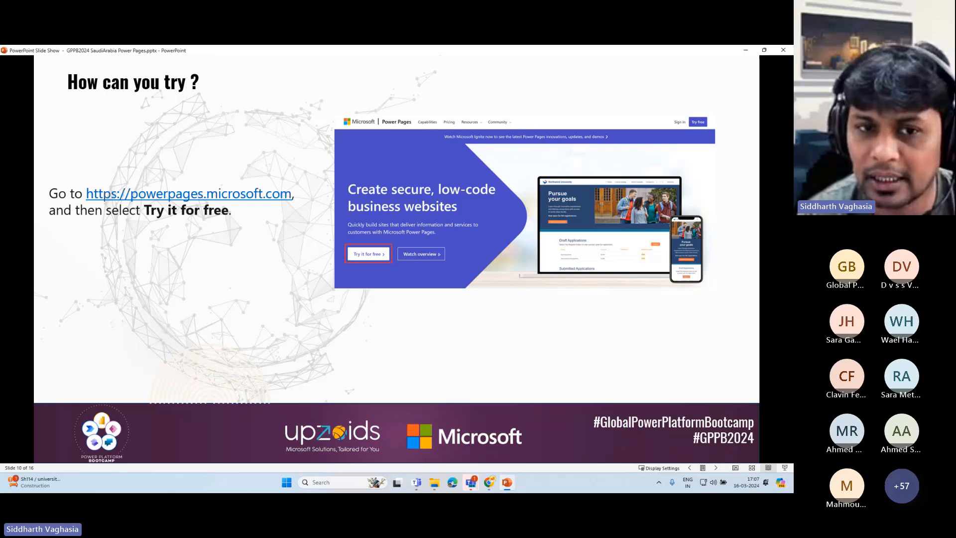
- Advance the slide show past Pricing to slide 12, 'And now for a live demo'
click(423, 166)
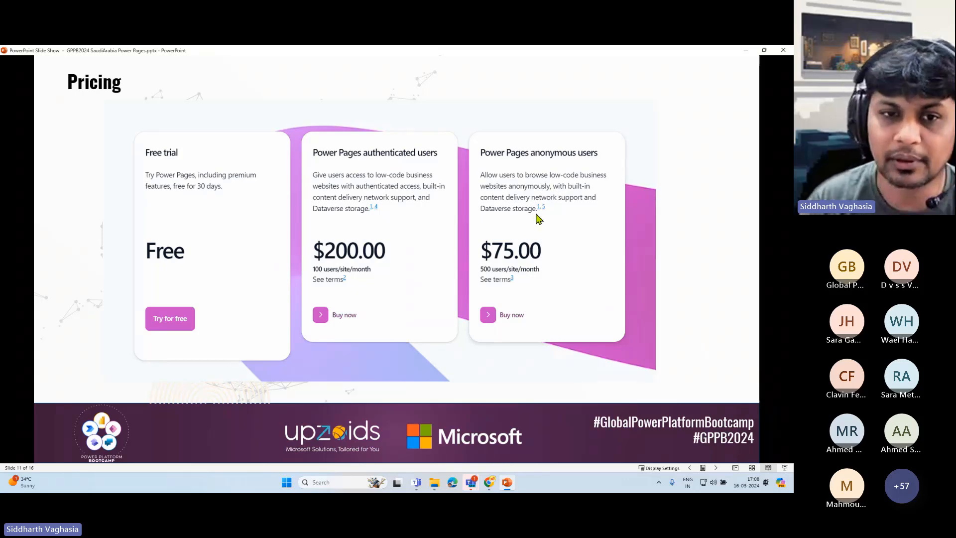
click(548, 210)
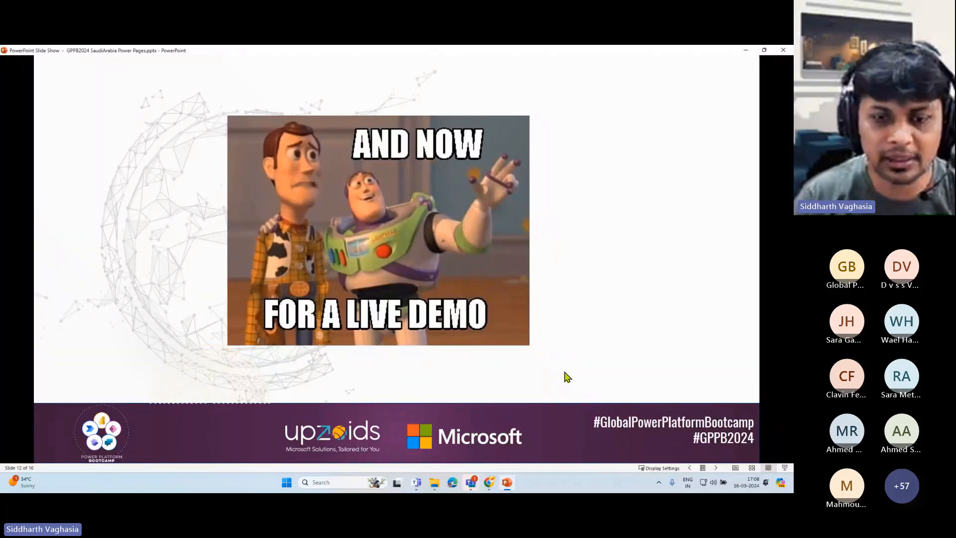
- Switch to the Power Pages home page, check the environment list, and focus the Copilot prompt
click(490, 483)
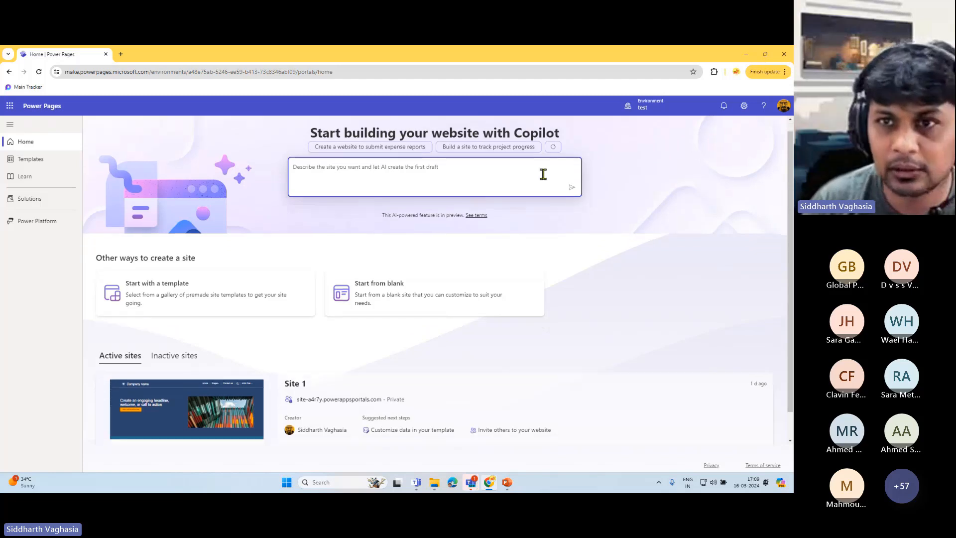
click(665, 111)
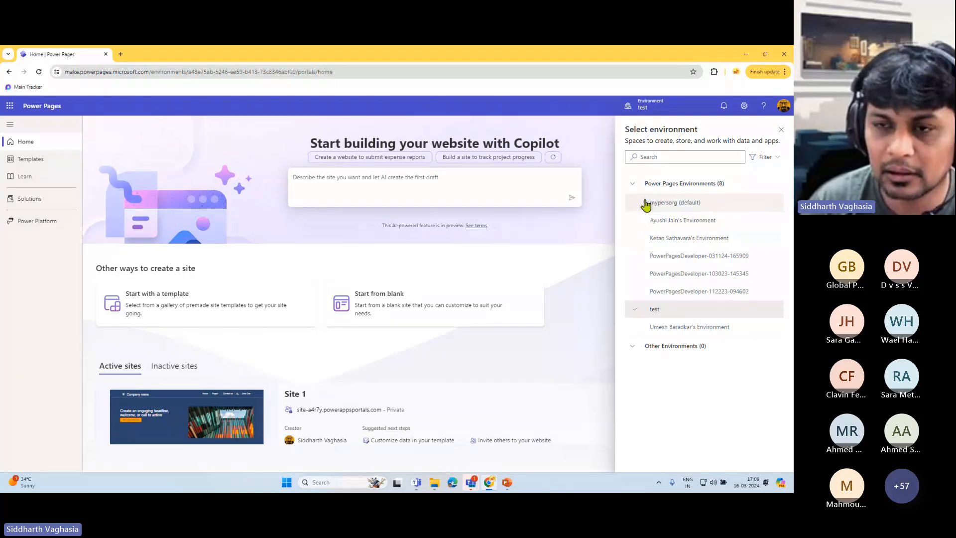
mouse_move(666, 207)
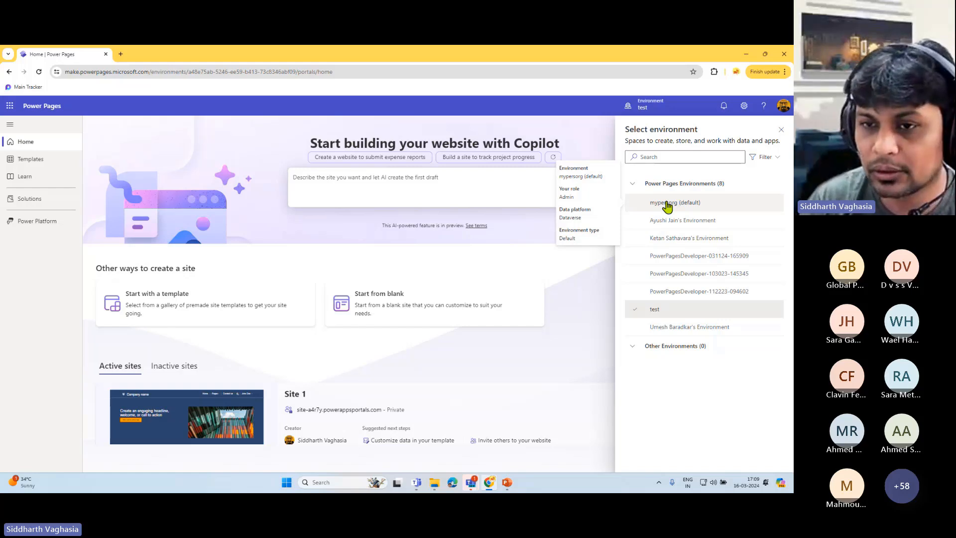
mouse_move(679, 238)
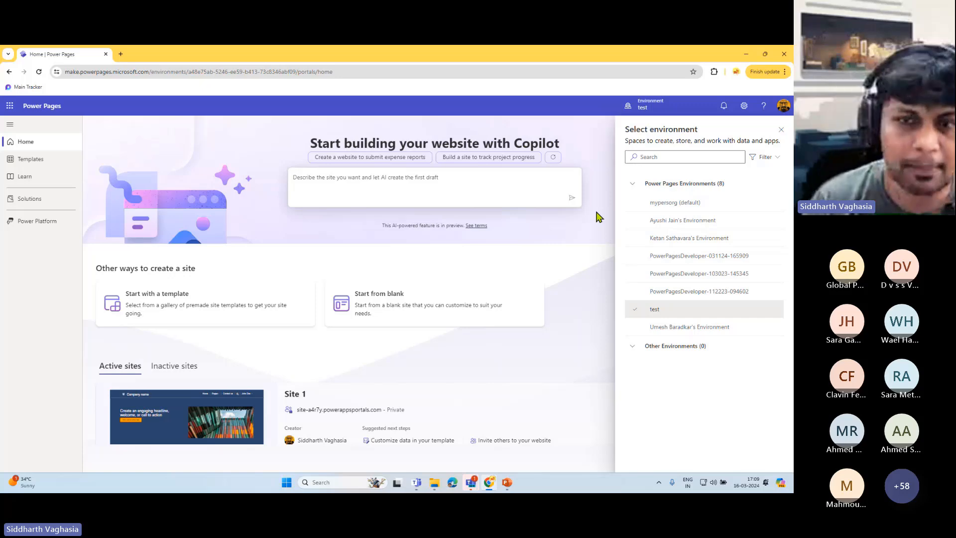
click(780, 130)
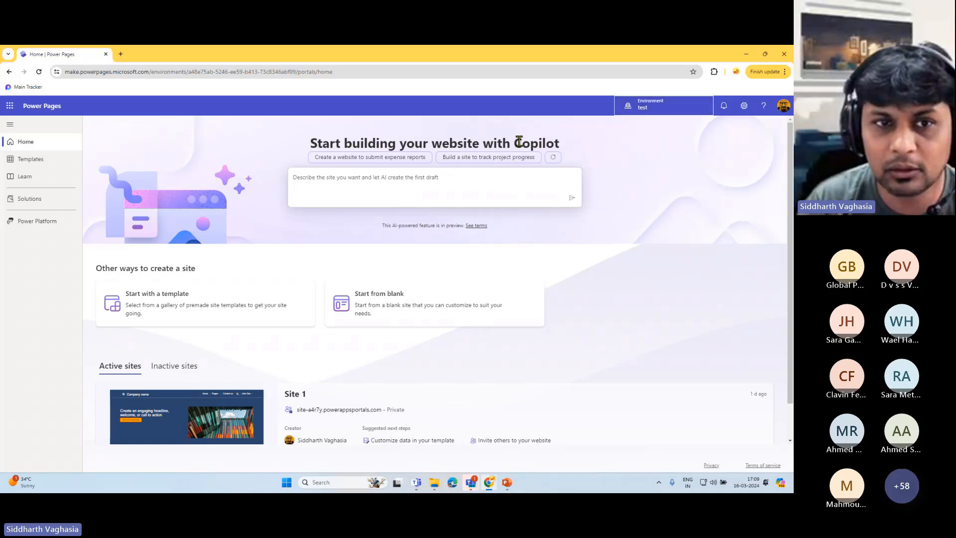
click(368, 174)
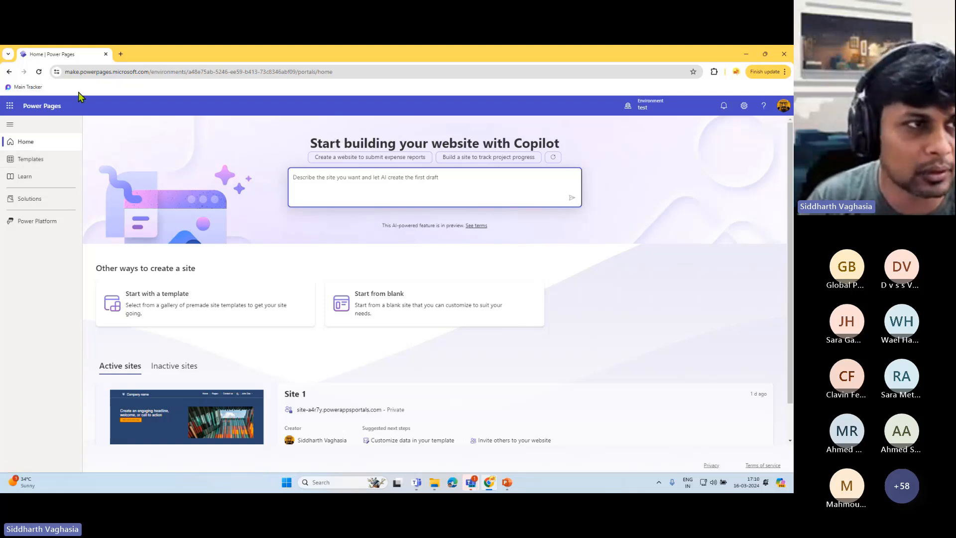
- Scroll through the Templates gallery, then go to the Learn hub
click(38, 162)
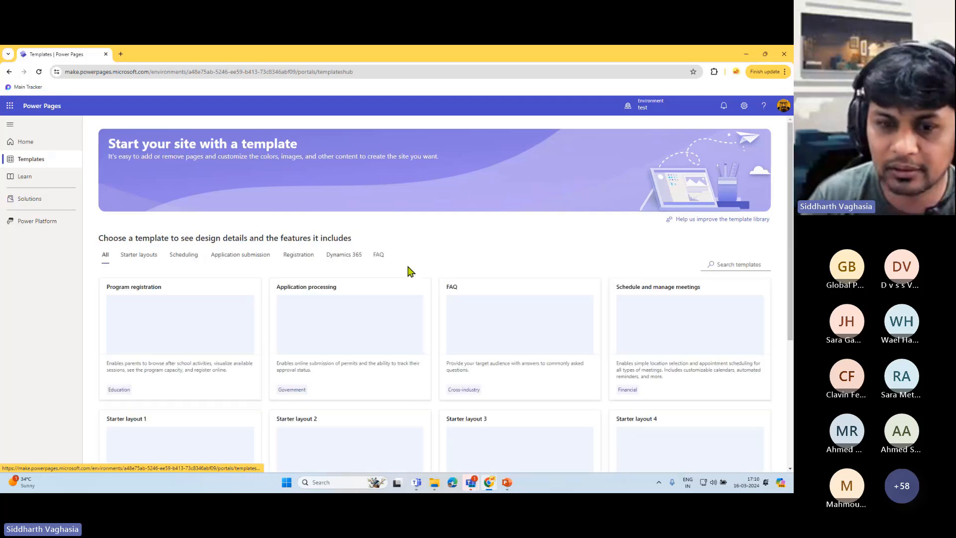
scroll(407, 269, down, 4)
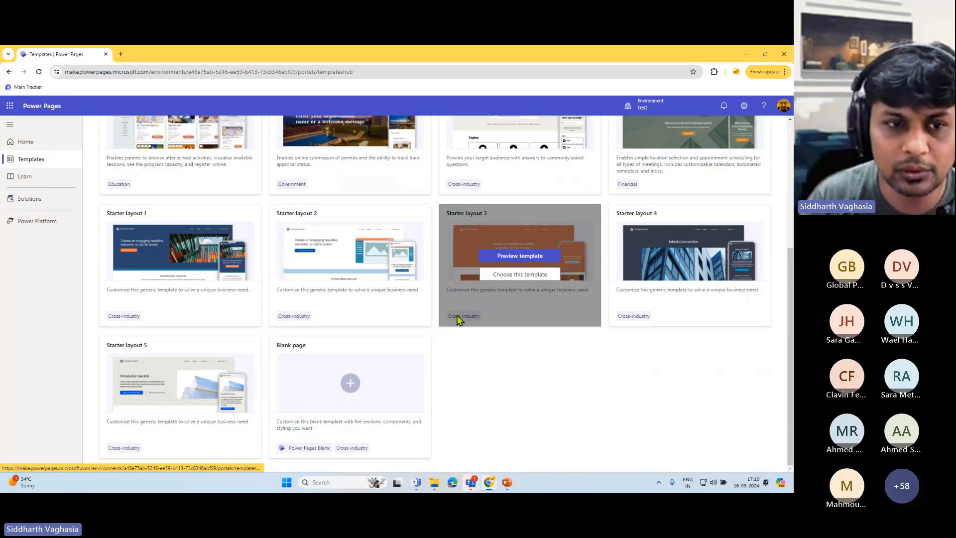
scroll(465, 324, up, 3)
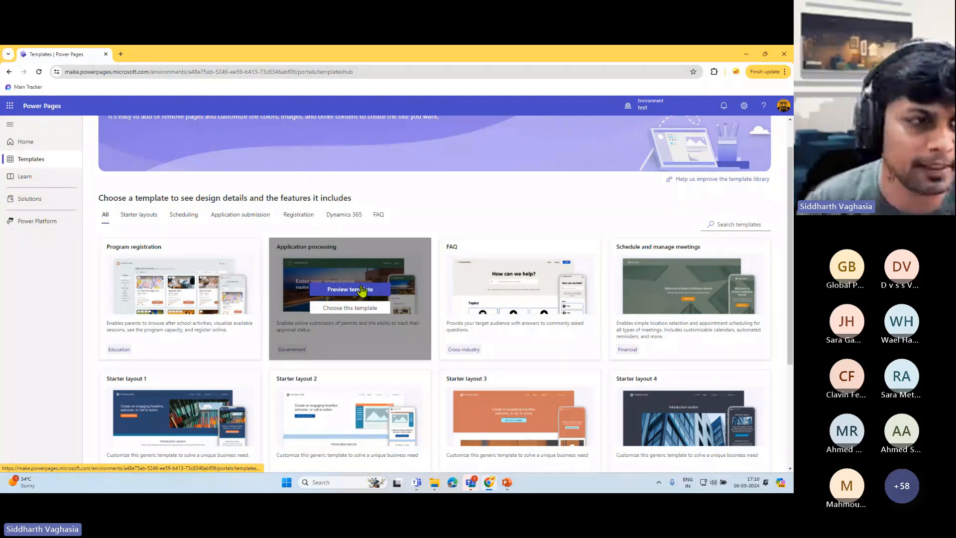
click(30, 177)
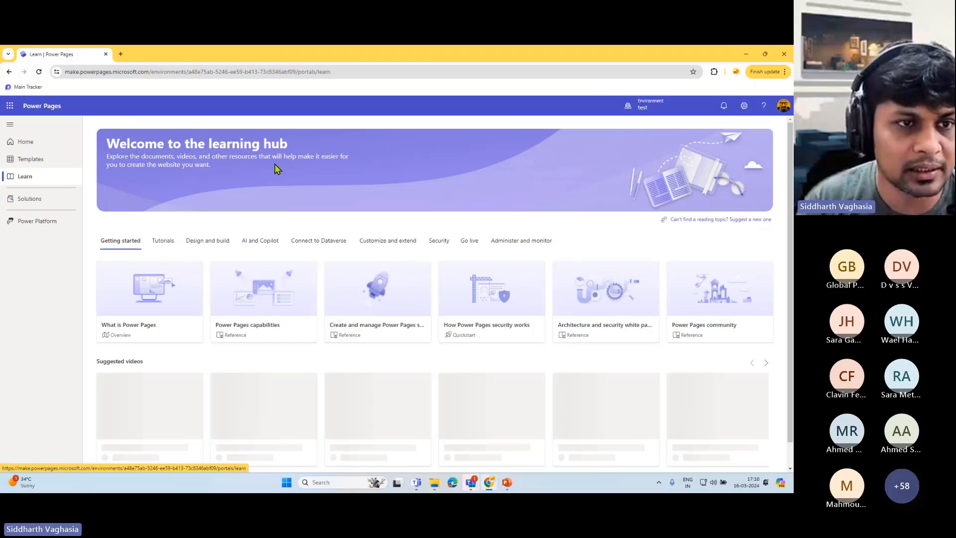
- Browse the Design and build, AI and Copilot, and Connect to Dataverse topics, then return Home
scroll(294, 292, down, 1)
scroll(285, 297, up, 1)
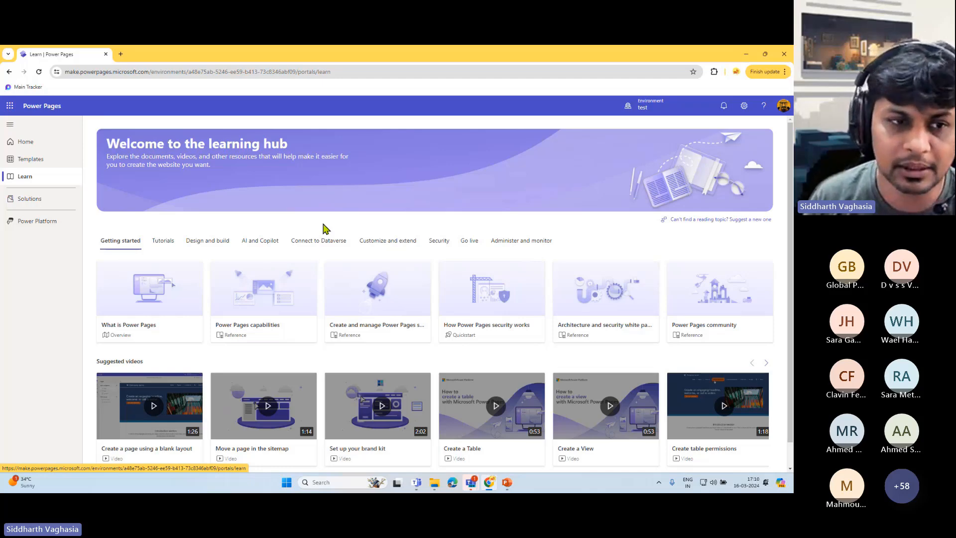
click(209, 246)
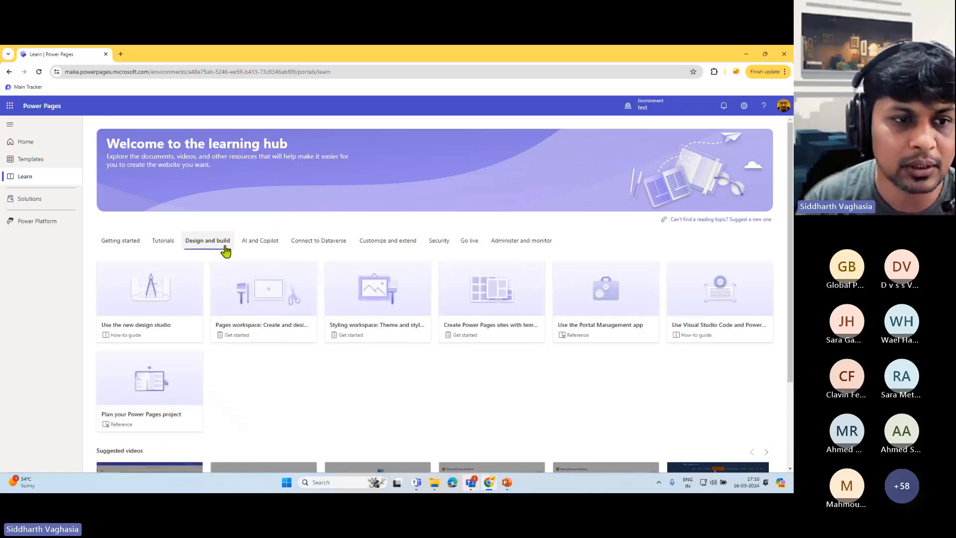
click(249, 249)
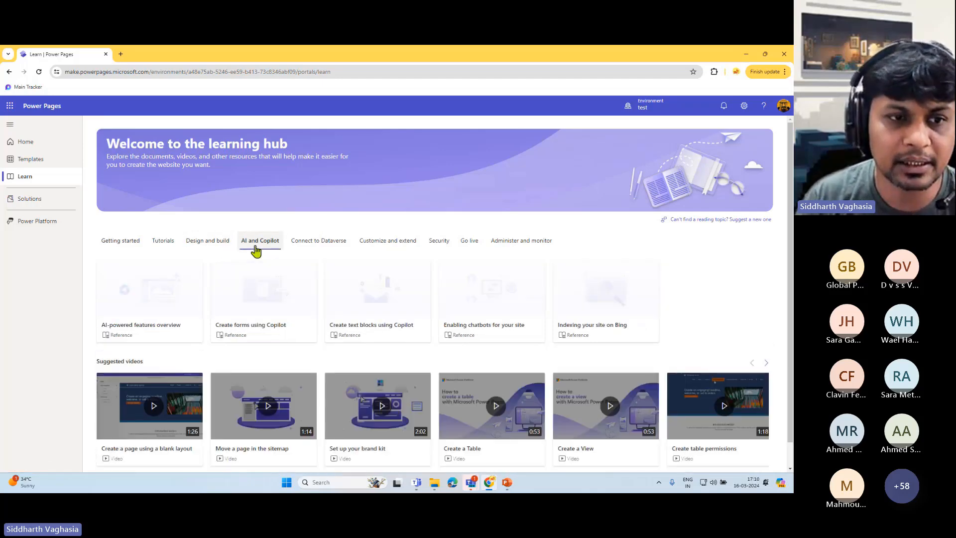
click(305, 246)
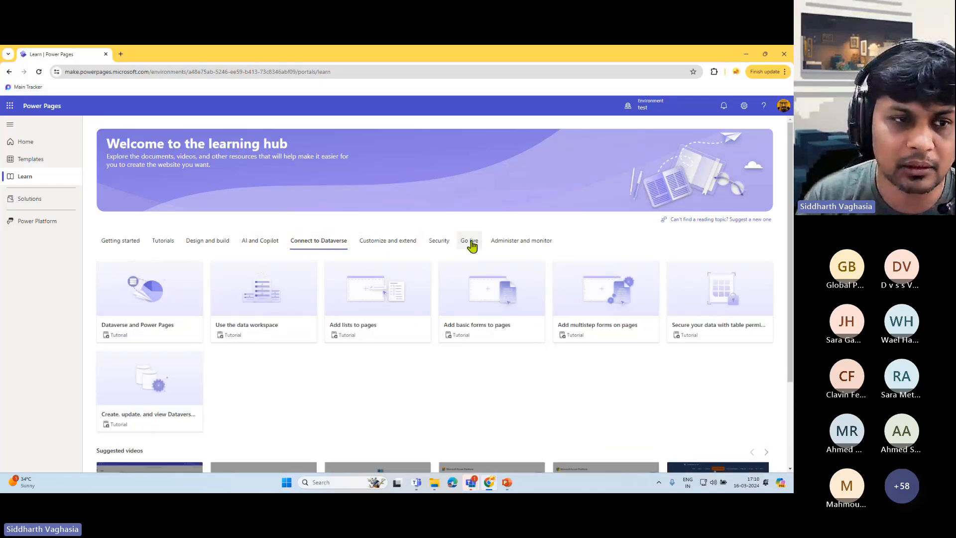
click(36, 150)
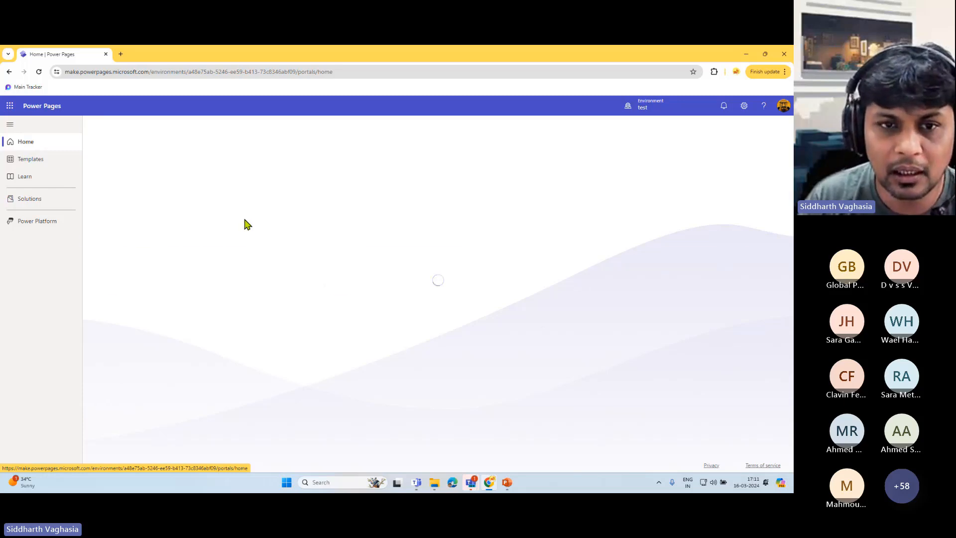
scroll(348, 318, down, 1)
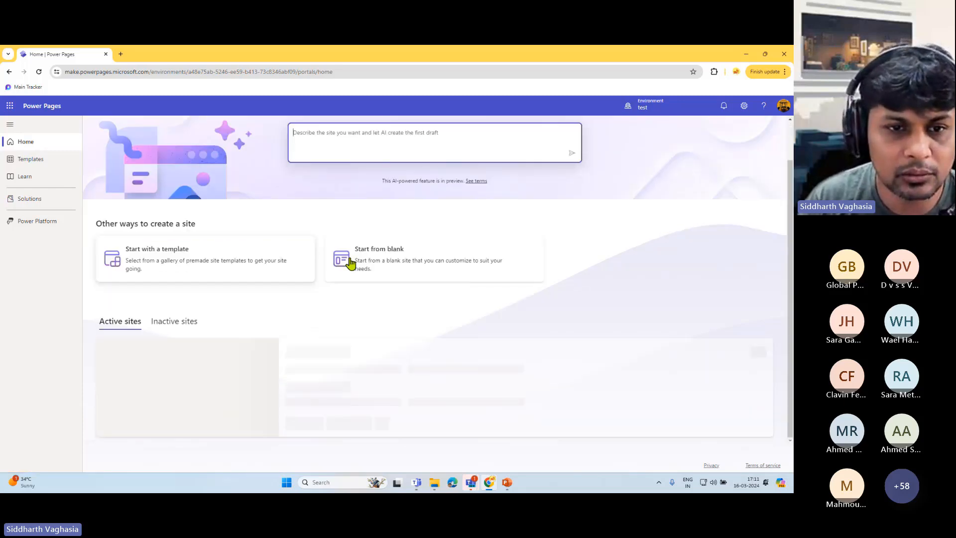
click(395, 257)
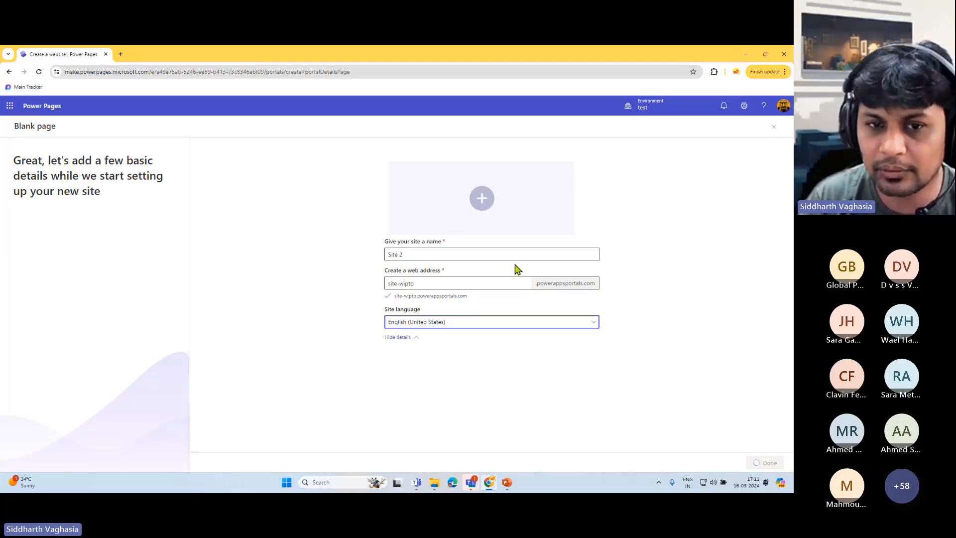
drag(504, 257, 357, 251)
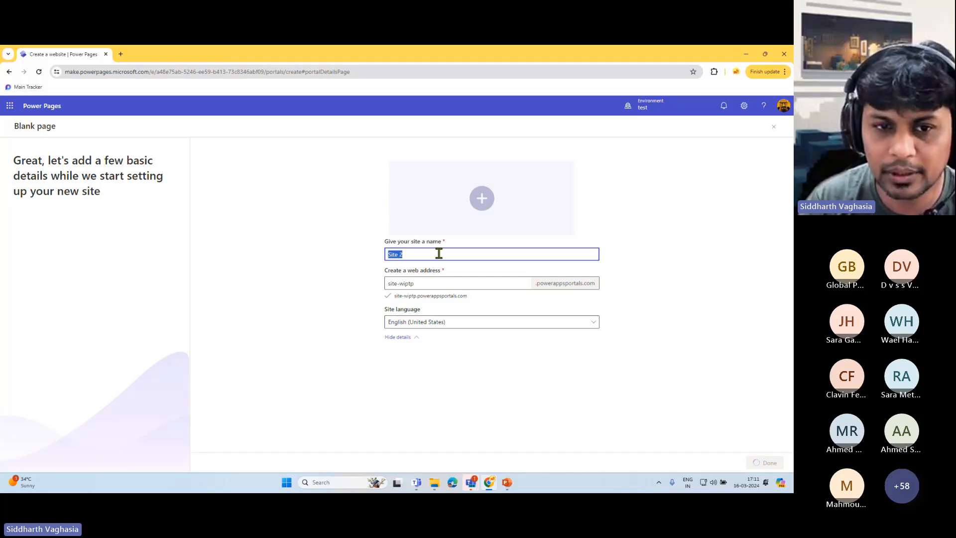
drag(433, 281, 369, 284)
click(456, 282)
click(539, 285)
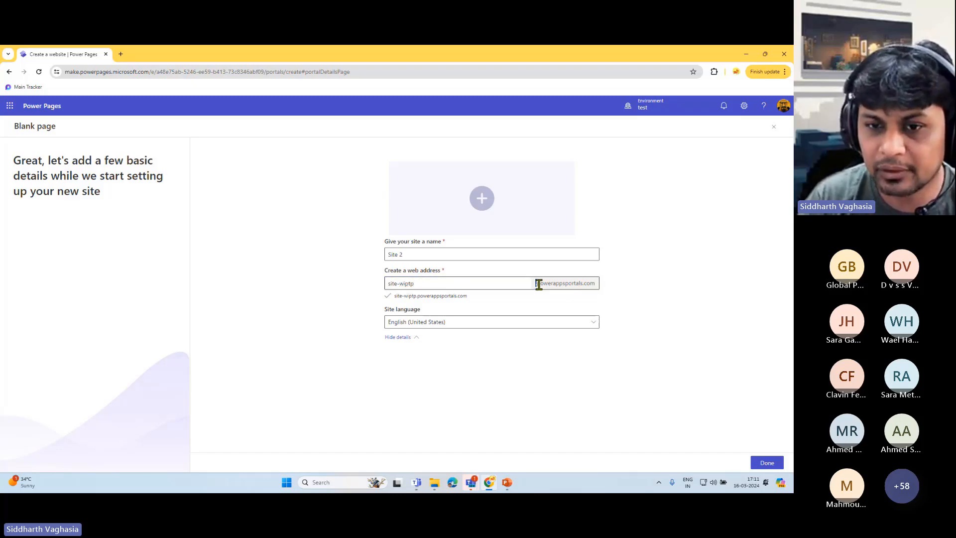
triple_click(538, 284)
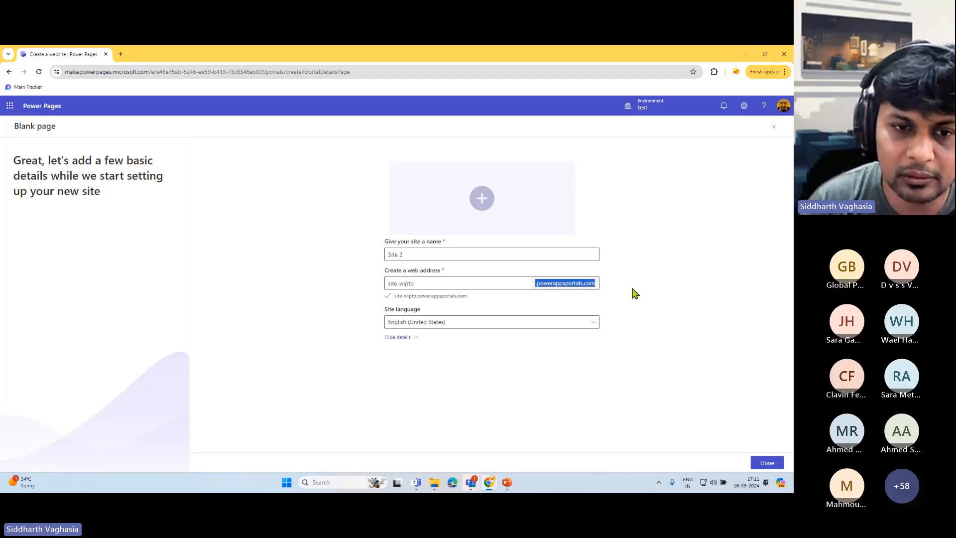
drag(403, 296, 468, 297)
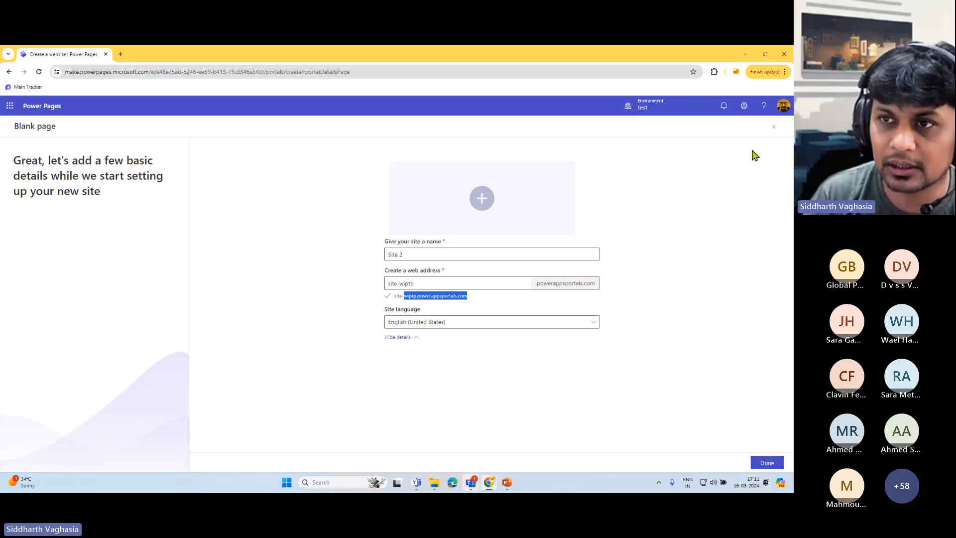
click(773, 127)
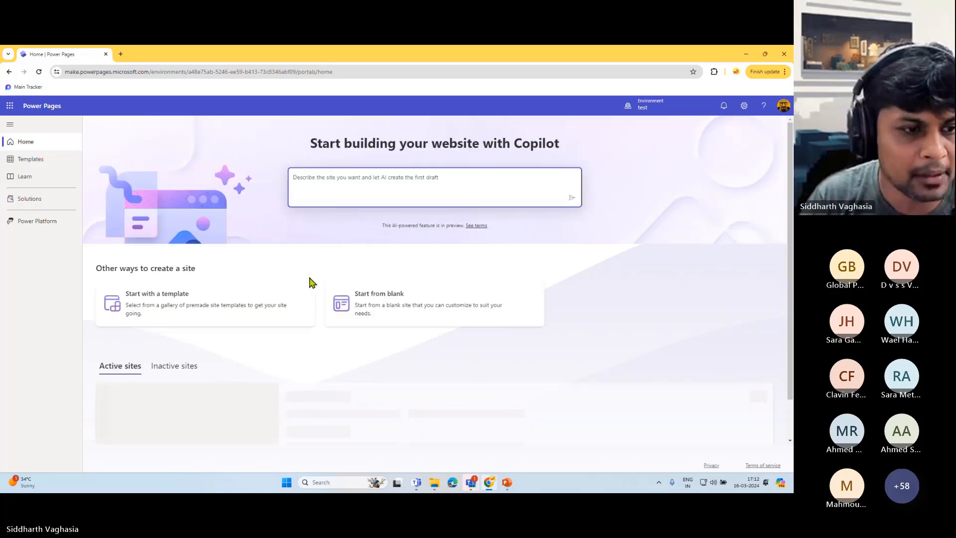
- Scroll to Active sites and open Site 1 in the design studio via Edit
scroll(305, 369, down, 1)
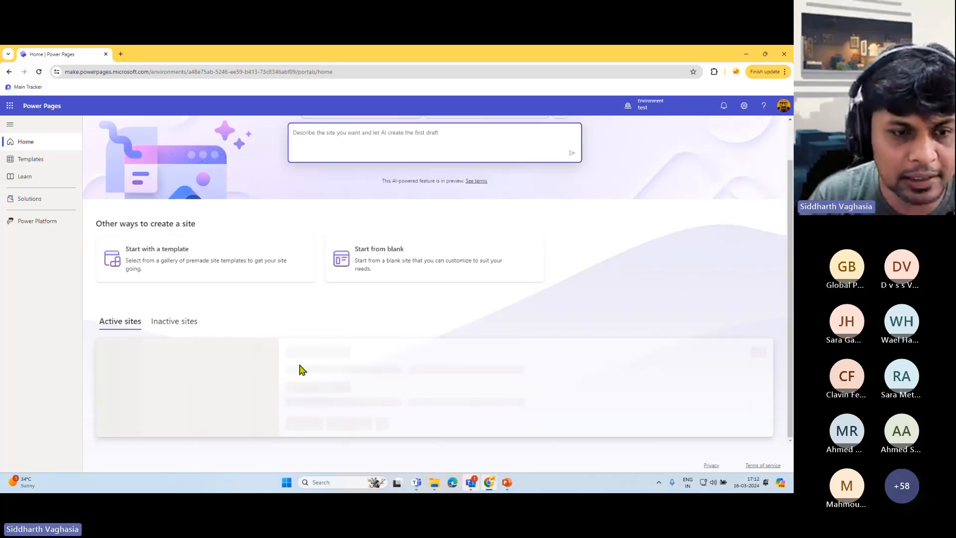
scroll(302, 312, up, 1)
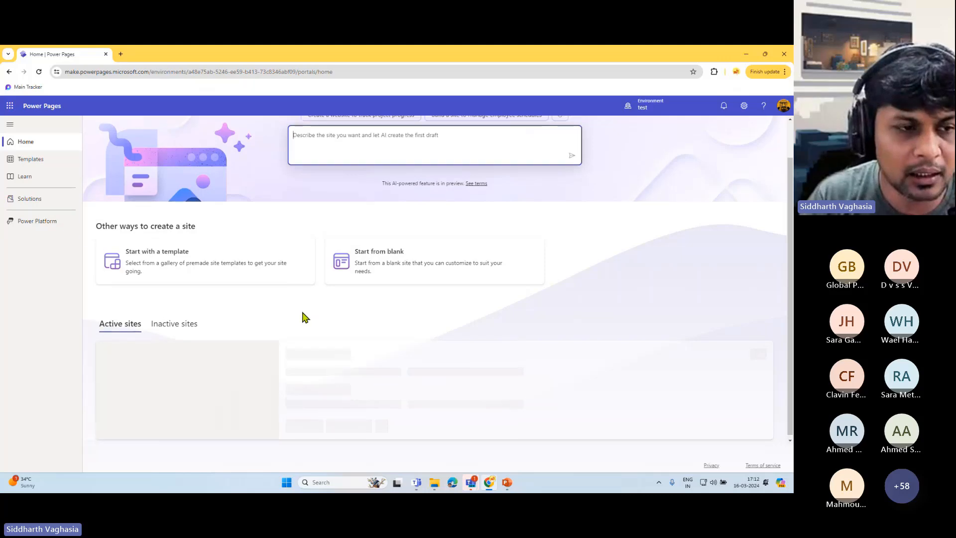
scroll(305, 315, down, 1)
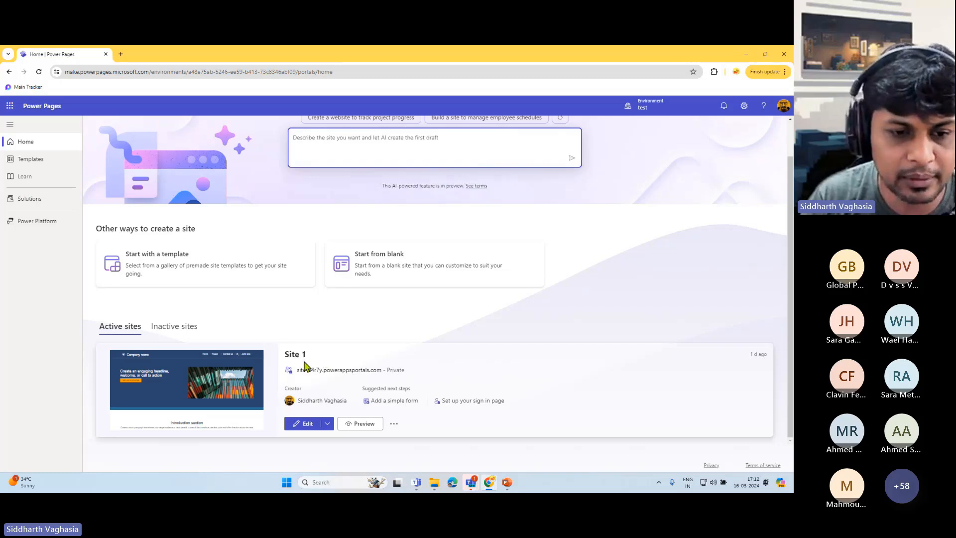
click(307, 424)
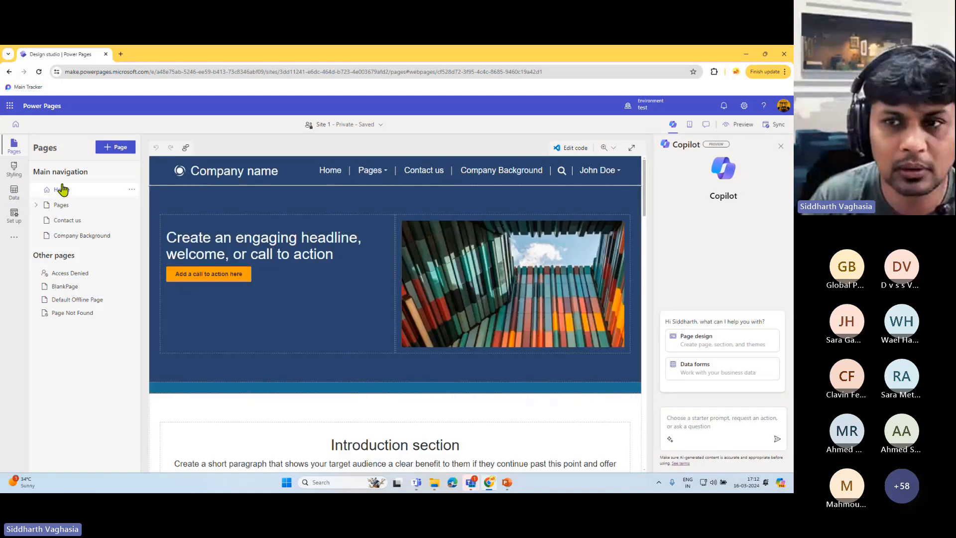
- Close the Copilot pane so the Site 1 Home page canvas spans the studio
click(780, 146)
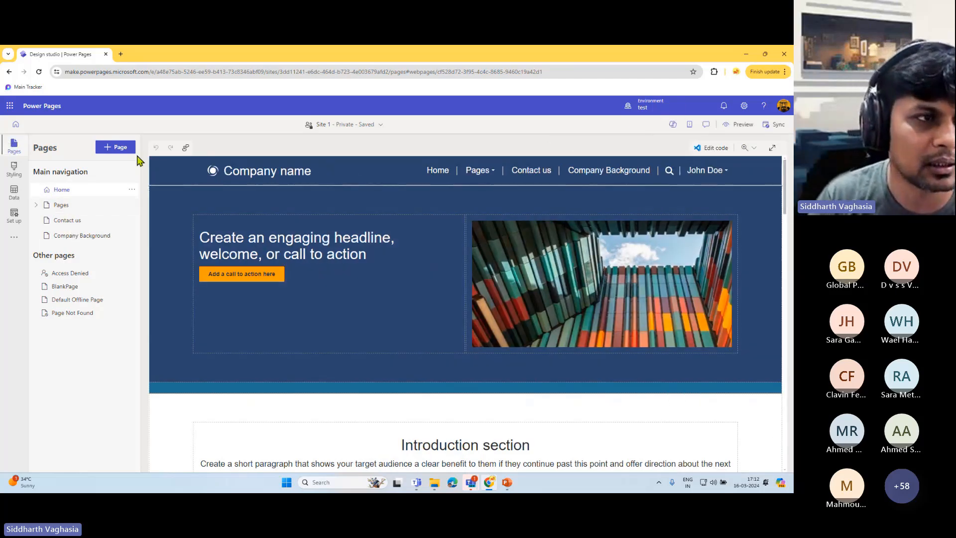
- Add a Standard layouts Landing page named TestPage2 to the site
click(111, 148)
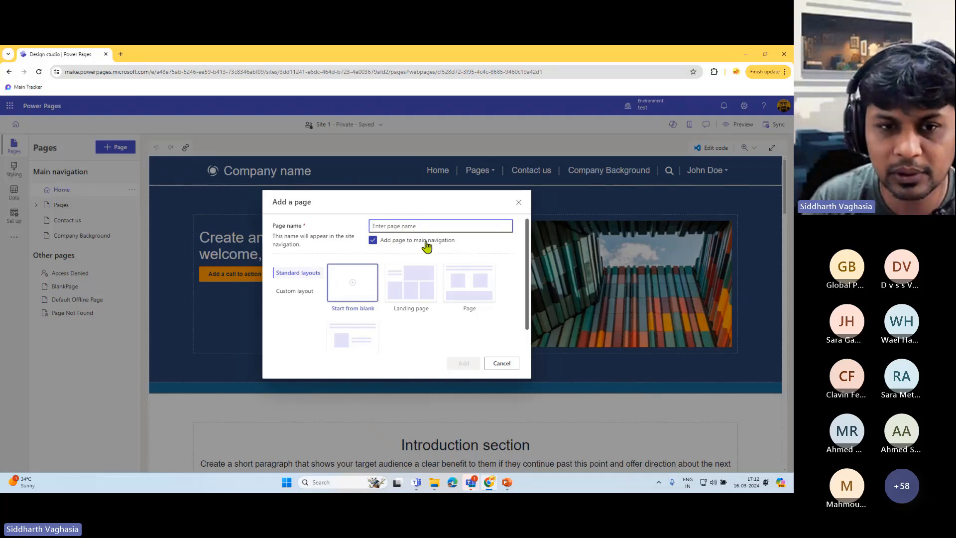
scroll(393, 299, down, 1)
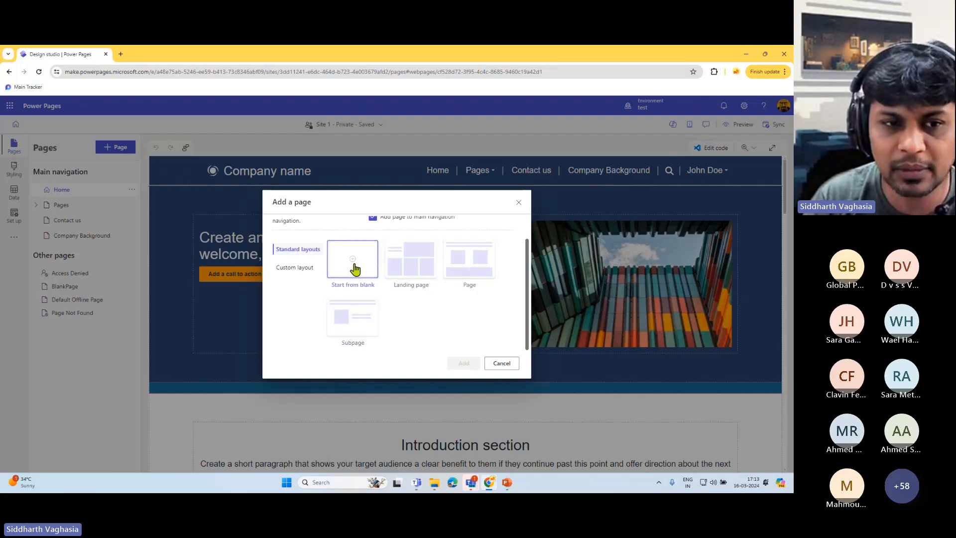
click(297, 268)
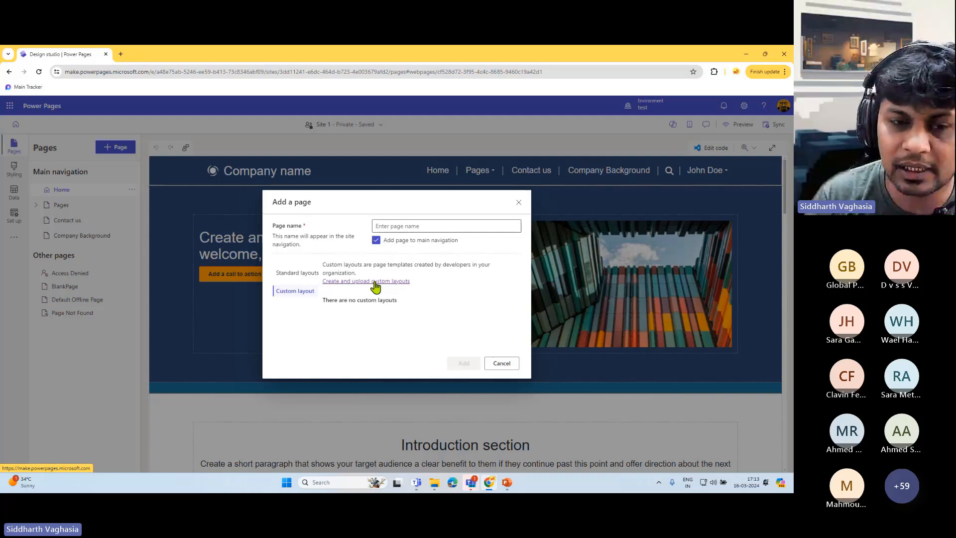
click(302, 273)
click(417, 290)
click(396, 225)
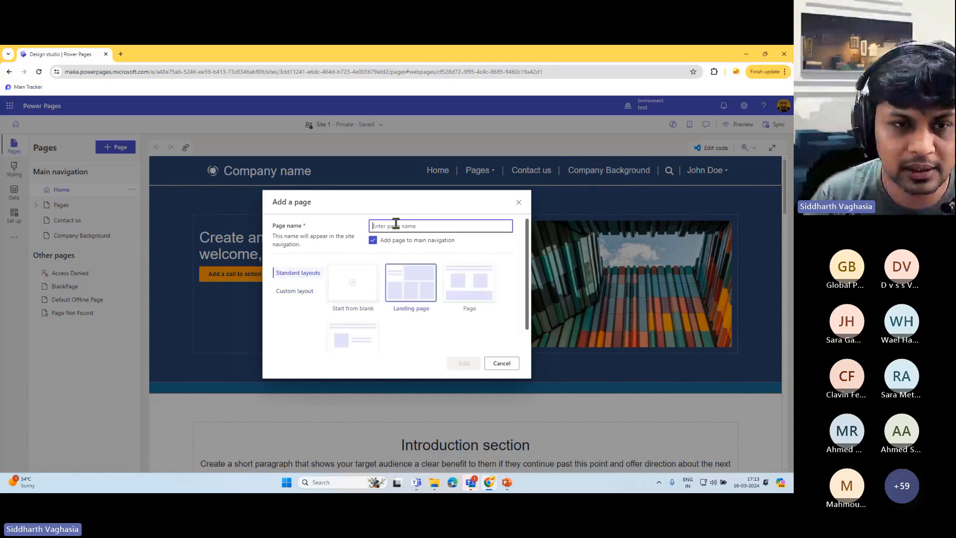
text(Test)
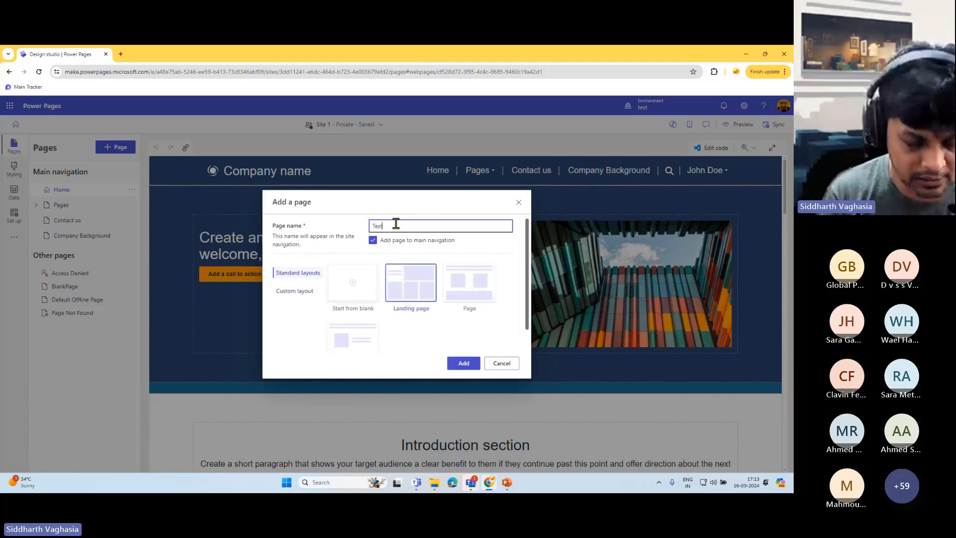
text(Page)
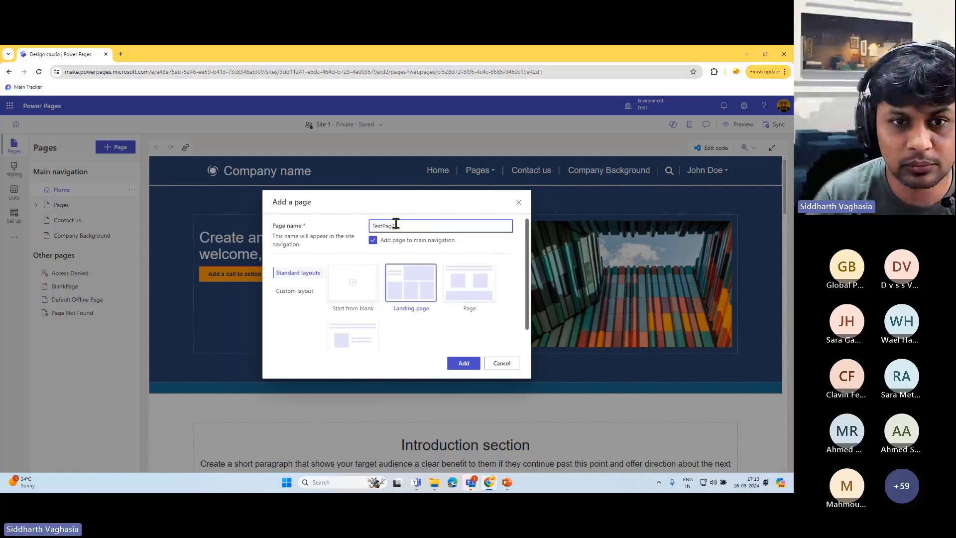
text(2)
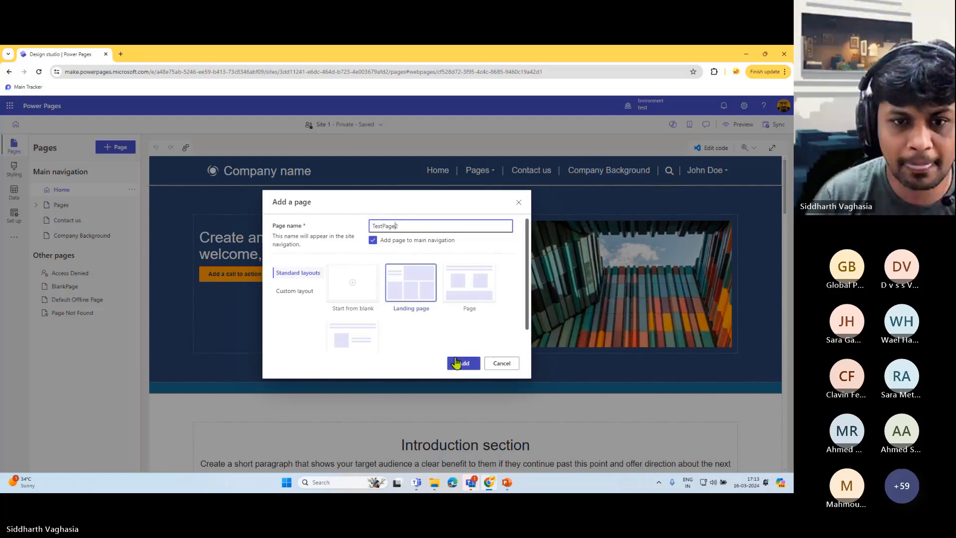
click(456, 363)
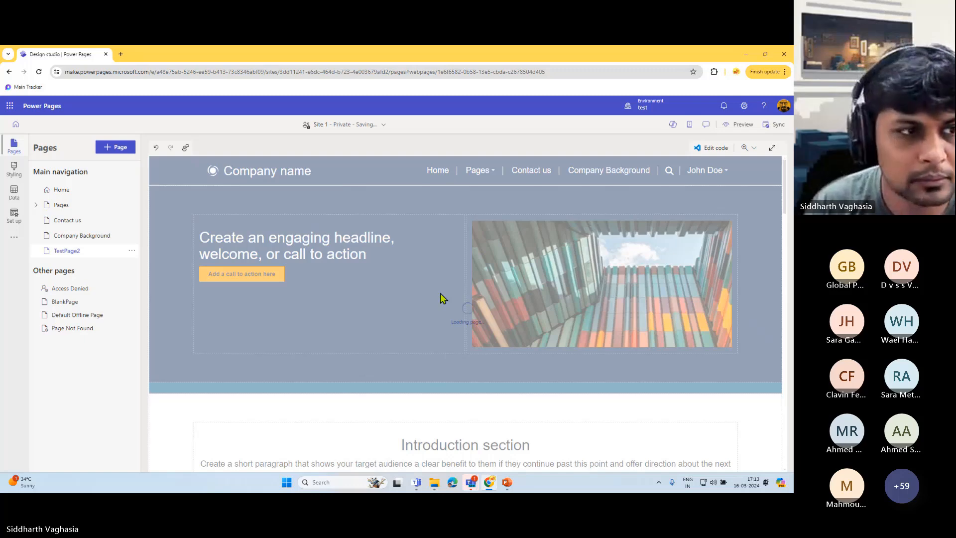
- Scroll through the TestPage2 canvas, then bring up the Edit site header dialog
scroll(448, 308, down, 10)
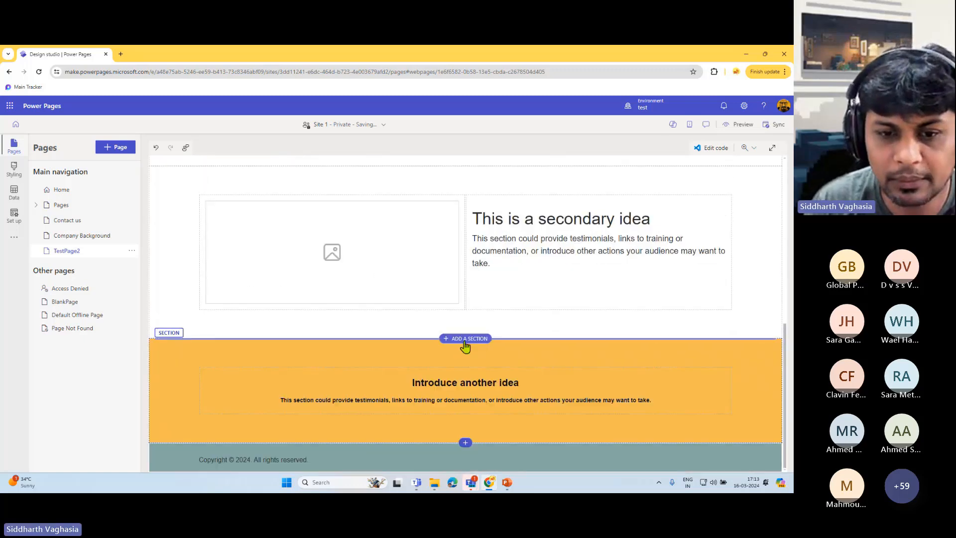
scroll(578, 362, up, 10)
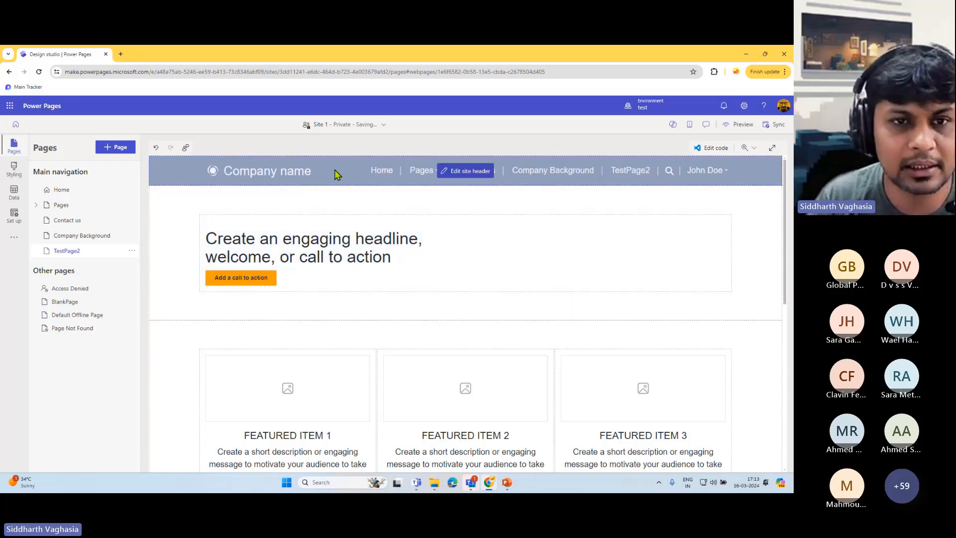
scroll(344, 348, down, 10)
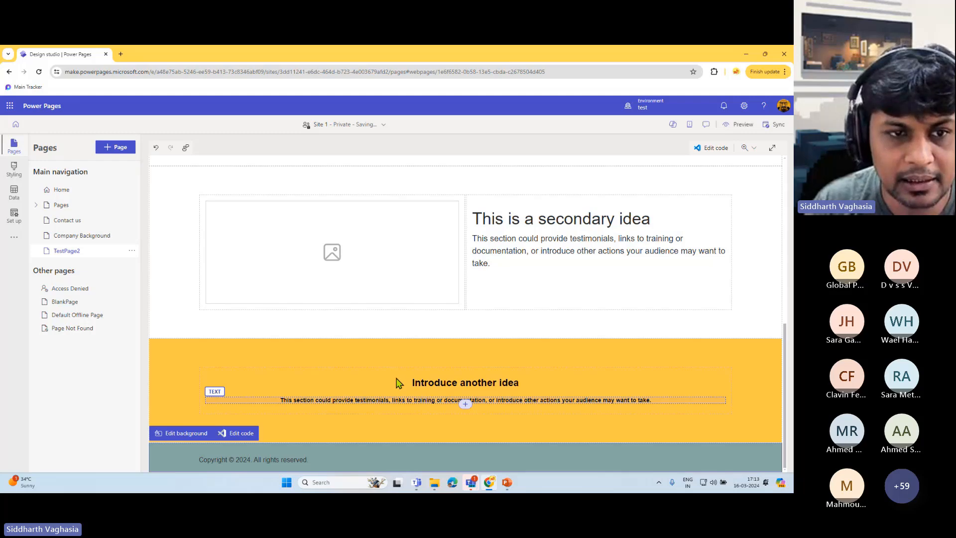
scroll(401, 328, up, 10)
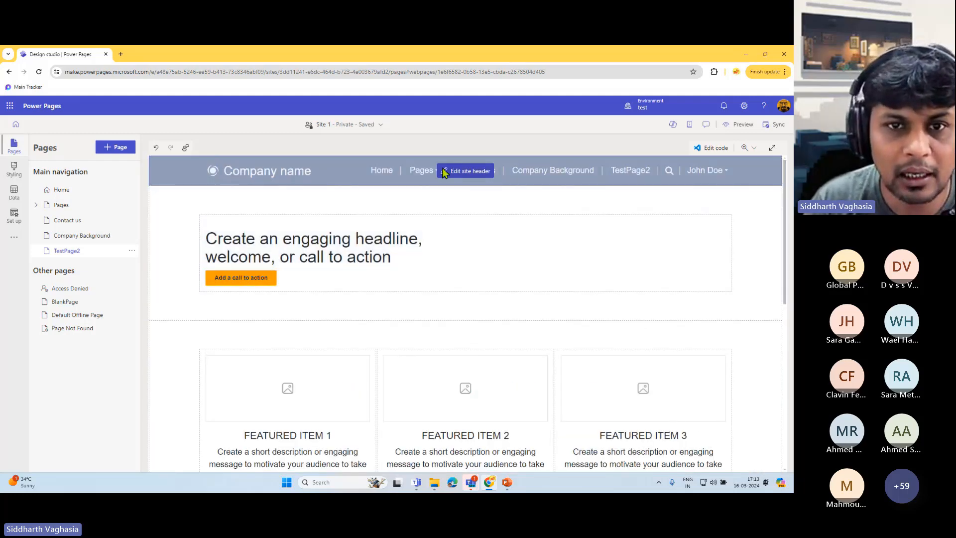
click(468, 171)
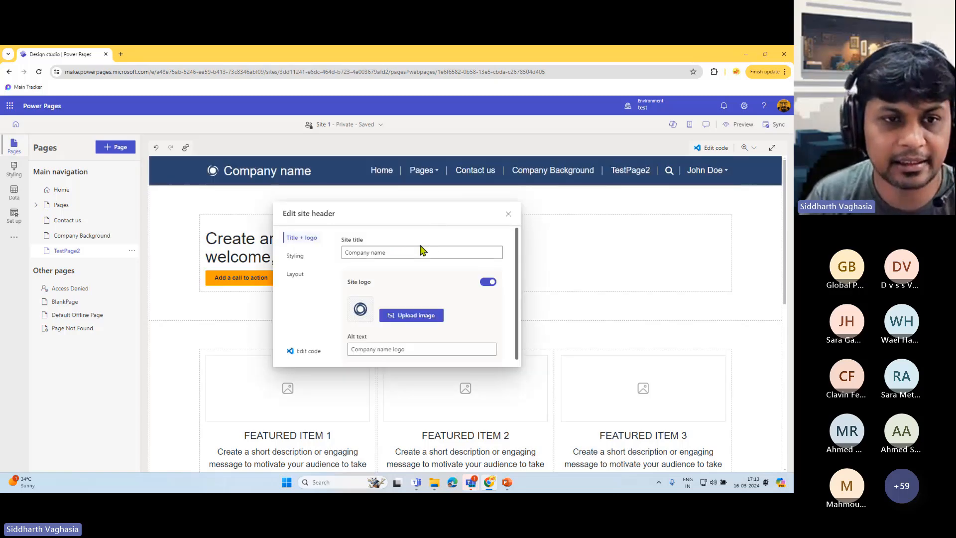
- In the header's Styling options, set the Header background to the orange brand colour
click(366, 253)
drag(366, 254, 401, 254)
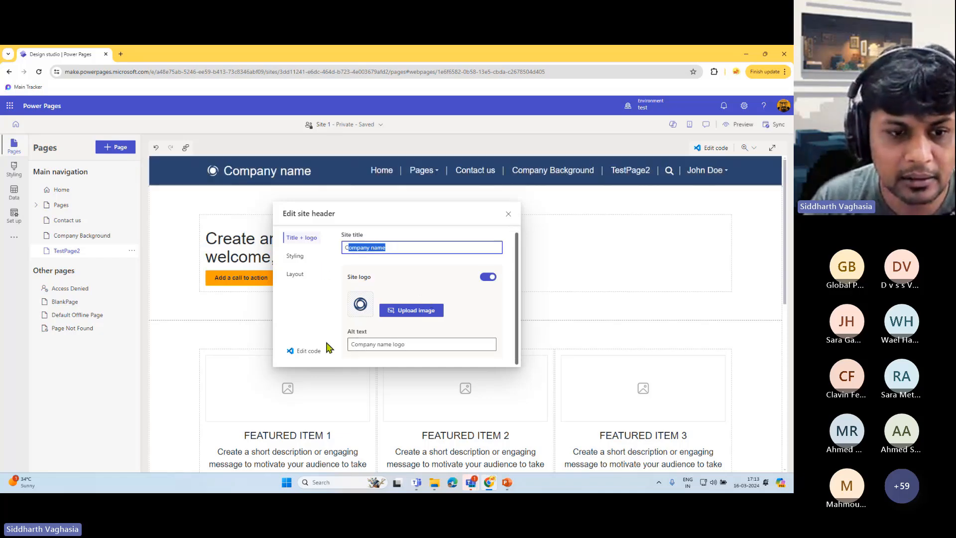
click(293, 256)
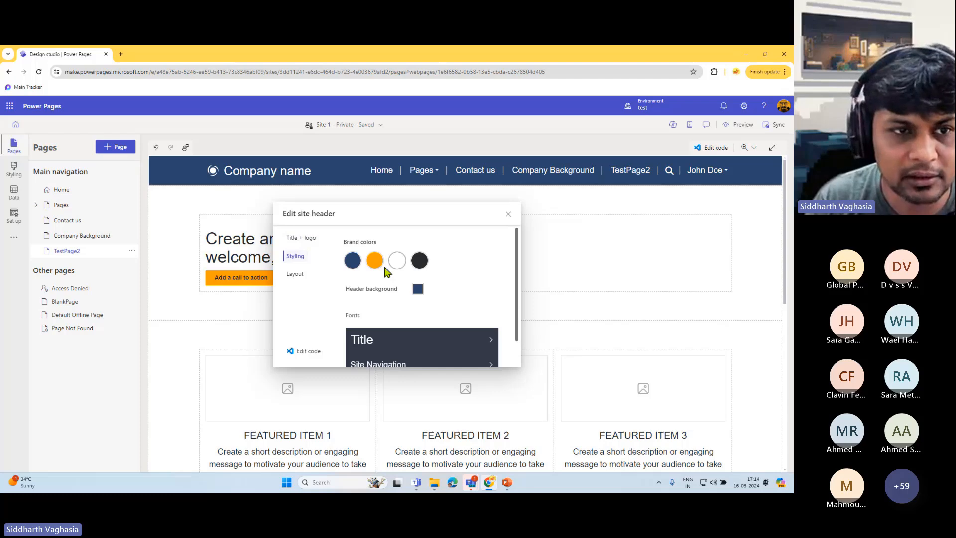
scroll(386, 273, down, 2)
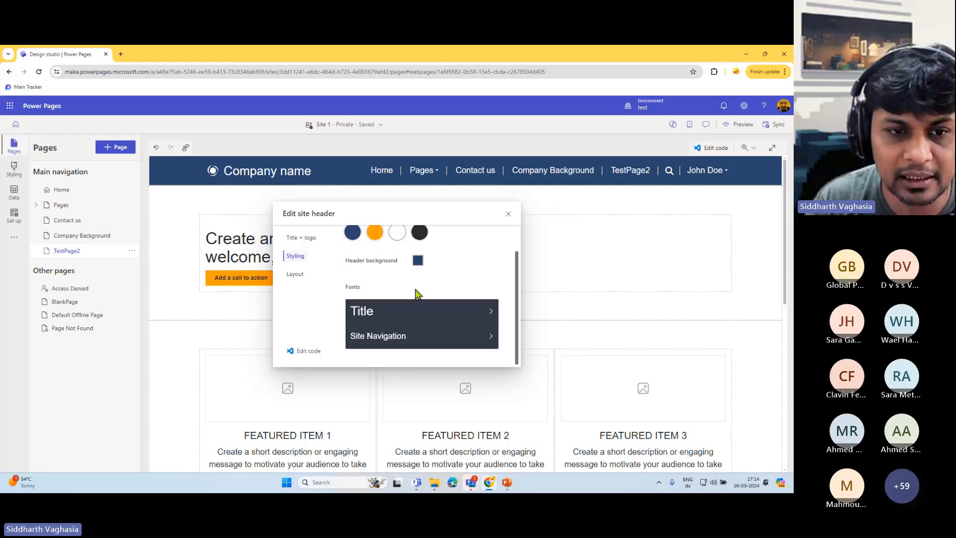
scroll(417, 293, up, 2)
click(379, 262)
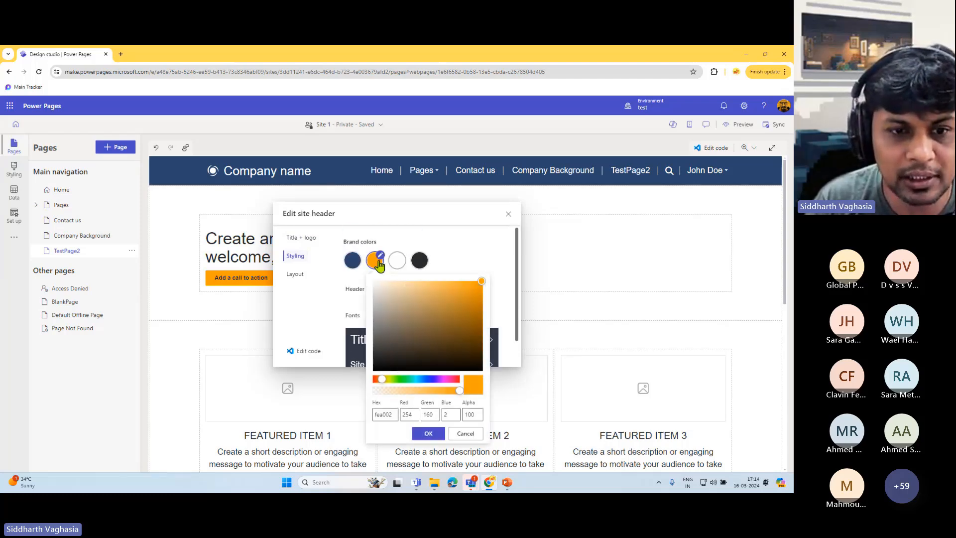
click(466, 311)
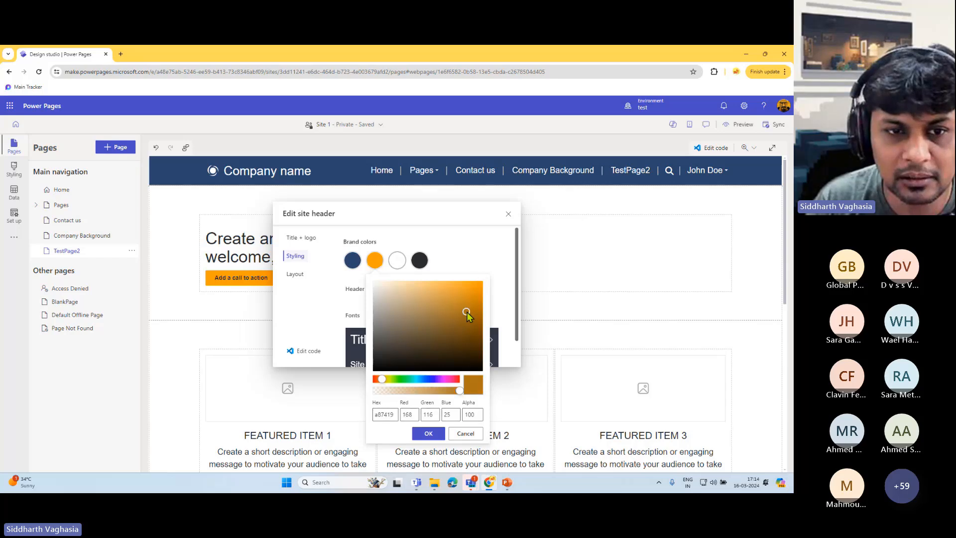
click(468, 253)
click(418, 289)
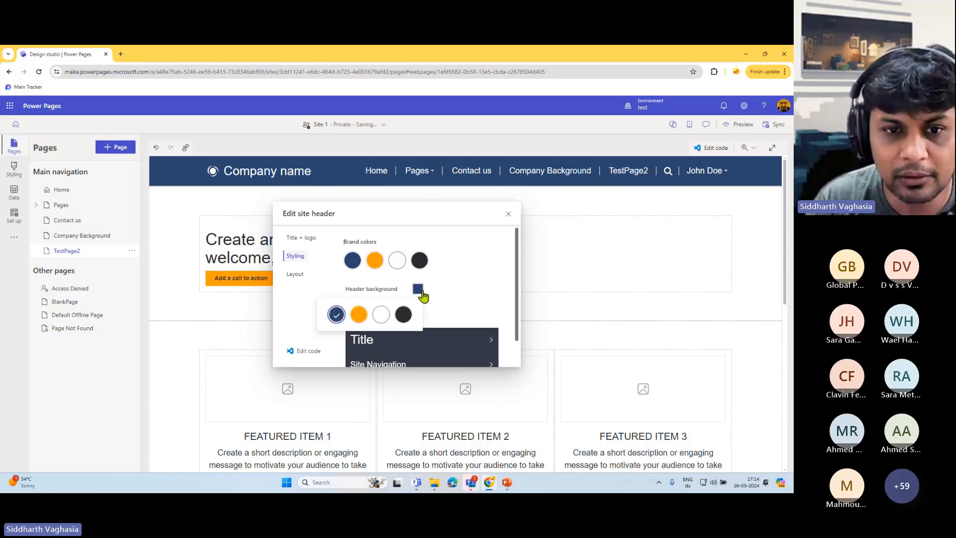
click(359, 314)
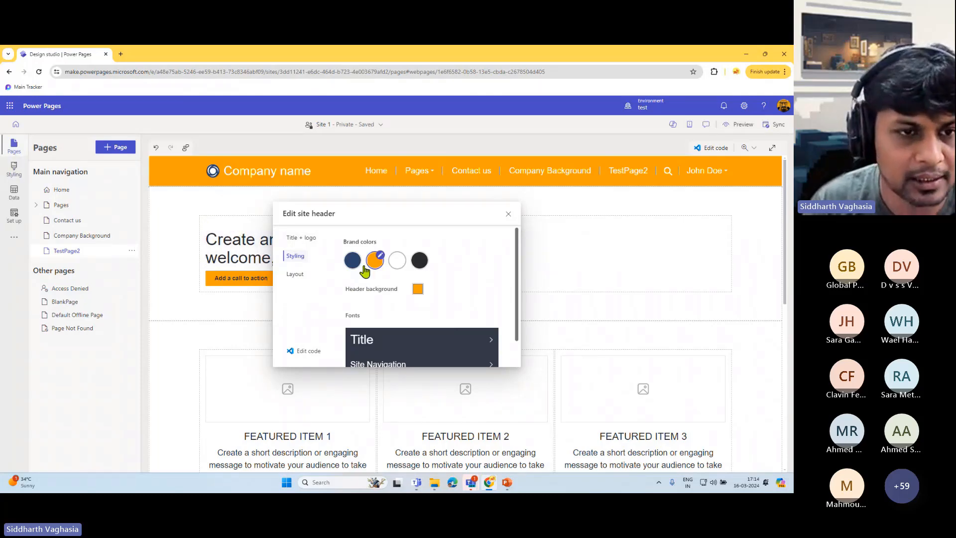
scroll(470, 281, down, 1)
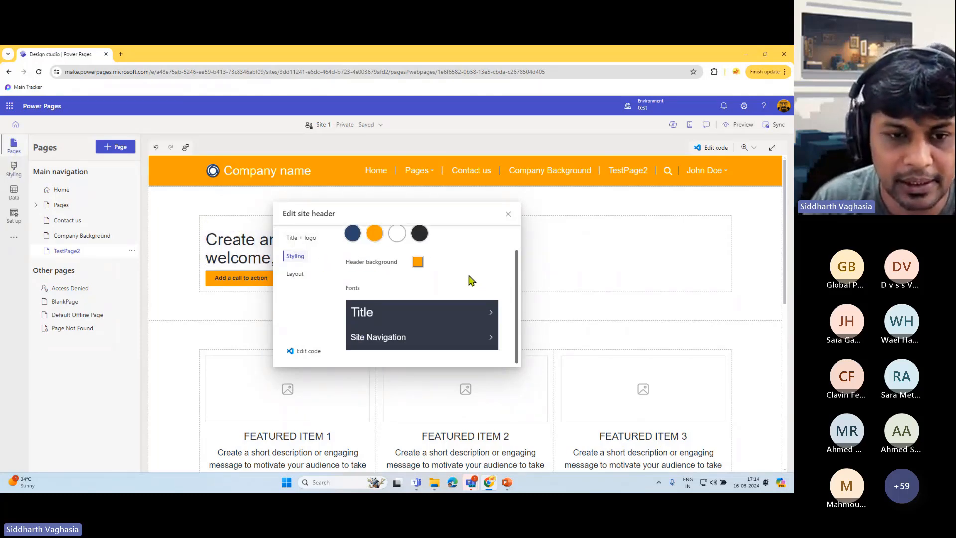
click(483, 313)
scroll(383, 312, down, 1)
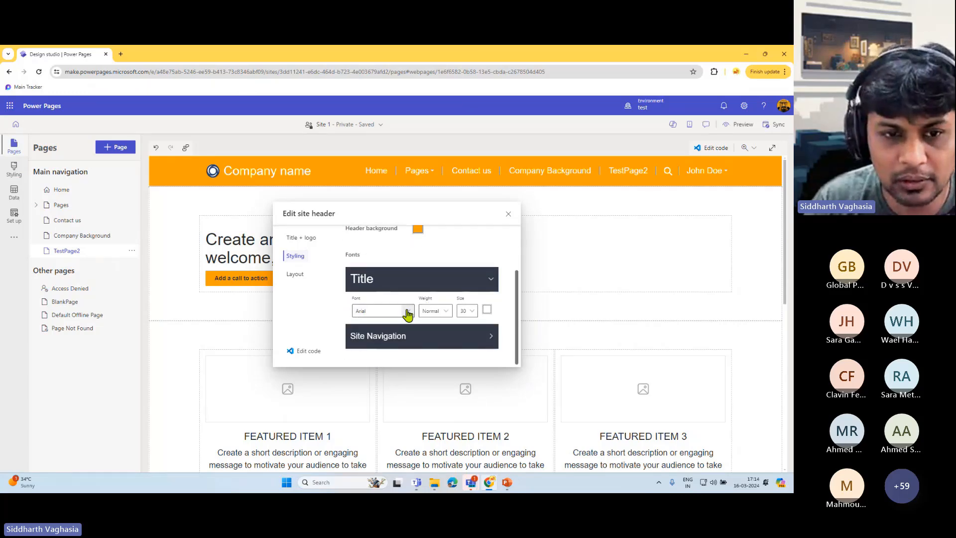
click(408, 311)
click(336, 325)
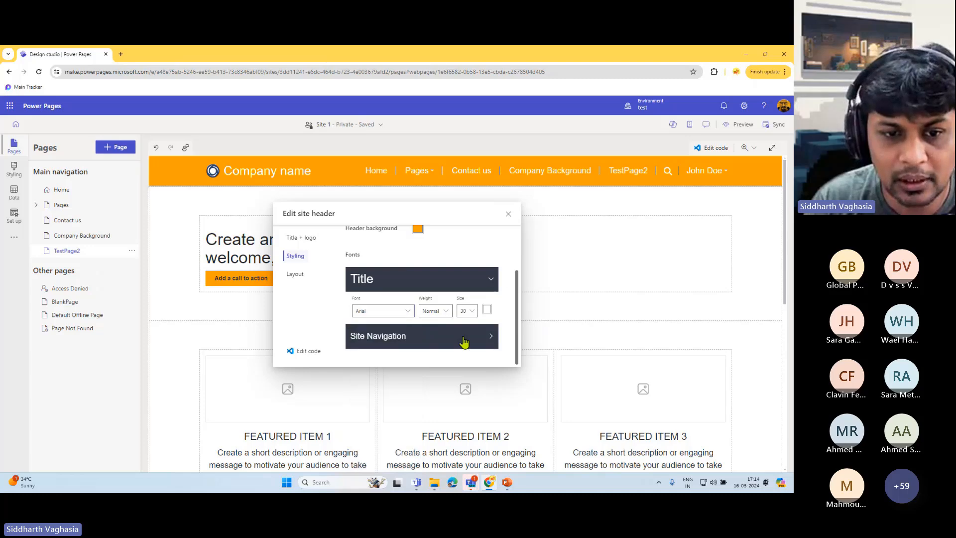
scroll(476, 339, down, 2)
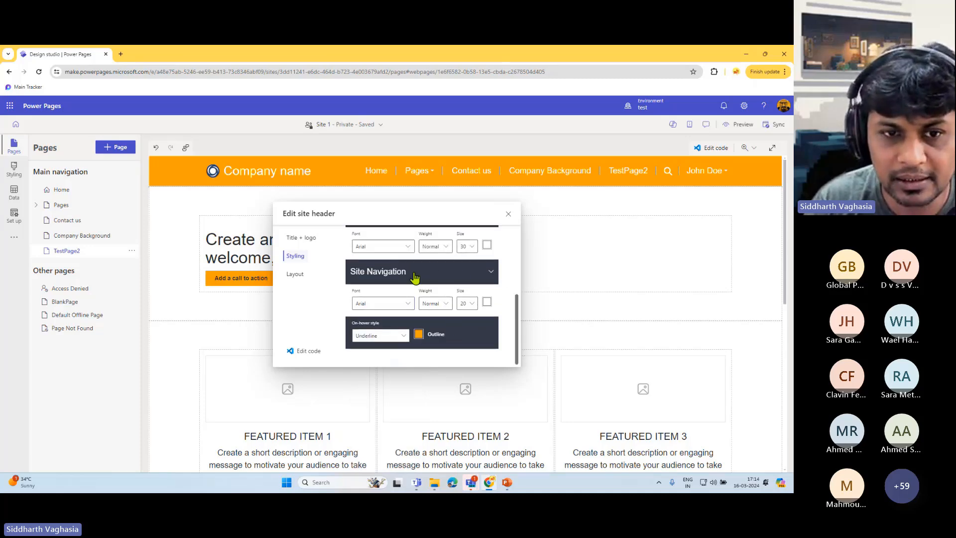
click(394, 337)
click(483, 333)
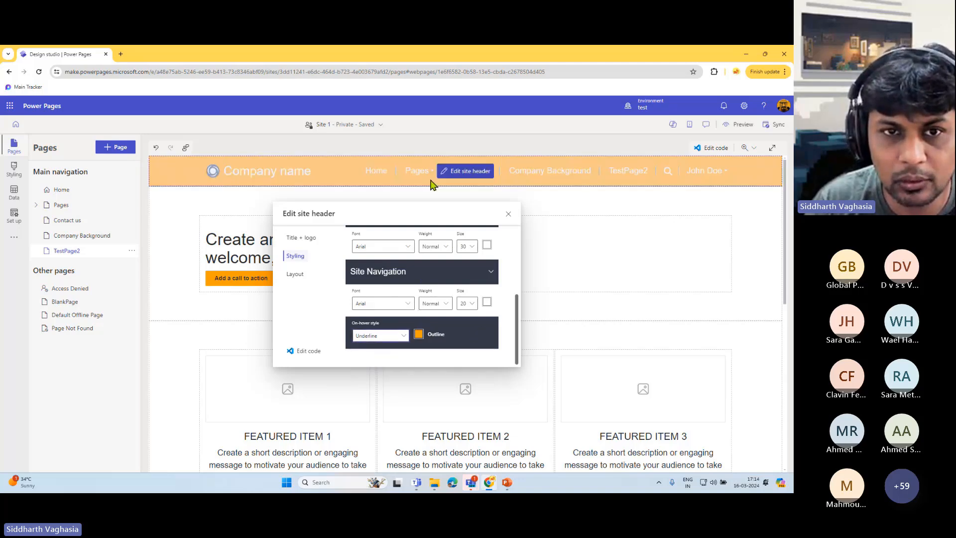
scroll(416, 271, up, 5)
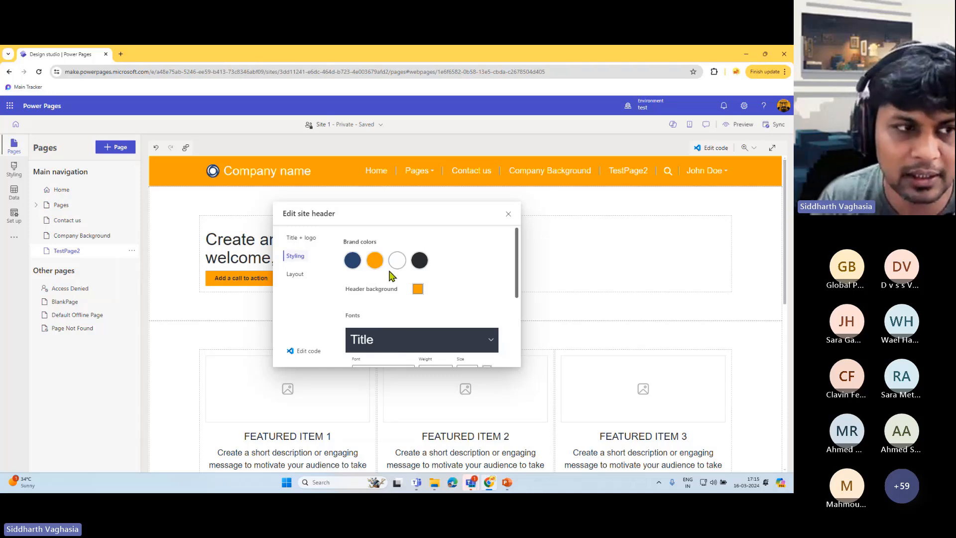
- Open the header Layout options and toggle the preview zoom, leaving it at 75%
click(295, 274)
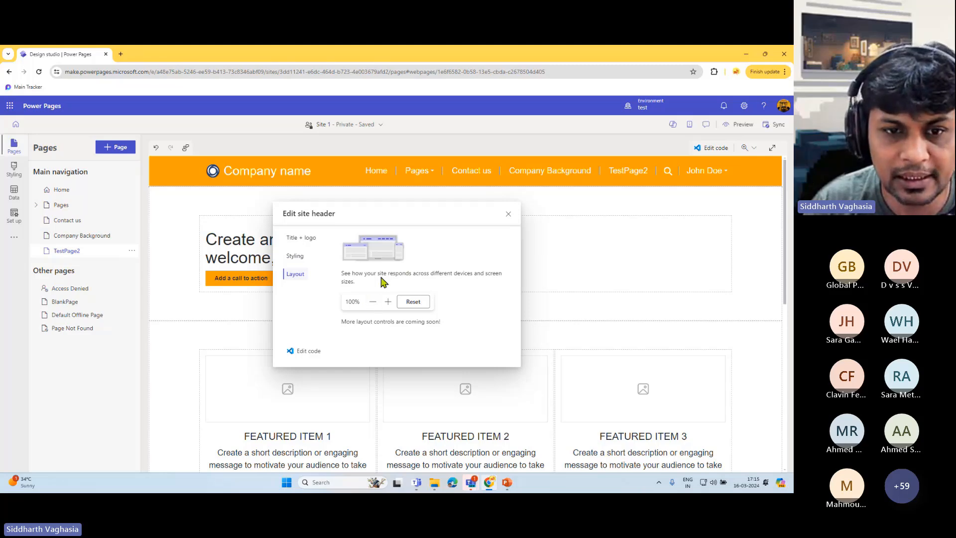
drag(363, 275, 442, 274)
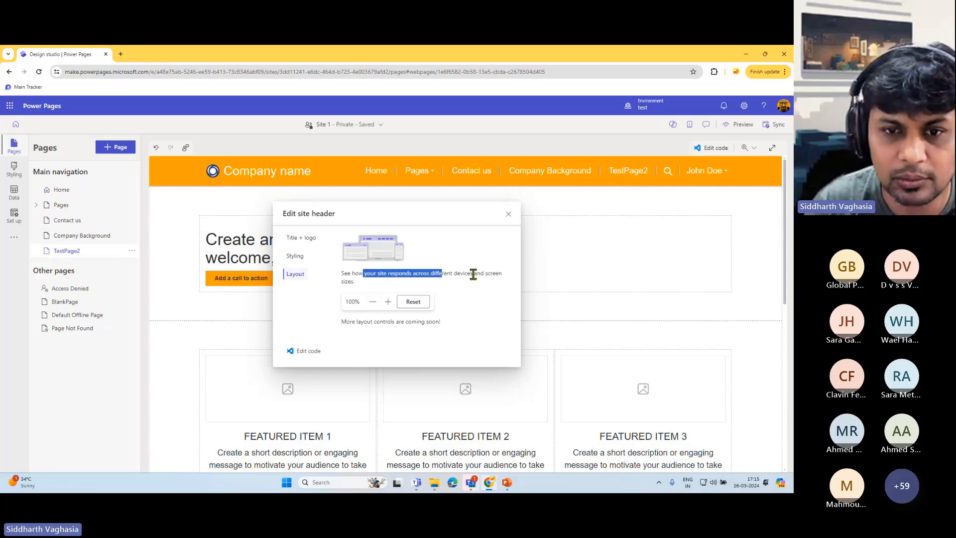
click(372, 302)
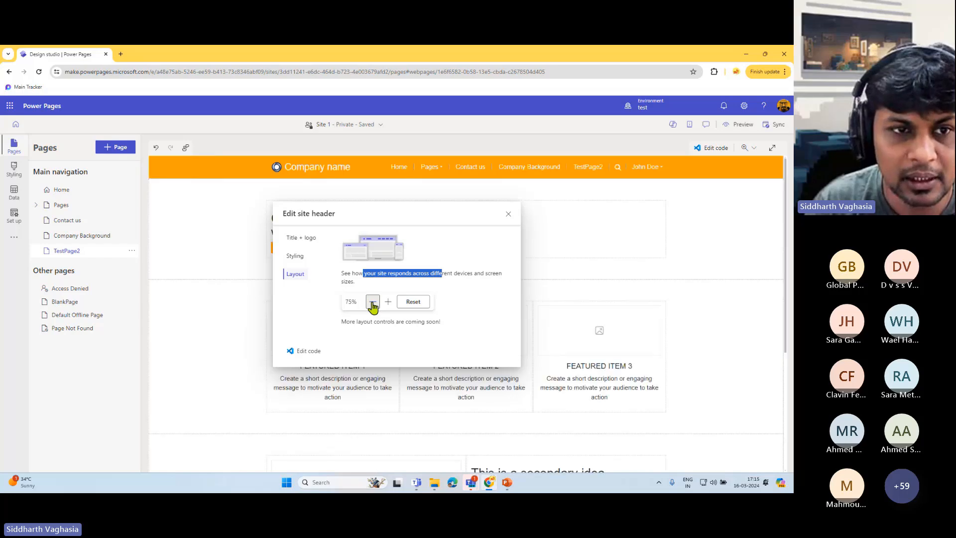
click(388, 302)
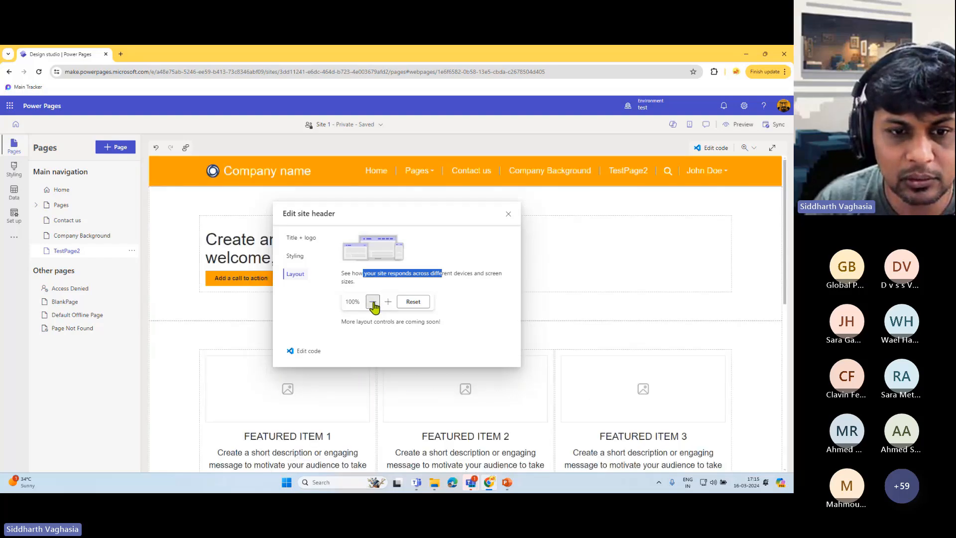
click(373, 302)
click(388, 302)
click(372, 302)
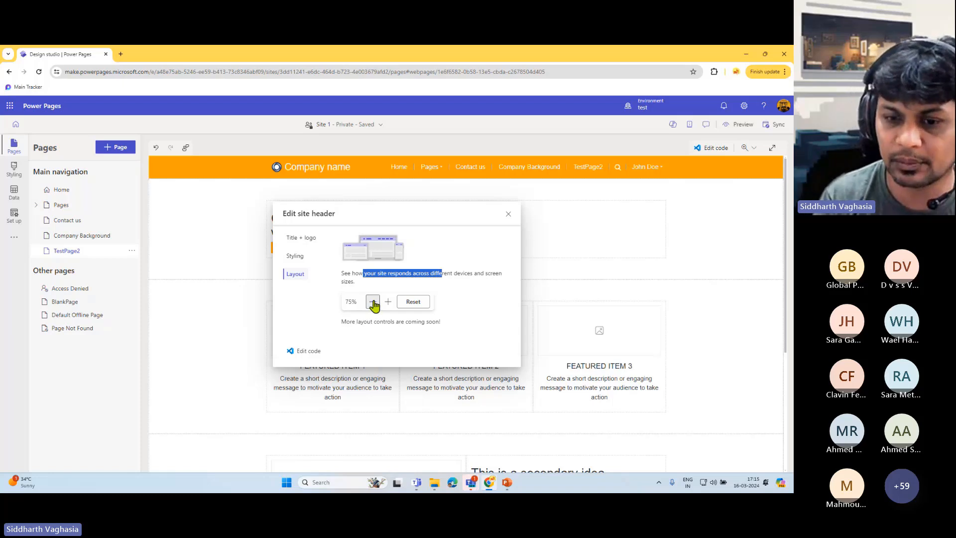
- Close the header settings, scroll to TestPage2's footer and open its component list
click(508, 217)
scroll(415, 388, down, 5)
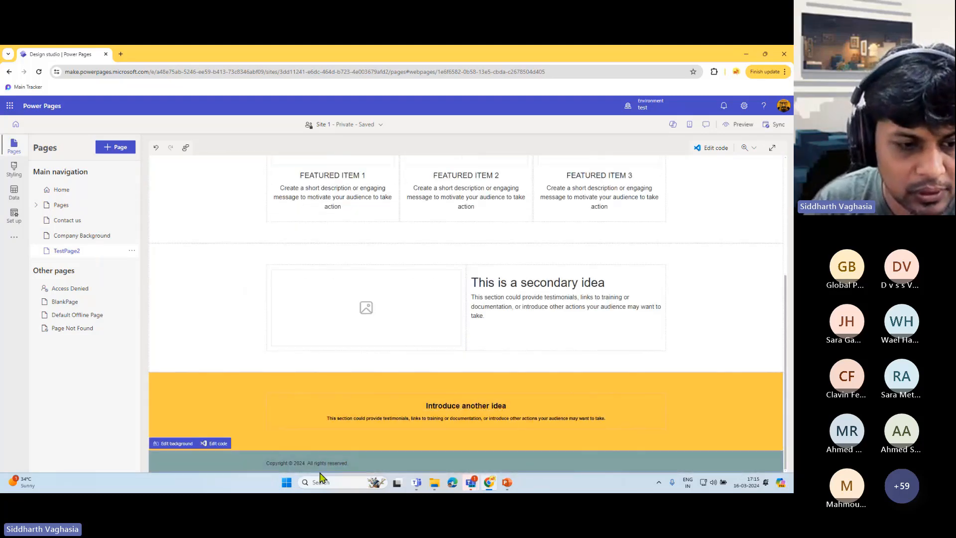
click(174, 443)
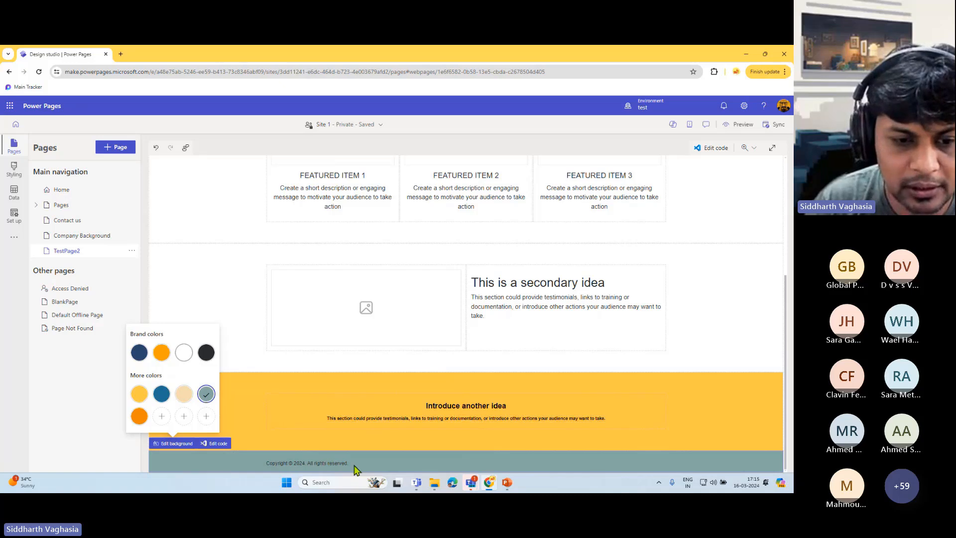
click(491, 458)
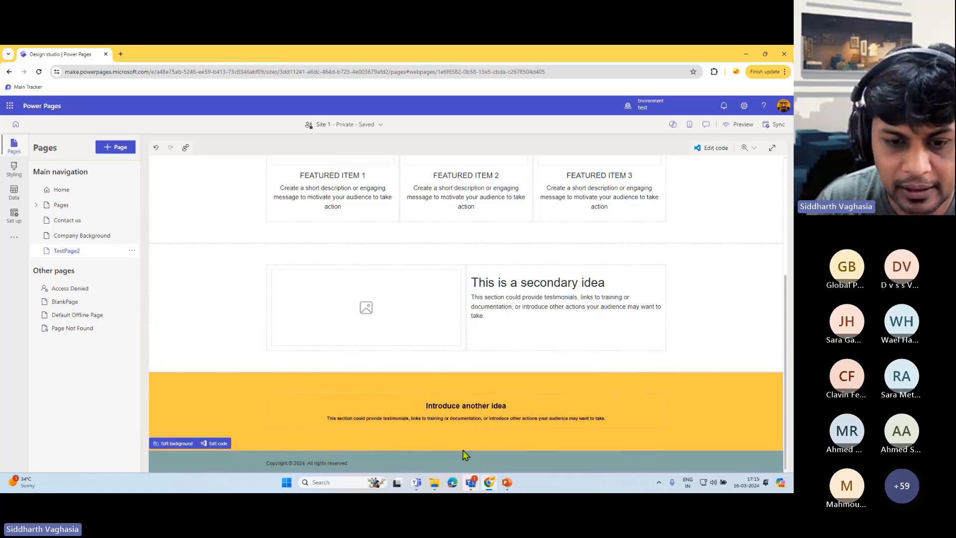
click(463, 451)
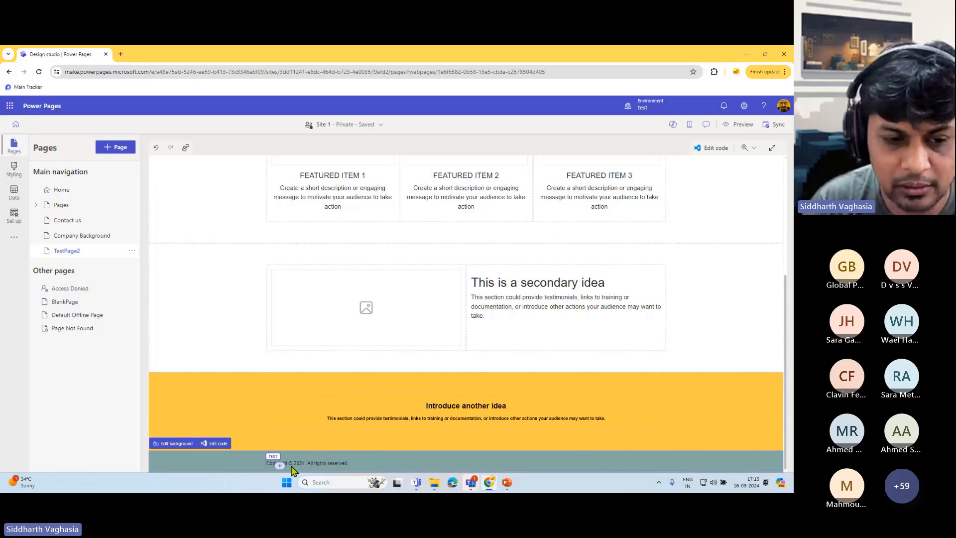
click(327, 465)
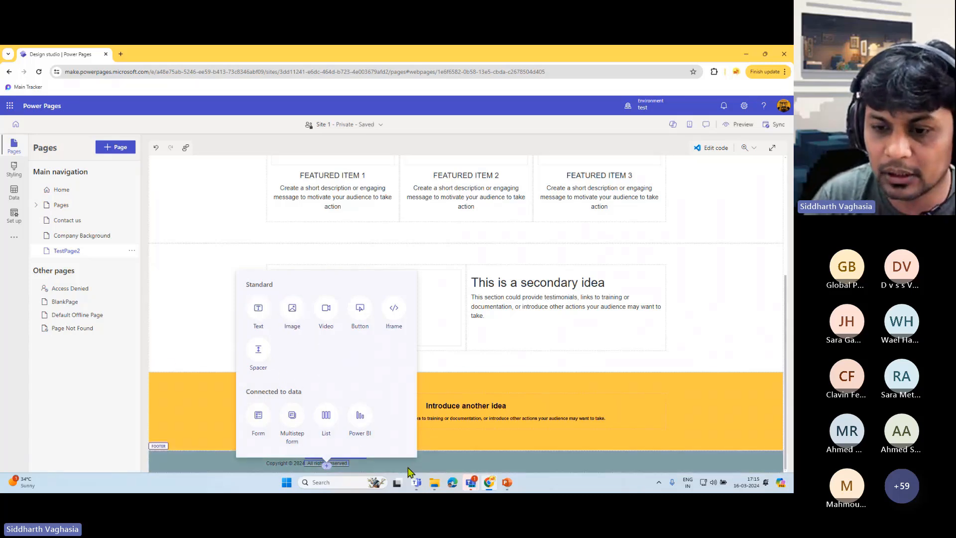
- Insert a 1 Column section directly below the header, above the headline
scroll(709, 331, up, 5)
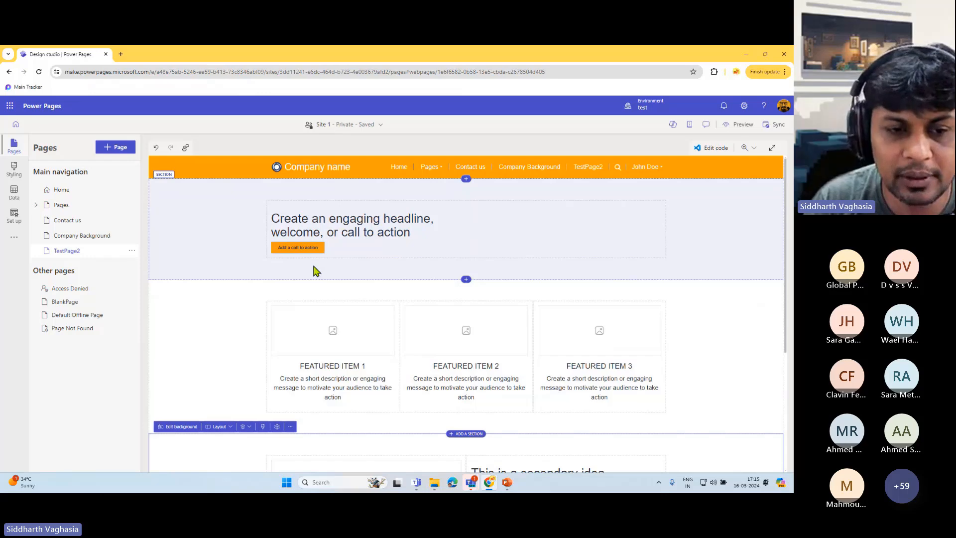
scroll(324, 279, down, 3)
scroll(348, 274, up, 3)
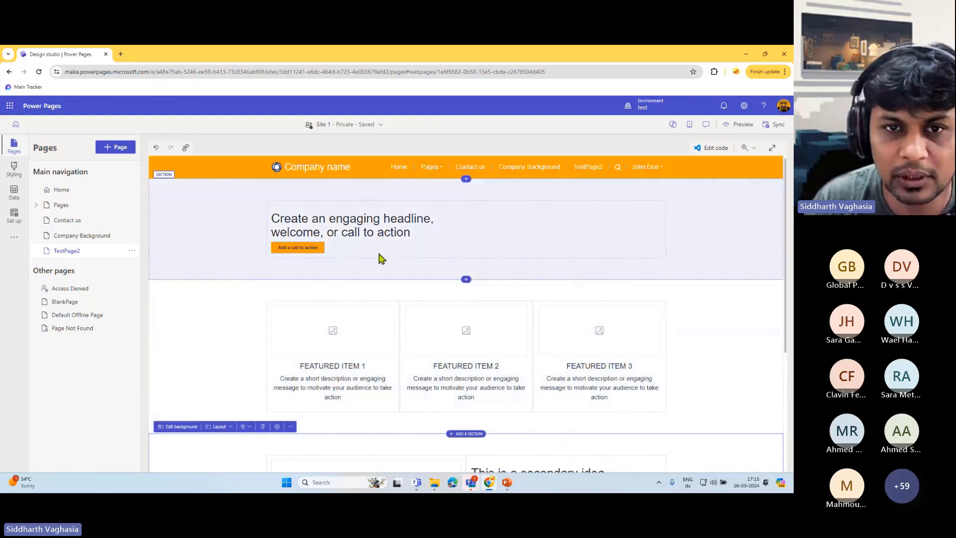
click(464, 179)
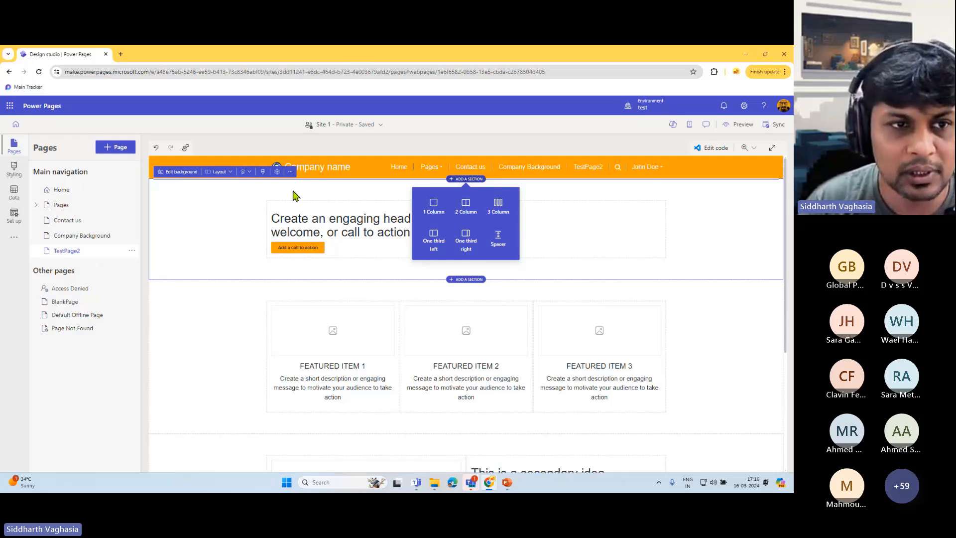
click(369, 194)
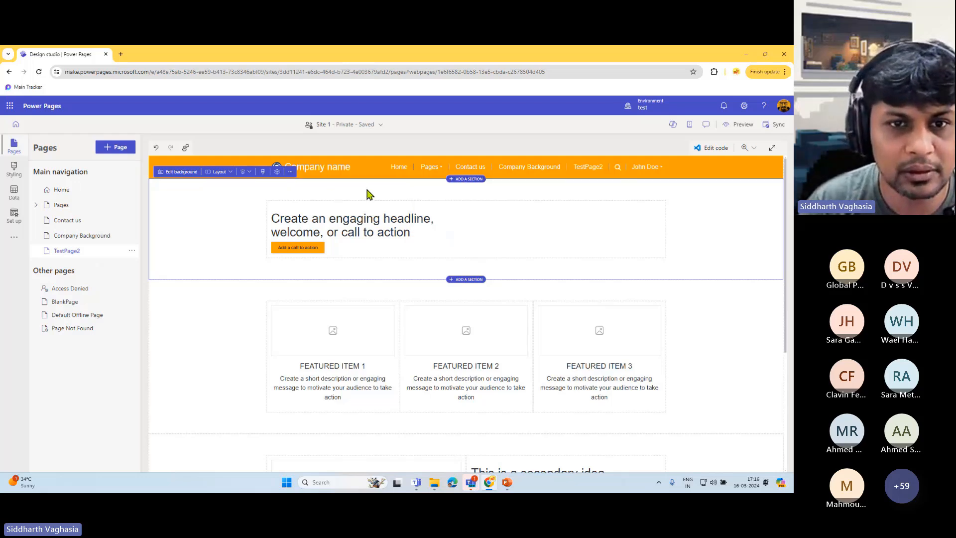
click(466, 181)
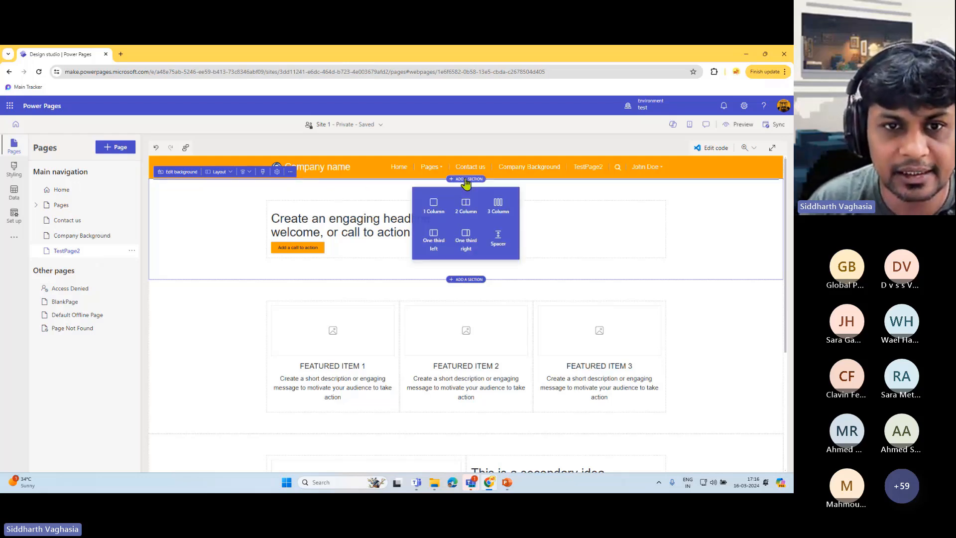
click(434, 208)
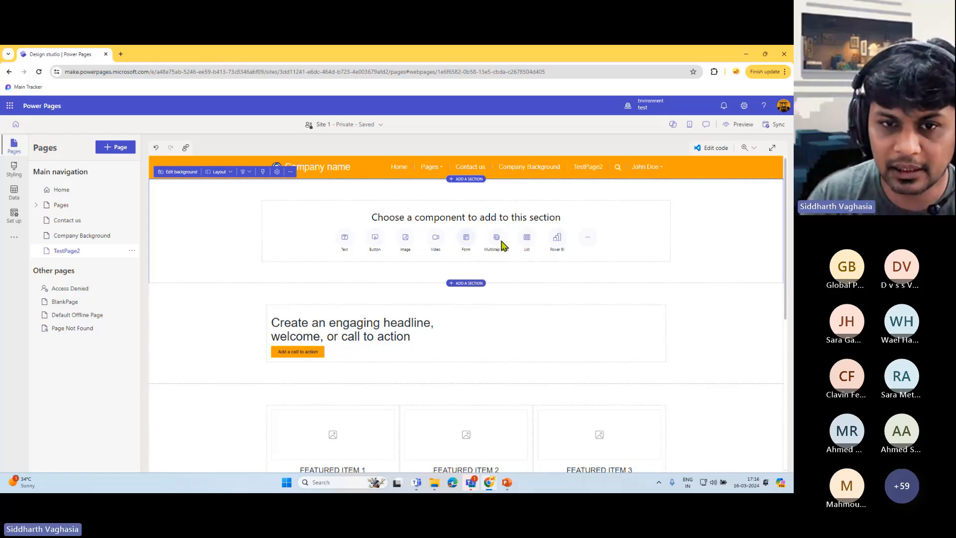
- Preview the extra component types offered in the new section, then close them
click(588, 241)
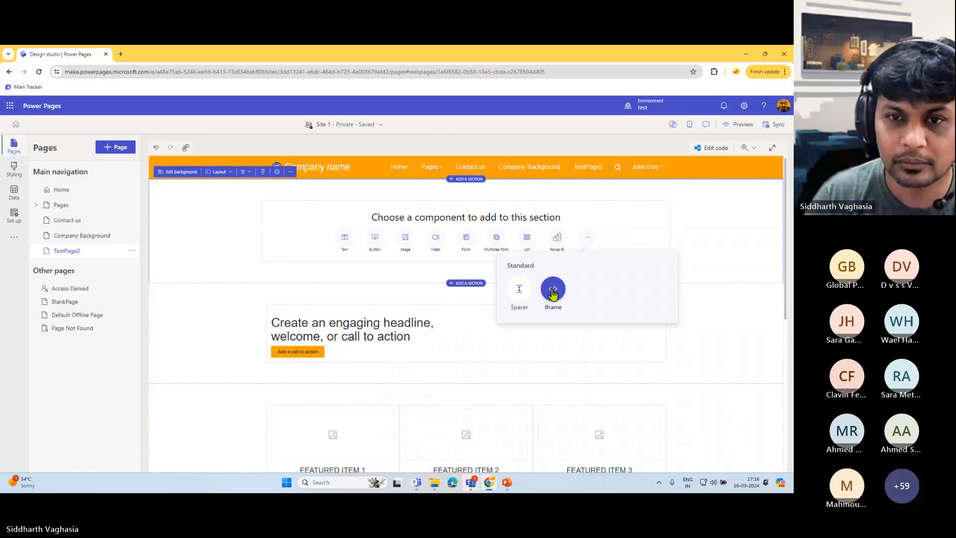
click(364, 250)
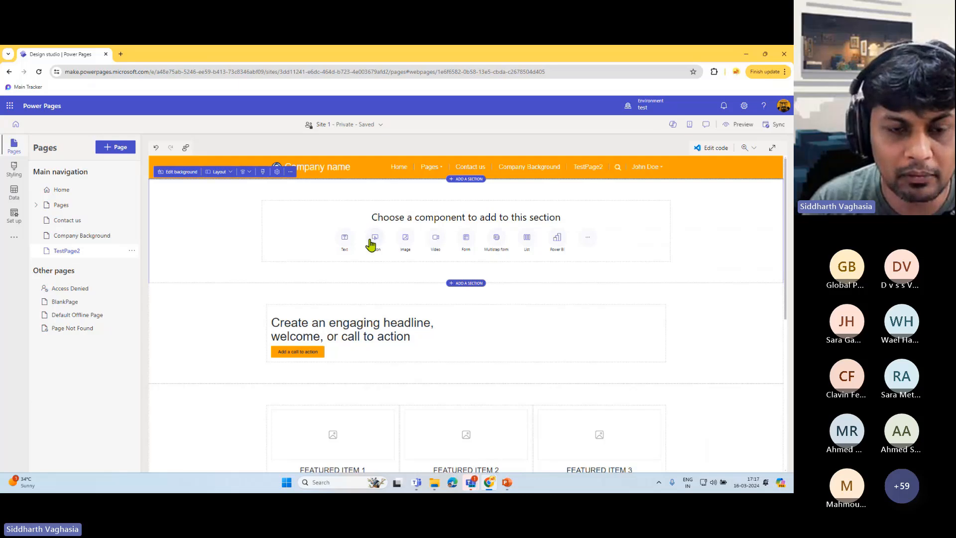
scroll(366, 318, down, 1)
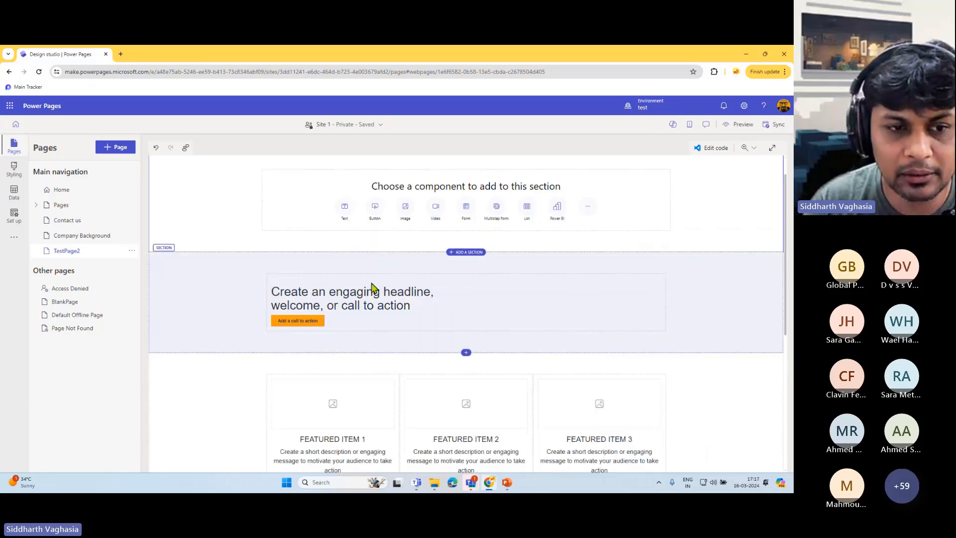
click(342, 289)
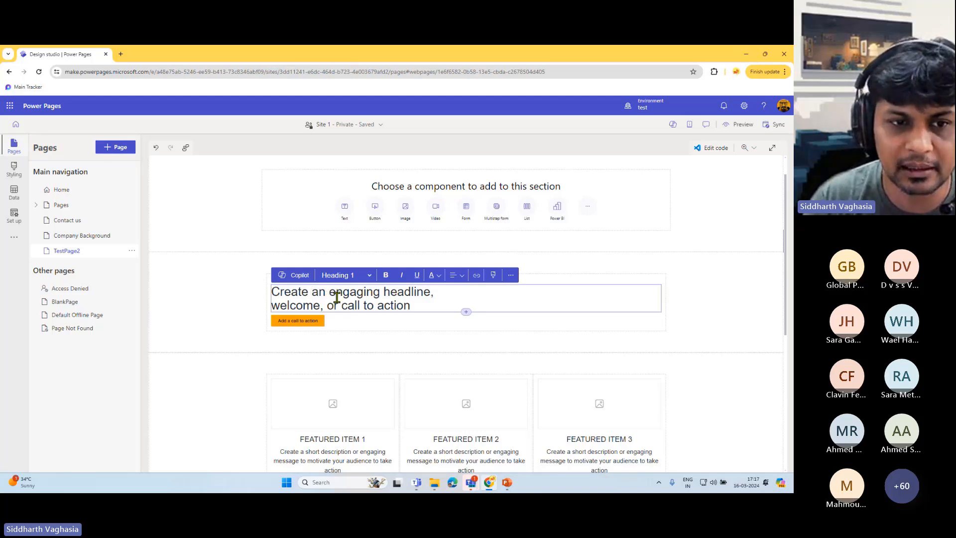
click(369, 275)
click(369, 277)
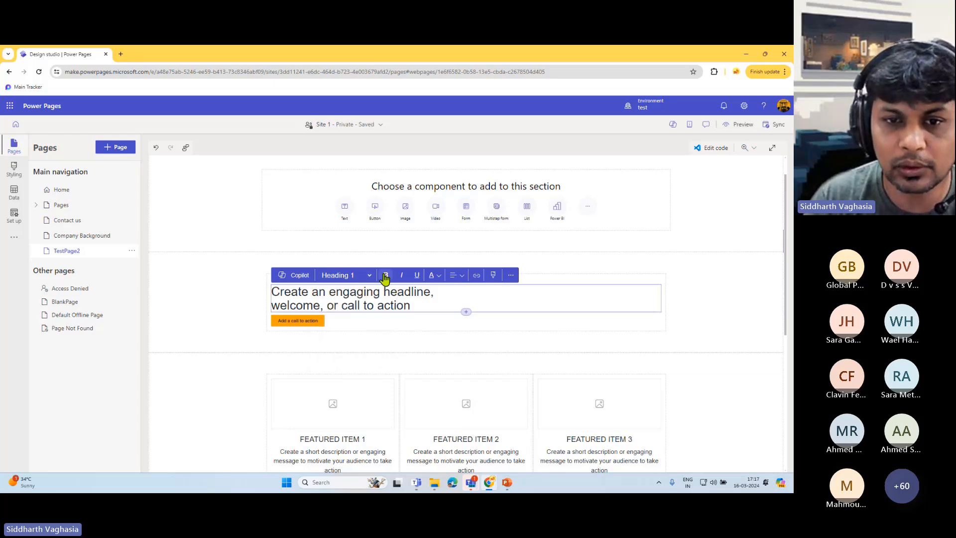
click(511, 276)
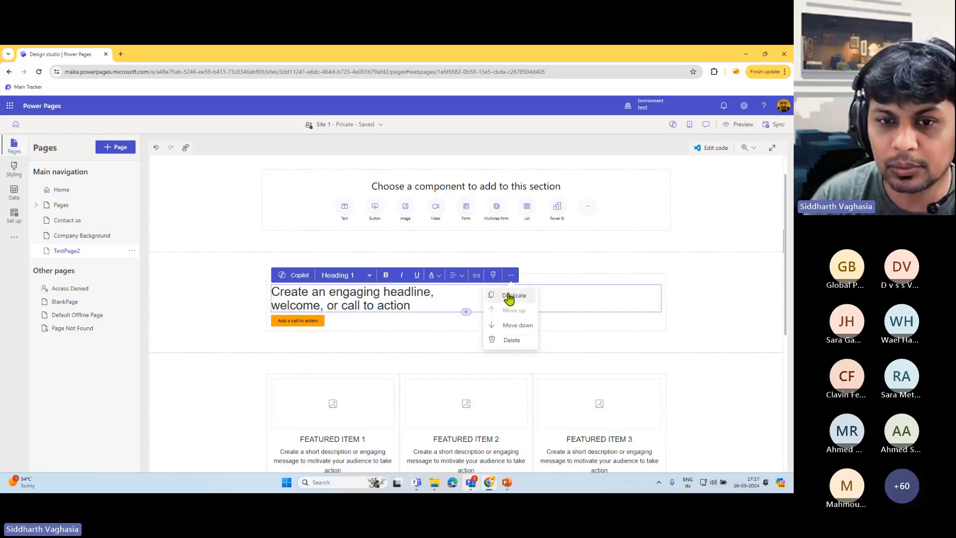
click(415, 291)
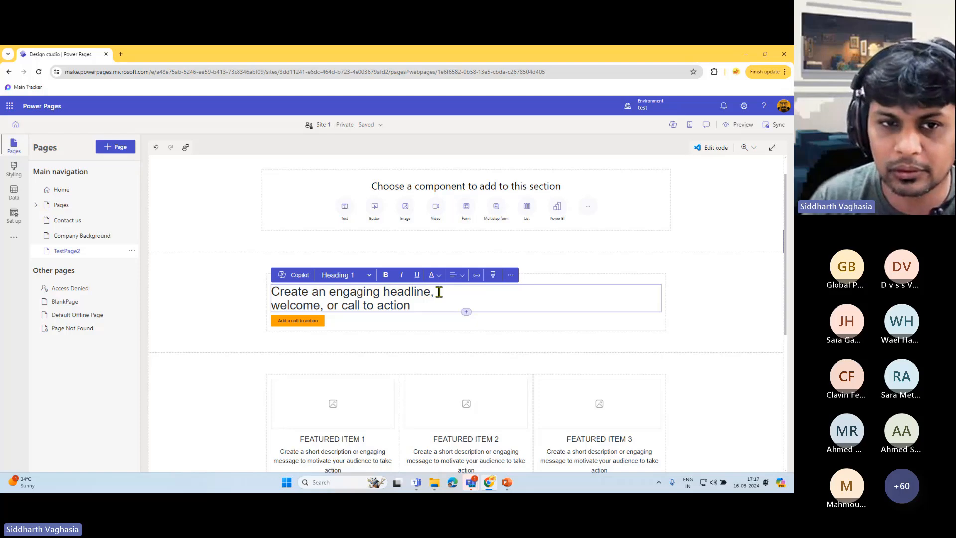
scroll(416, 305, down, 2)
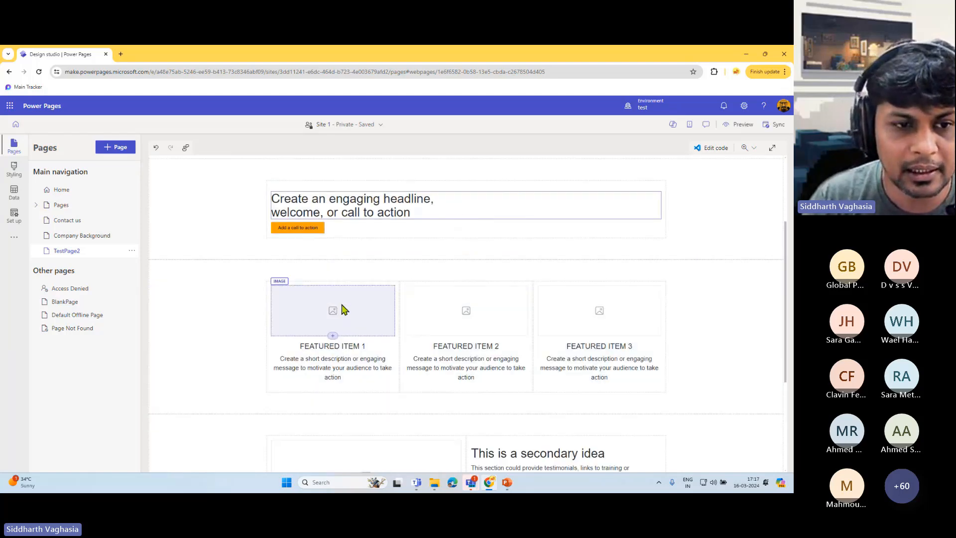
click(343, 309)
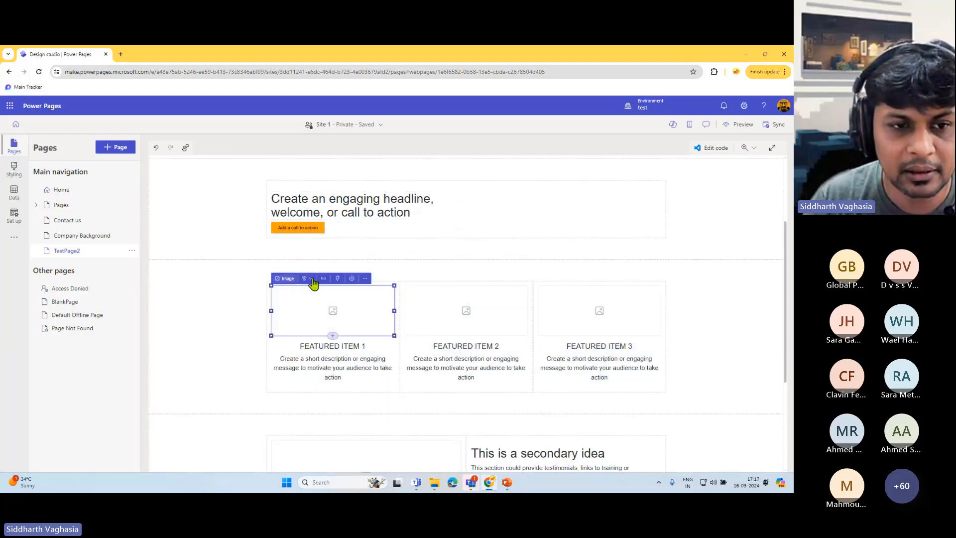
click(365, 279)
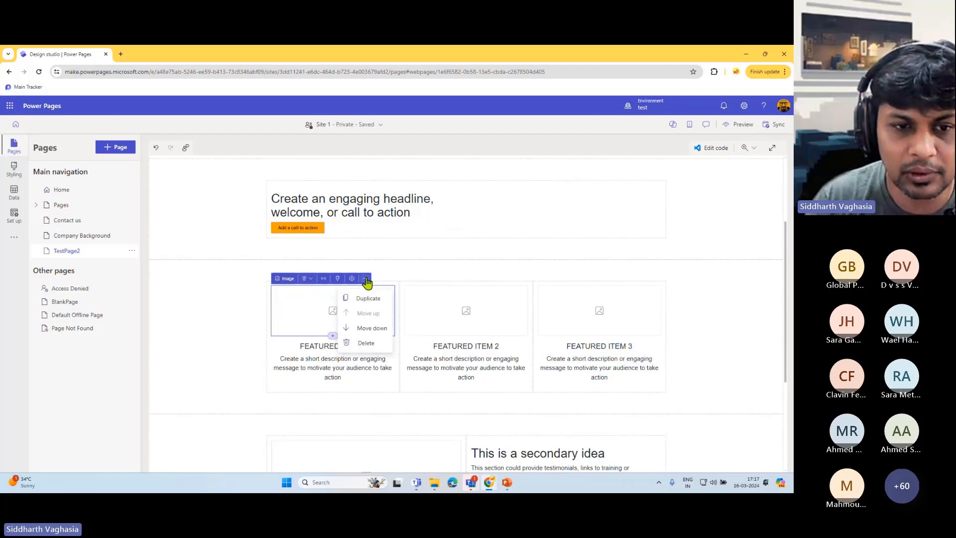
click(353, 280)
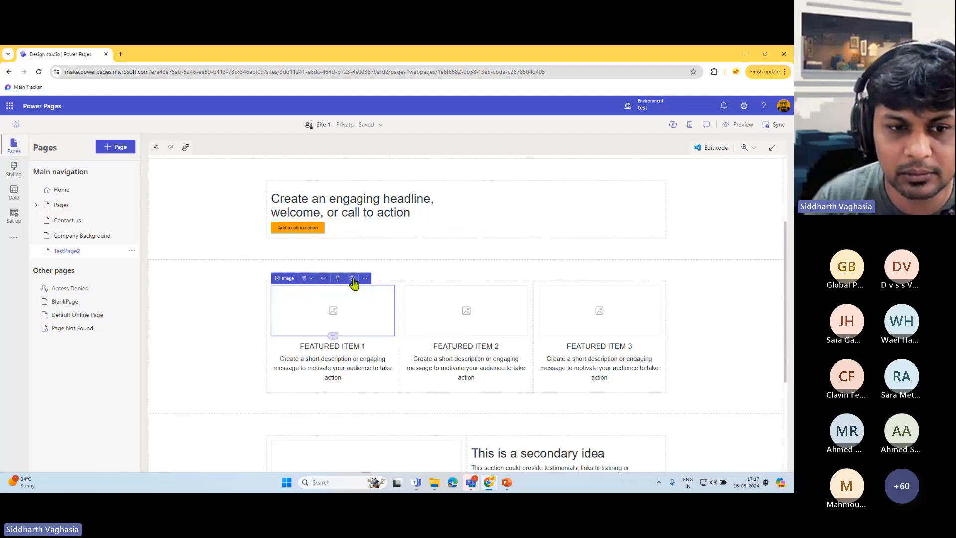
click(352, 279)
click(386, 356)
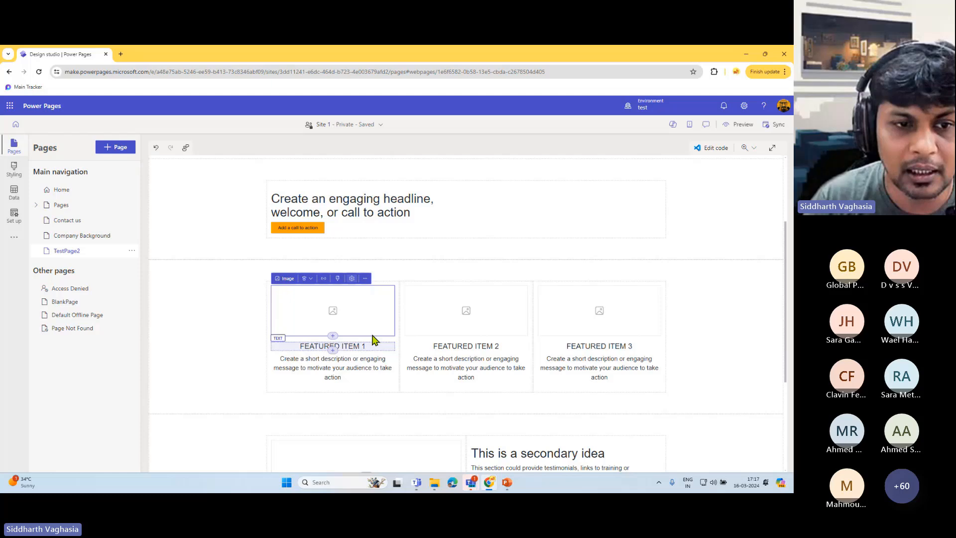
click(309, 279)
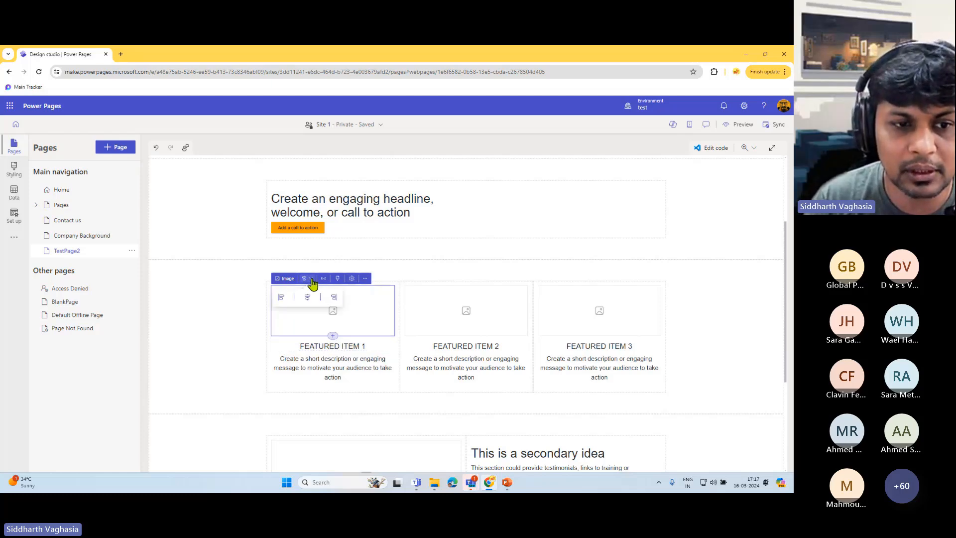
click(283, 281)
scroll(429, 368, down, 3)
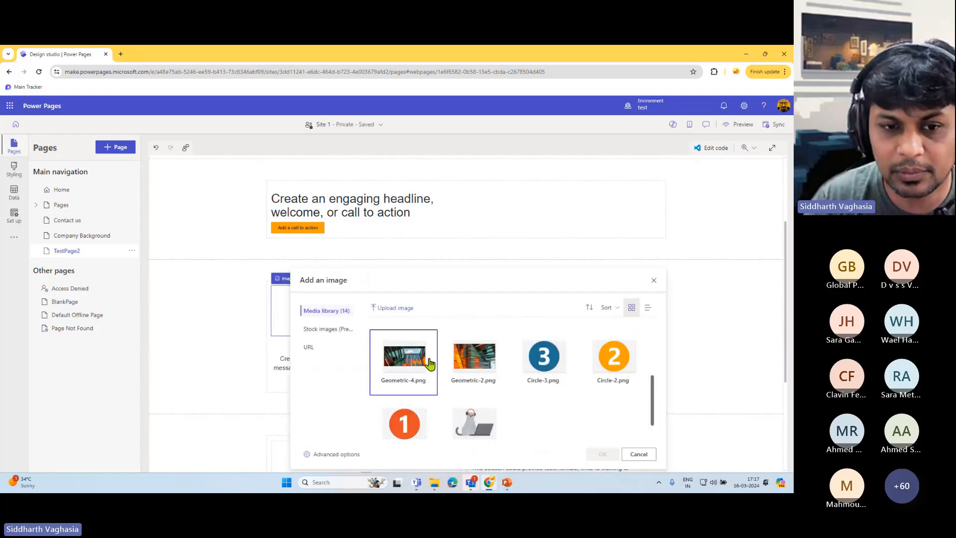
scroll(429, 373, up, 2)
scroll(429, 374, up, 2)
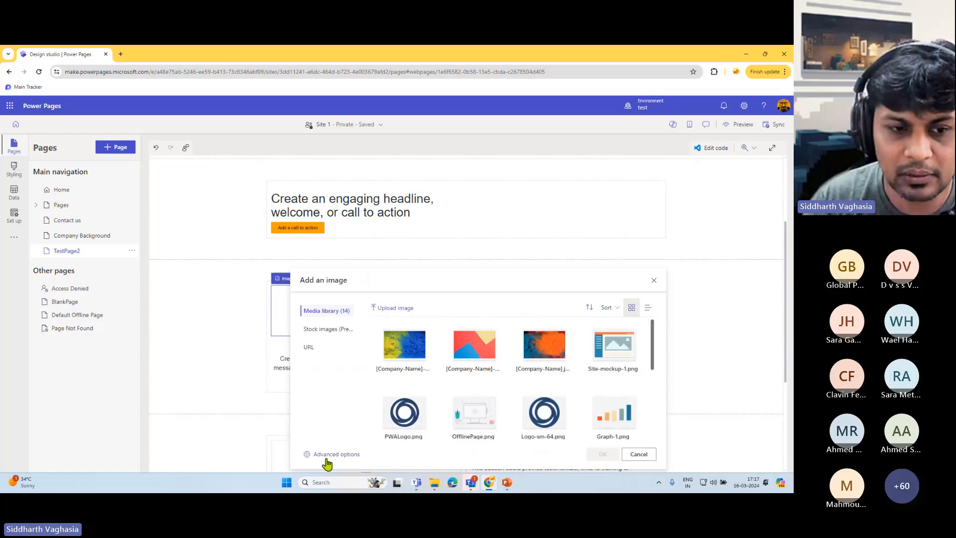
click(333, 332)
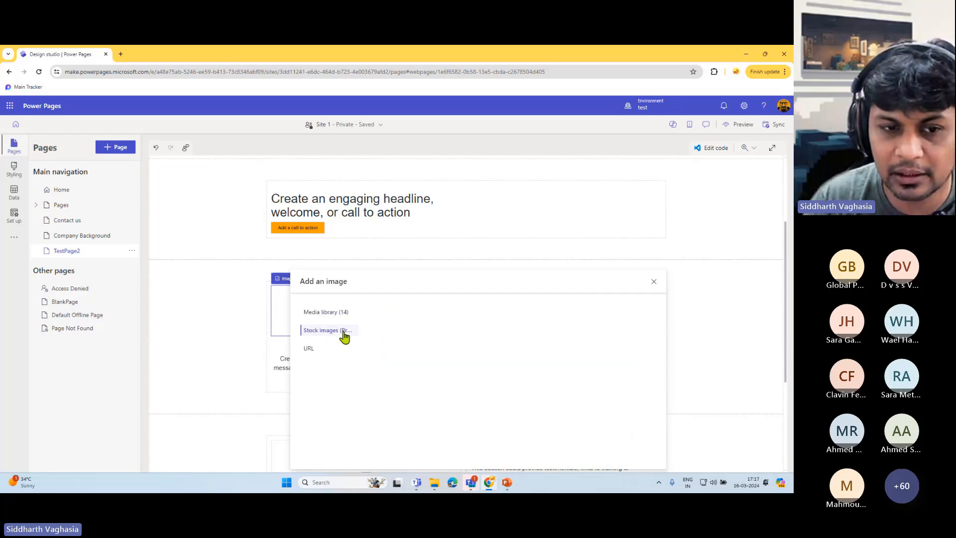
click(309, 349)
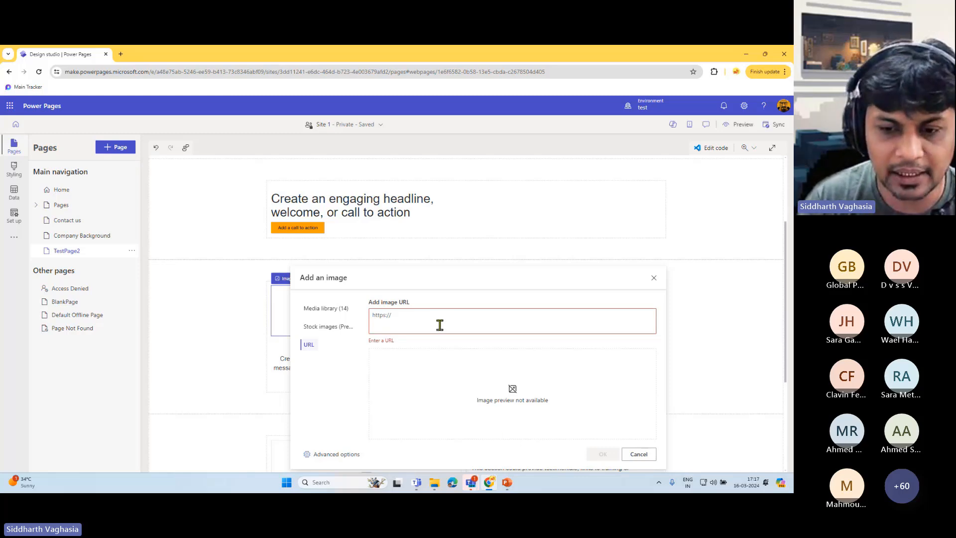
click(332, 454)
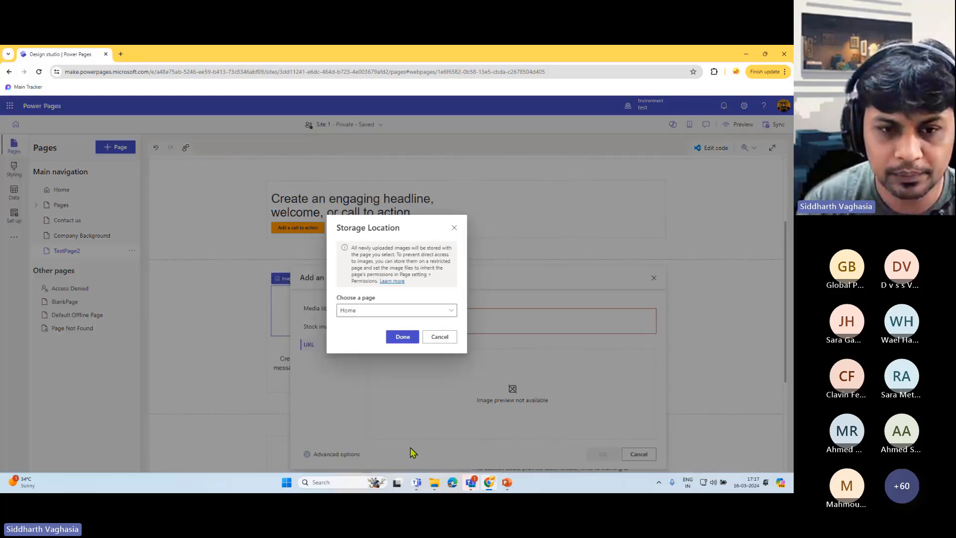
click(454, 228)
click(639, 454)
scroll(458, 324, down, 2)
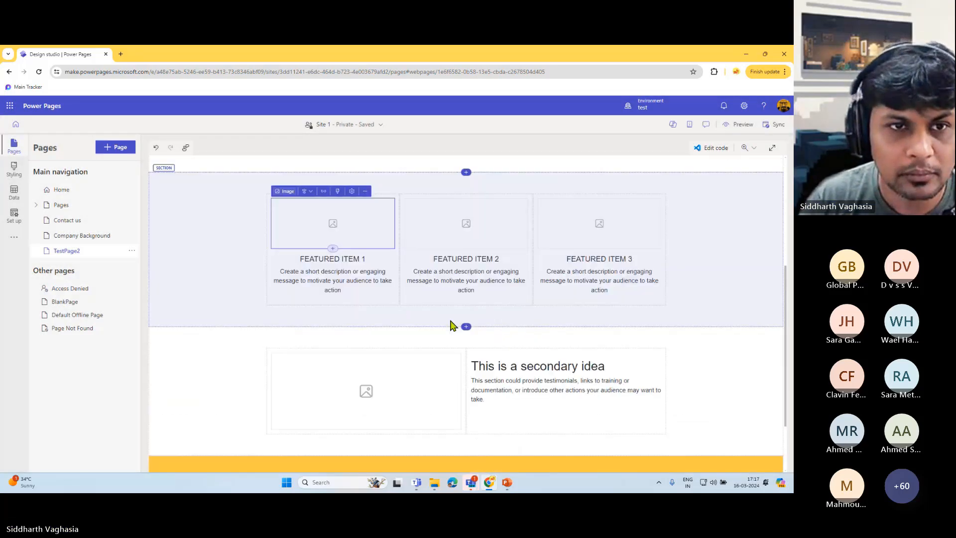
scroll(453, 322, up, 5)
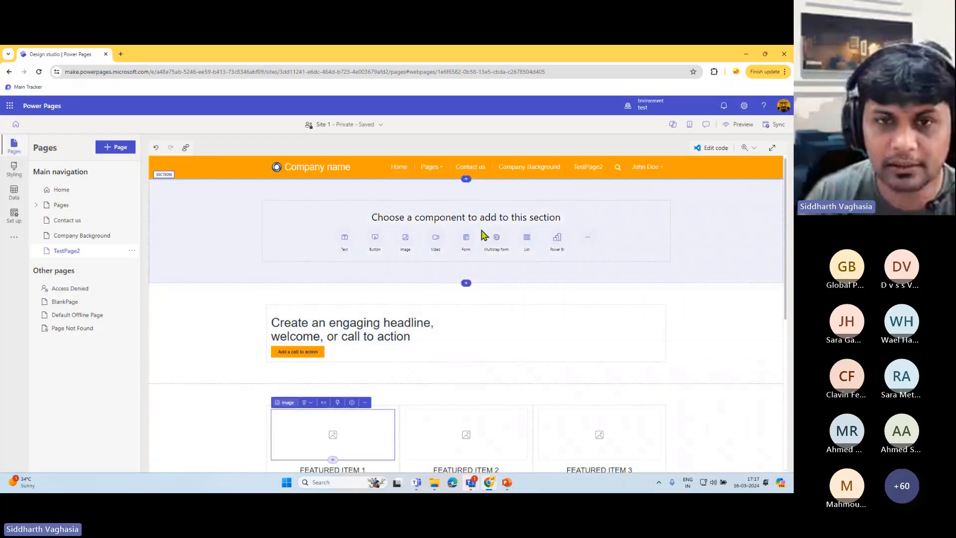
scroll(500, 303, down, 6)
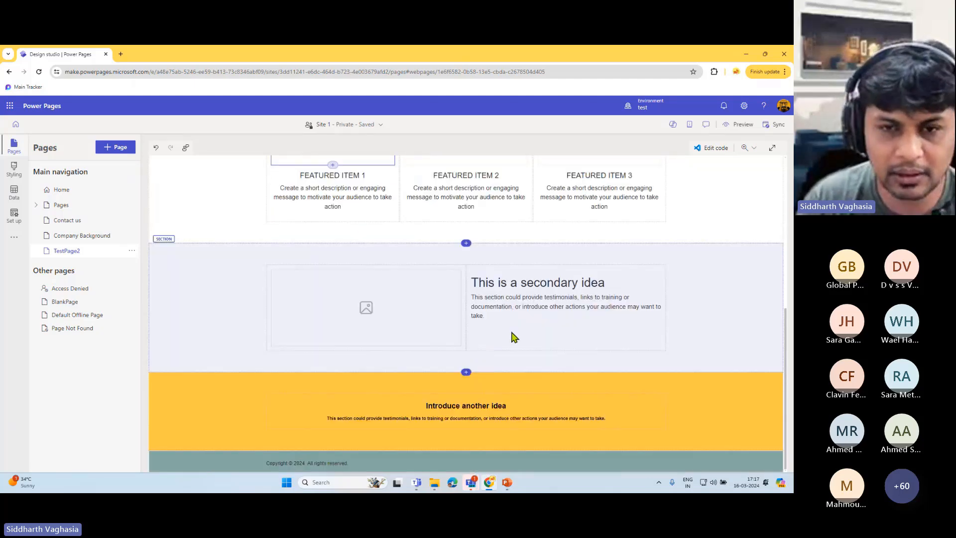
scroll(497, 324, up, 6)
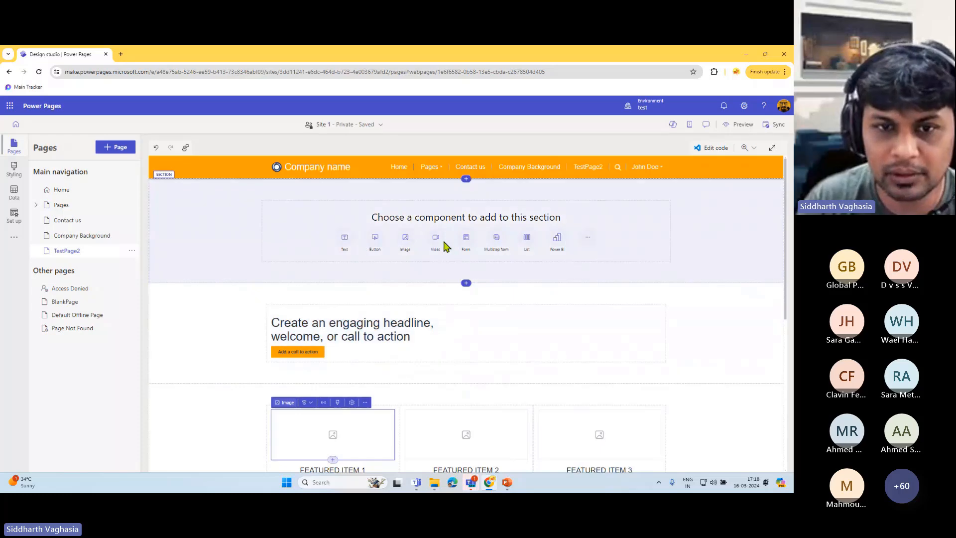
click(459, 242)
click(557, 240)
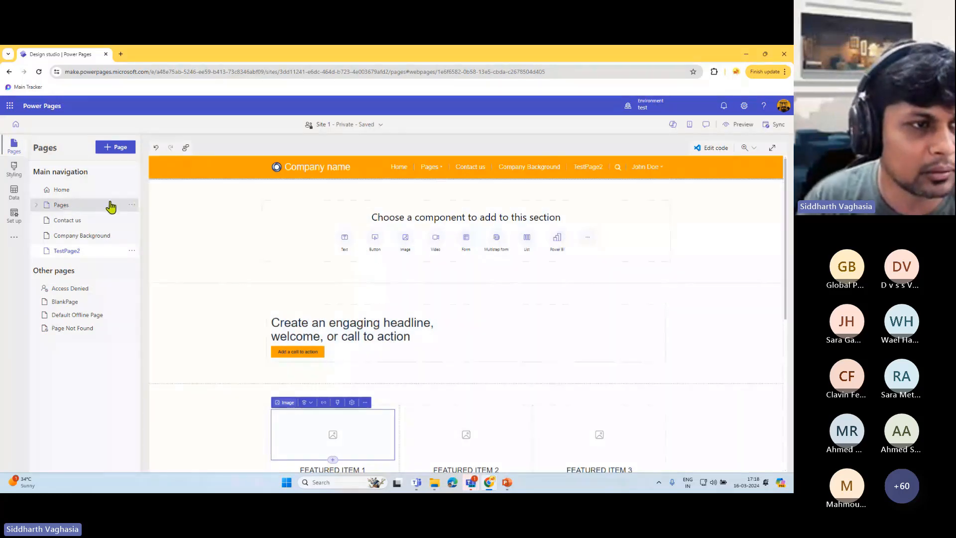
click(132, 205)
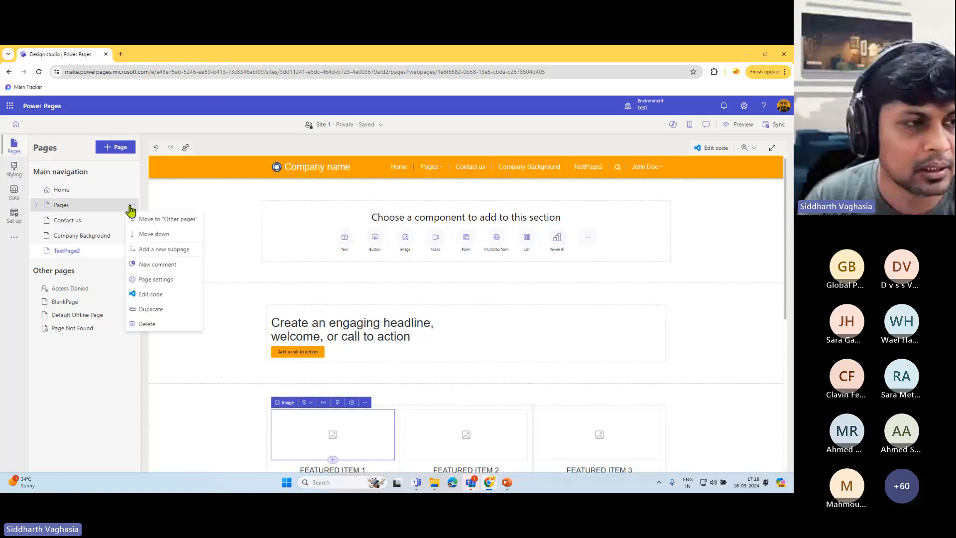
click(36, 205)
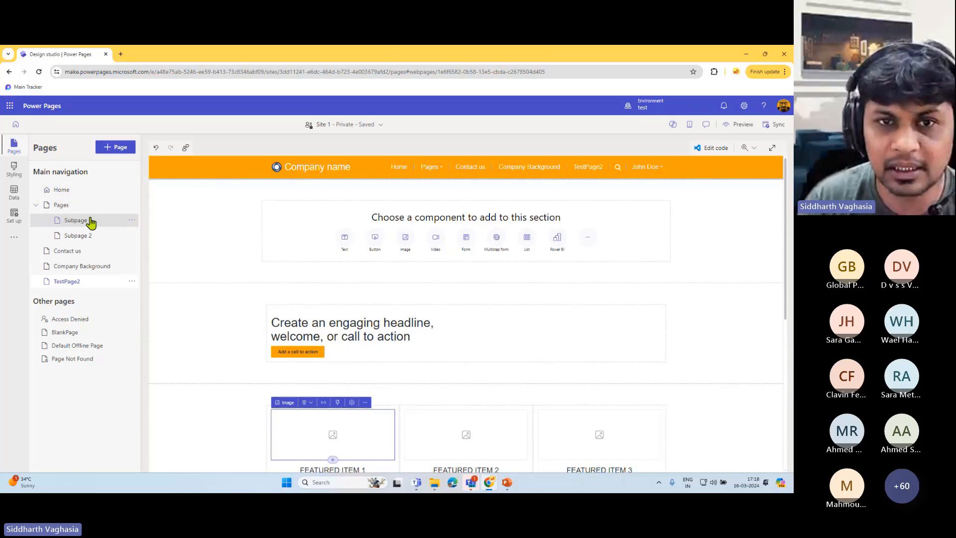
mouse_move(447, 175)
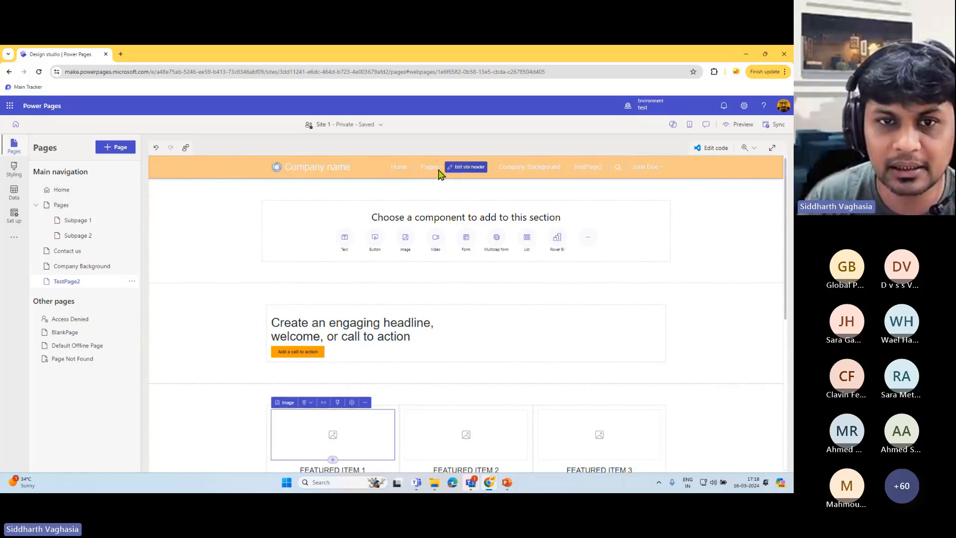
- Open Subpage 1 in the editor and show the options menu for Subpage 2
click(82, 221)
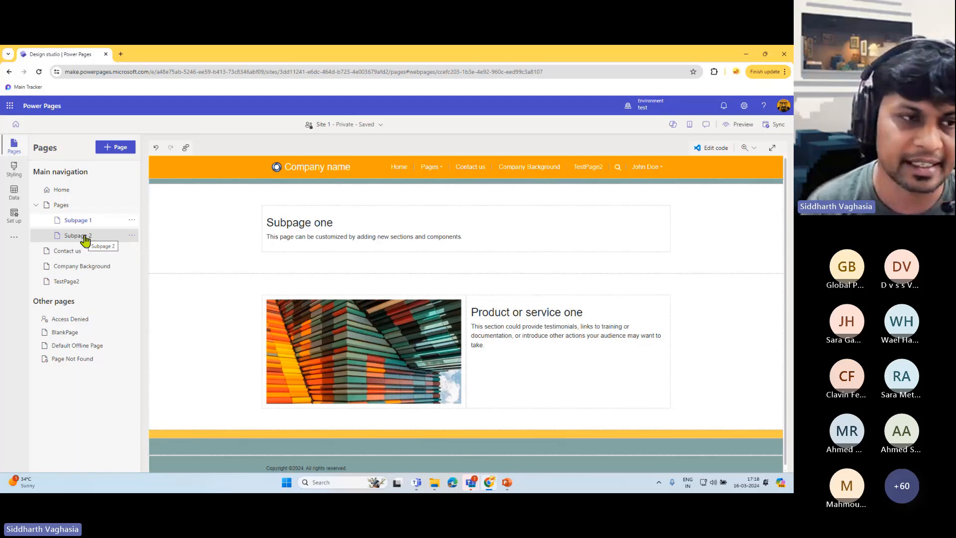
click(132, 236)
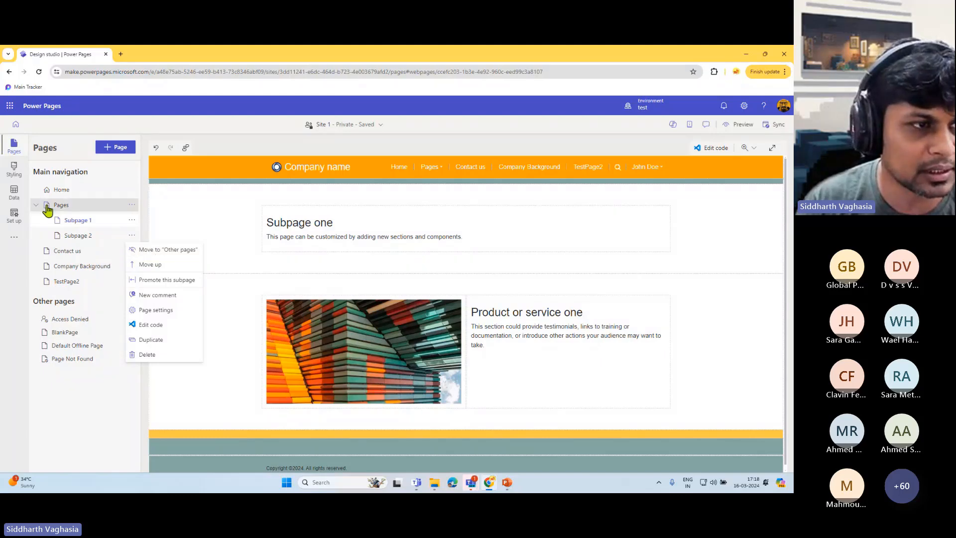
- Open Subpage 2's Page settings and review its Details and Permissions tabs
click(159, 310)
click(288, 248)
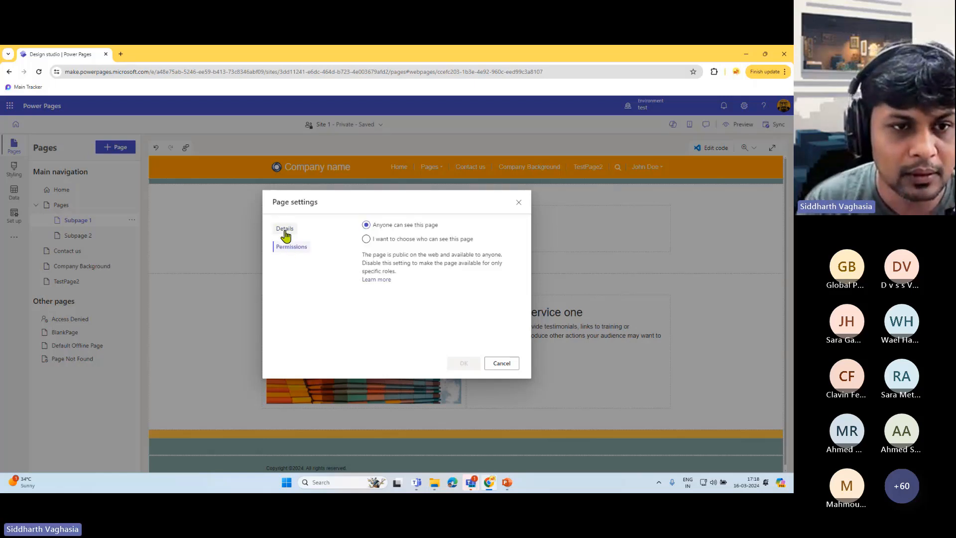
click(285, 230)
click(286, 249)
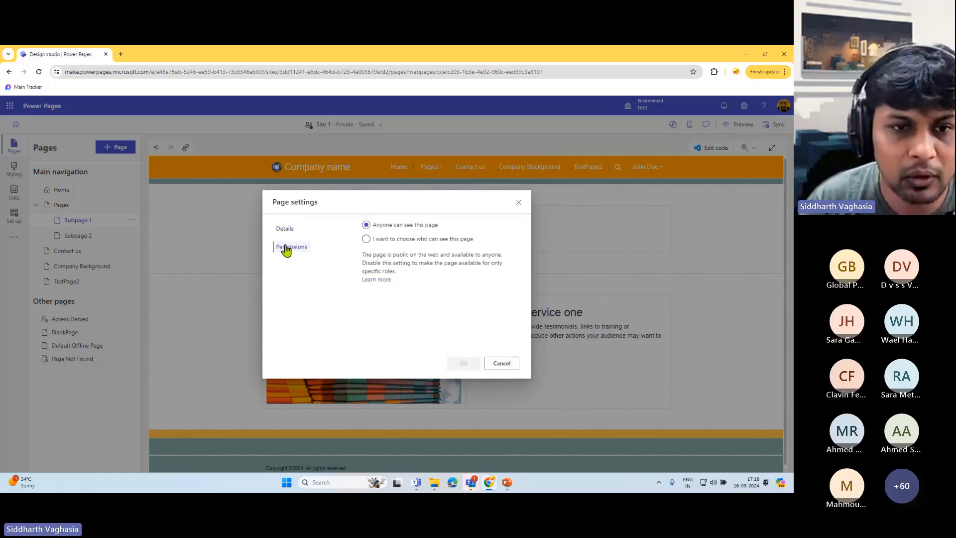
click(284, 230)
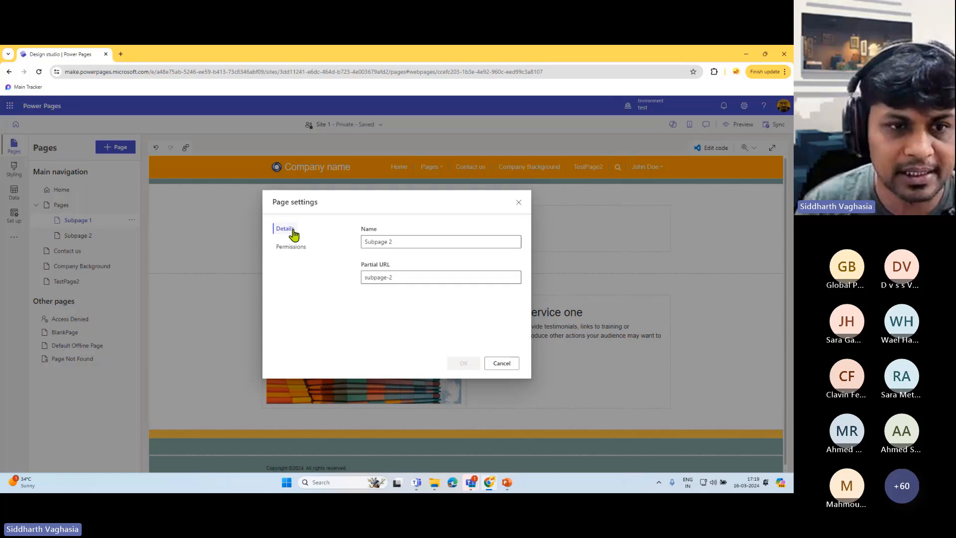
- Select the Subpage 2 name and partial URL text, then return to Permissions
triple_click(405, 242)
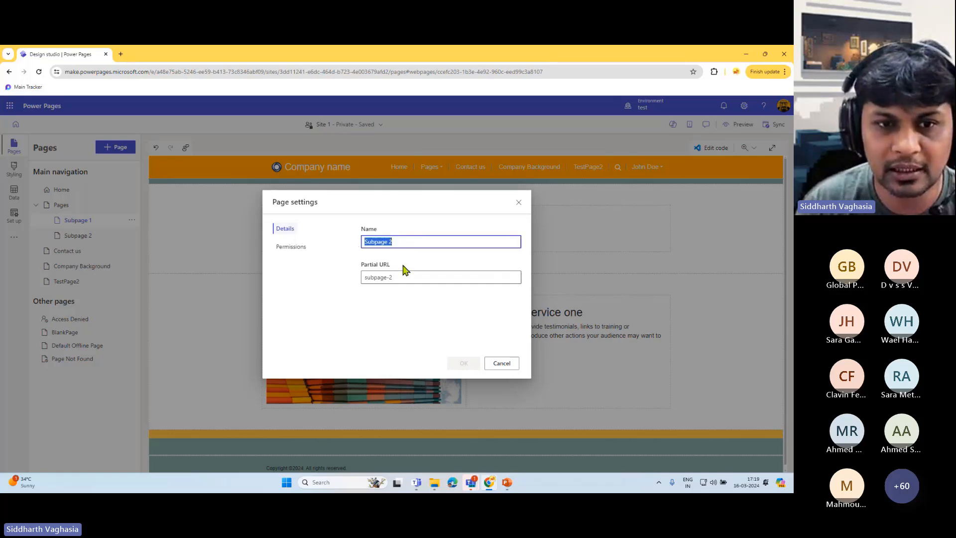
click(387, 243)
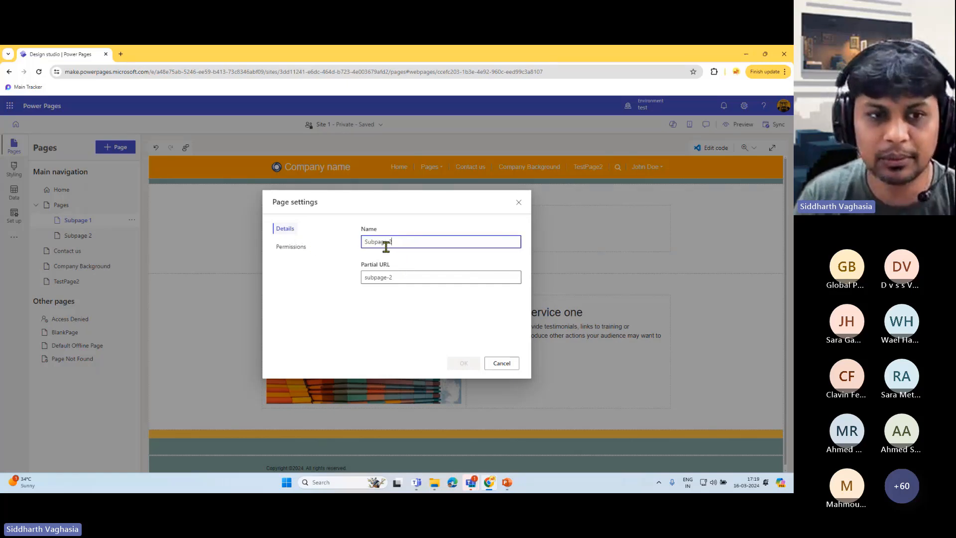
drag(391, 243, 363, 251)
drag(399, 277, 154, 70)
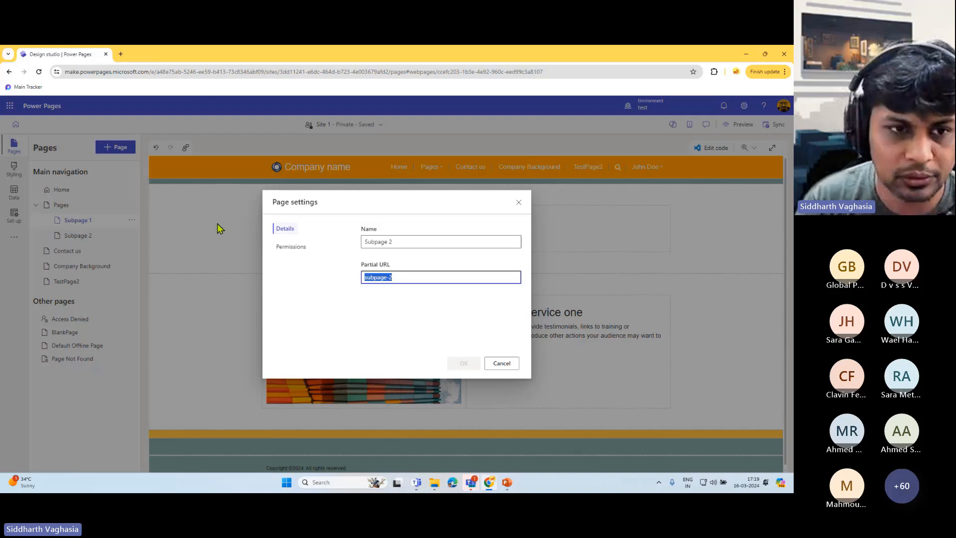
click(293, 248)
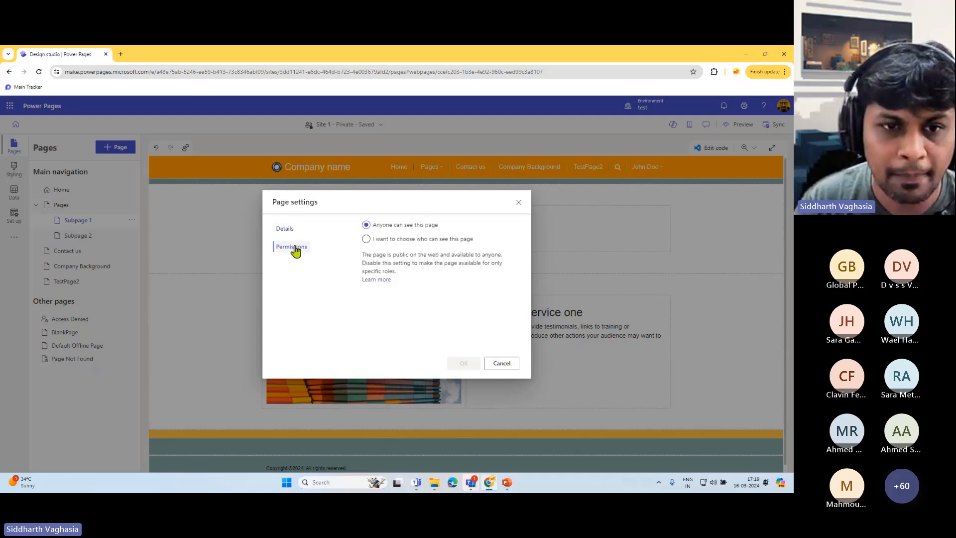
- Limit Subpage 2 to chosen roles, browse the role list, and open Manage roles in portal management
click(395, 240)
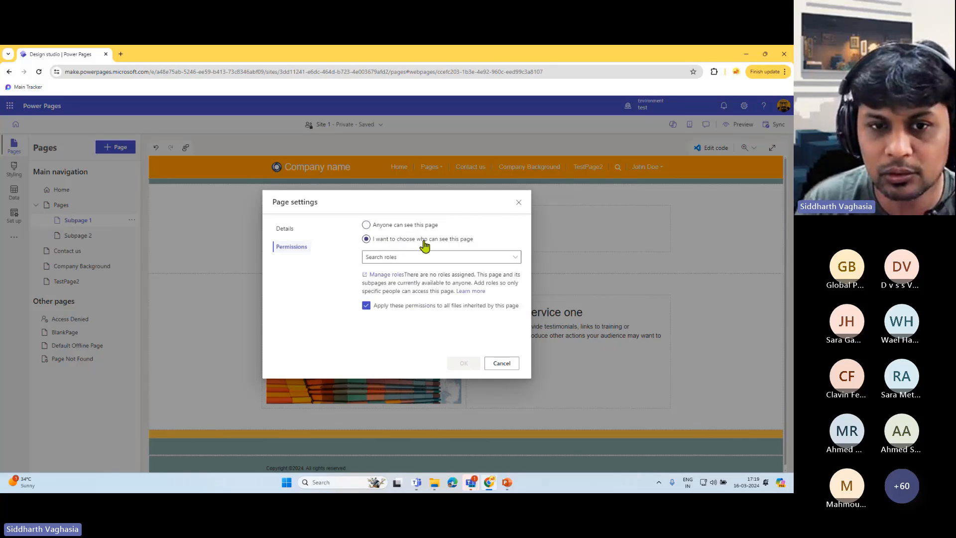
click(453, 257)
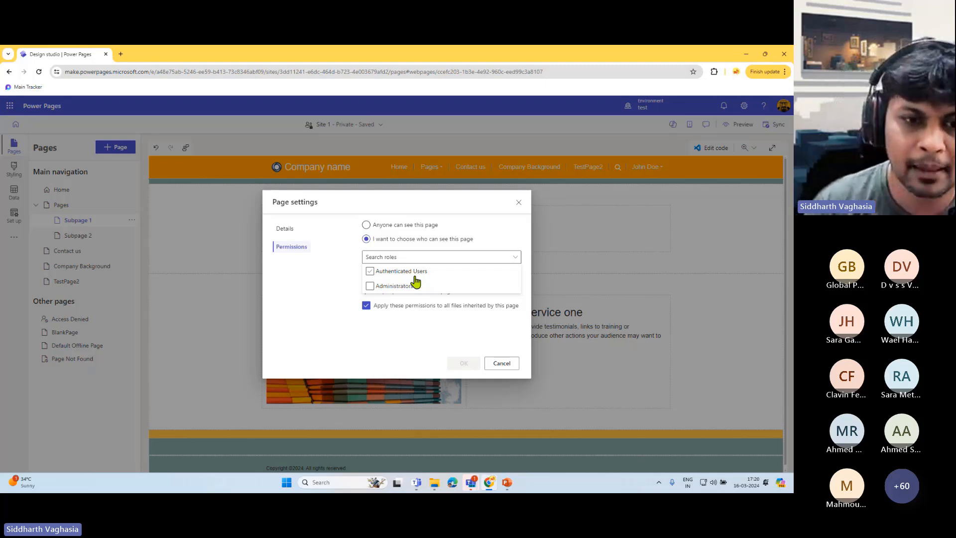
click(401, 335)
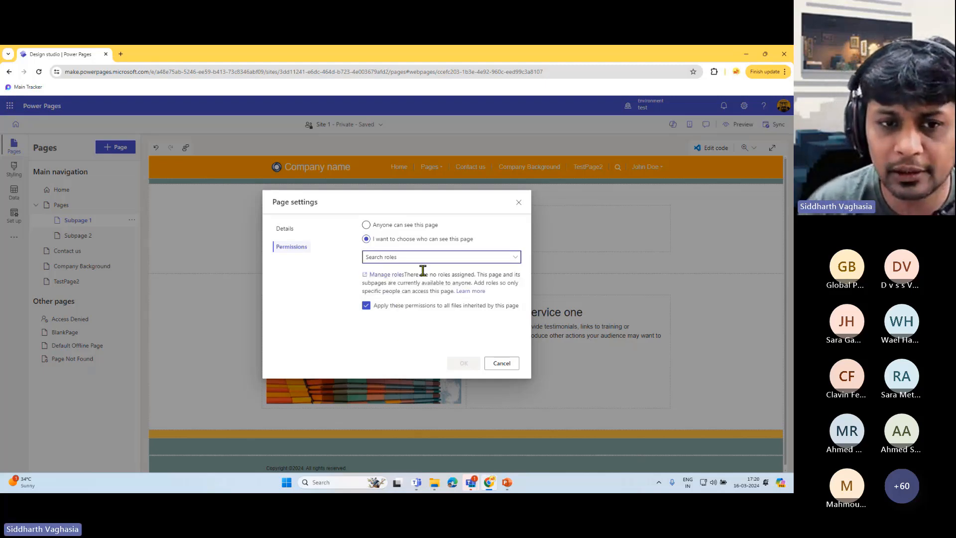
click(390, 260)
click(391, 258)
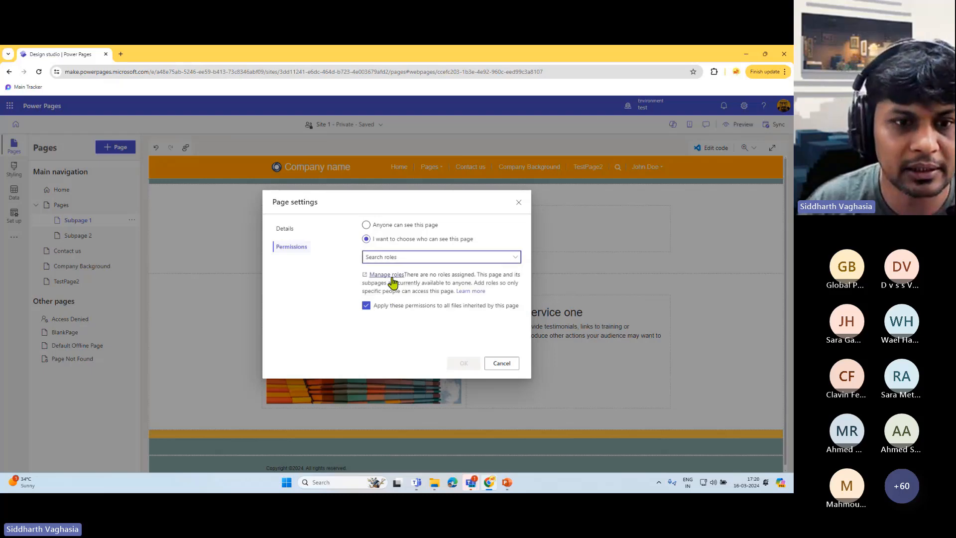
click(392, 278)
click(438, 314)
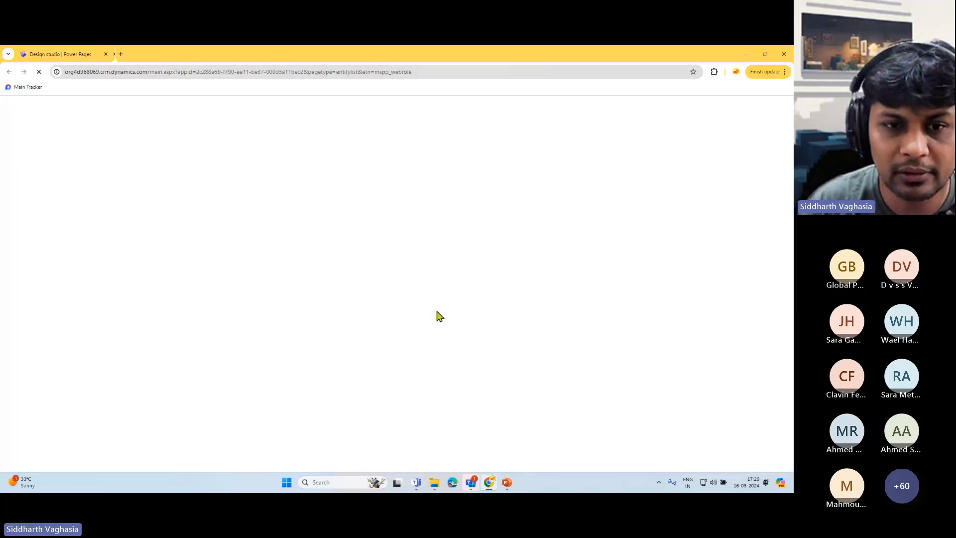
- Reload role management, go back to the three Active Web Roles, then return to the design studio
click(205, 75)
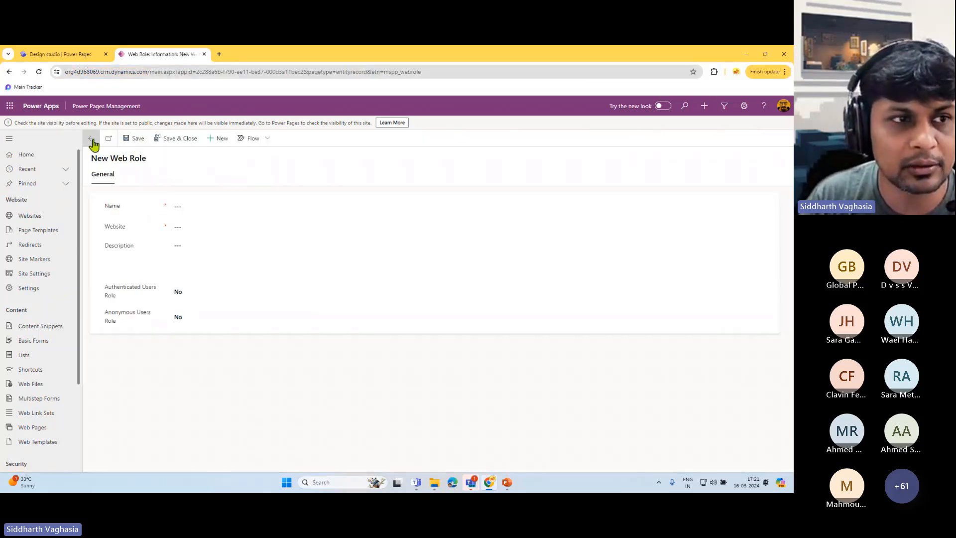
click(92, 140)
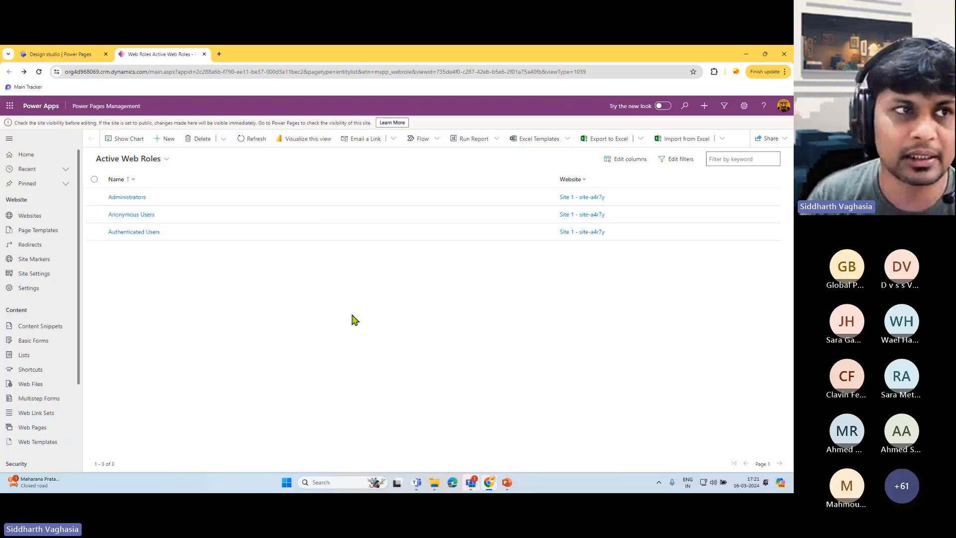
click(77, 54)
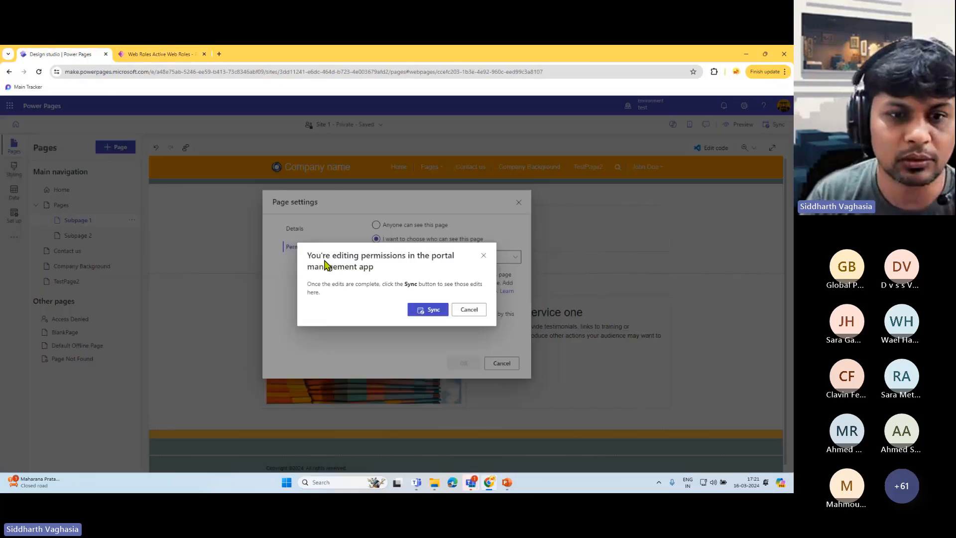
- Cancel the portal management sync prompt and close Subpage 2's Page settings without changes
click(468, 310)
click(519, 203)
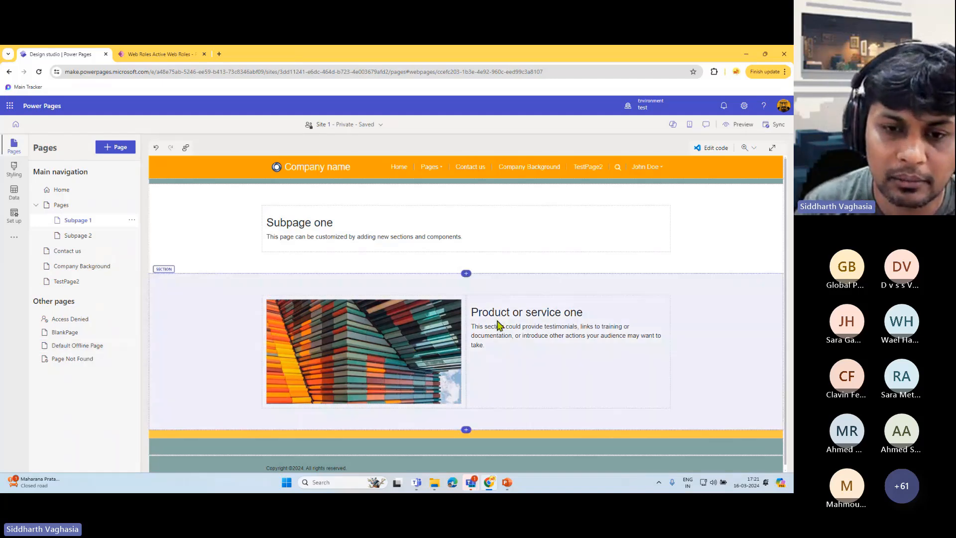
scroll(501, 325, down, 1)
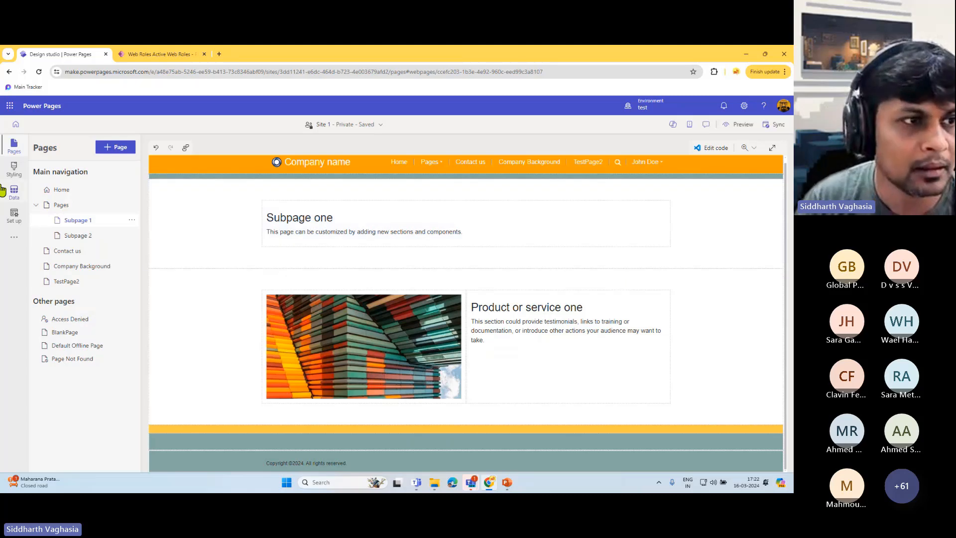
- Apply the Turquoise theme to the site in the Styling workspace
click(13, 172)
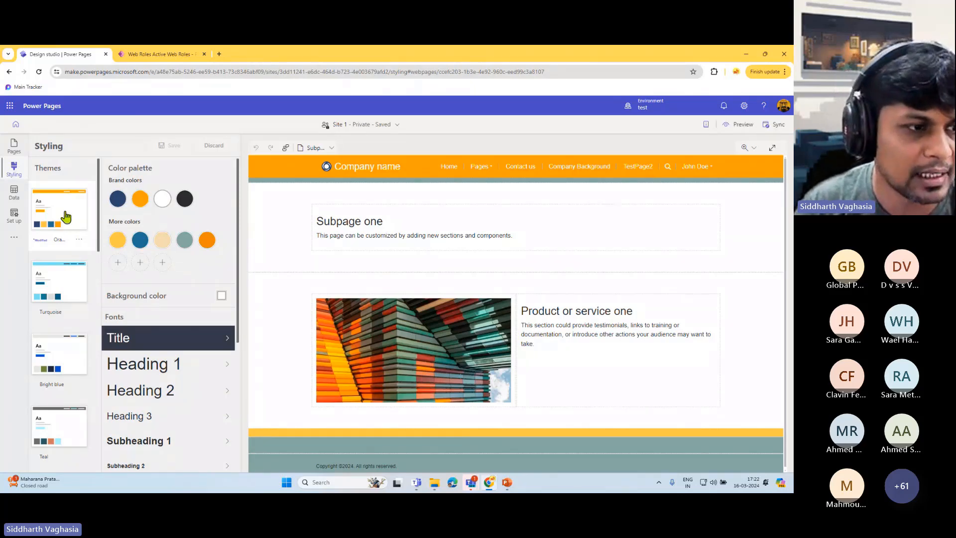
scroll(65, 217, down, 10)
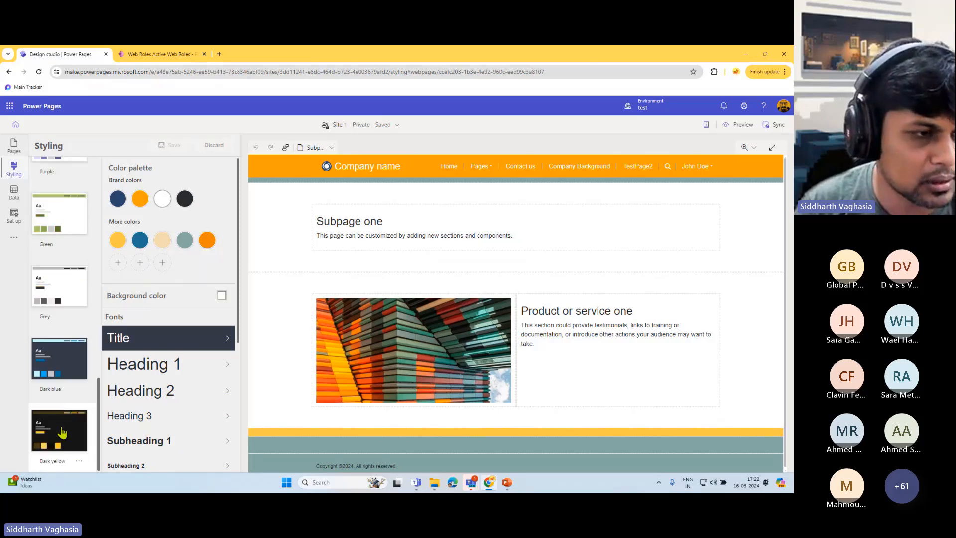
scroll(65, 388, up, 5)
scroll(68, 342, up, 5)
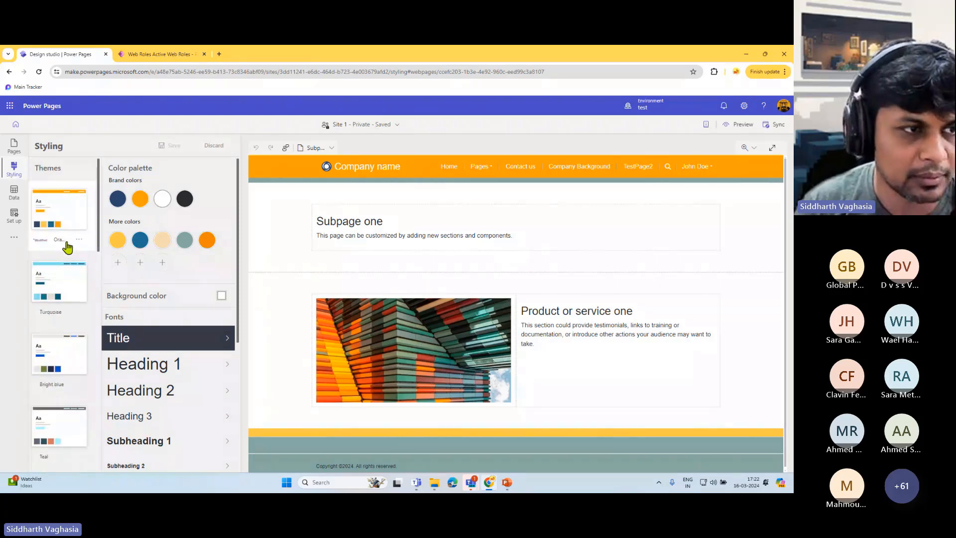
click(71, 284)
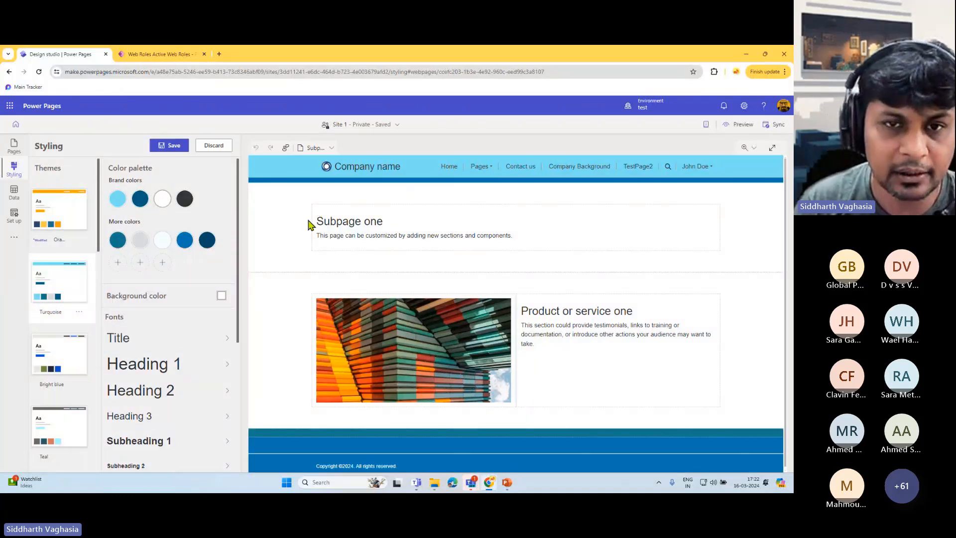
- Enable a custom page background colour and set it to light grey
mouse_move(117, 199)
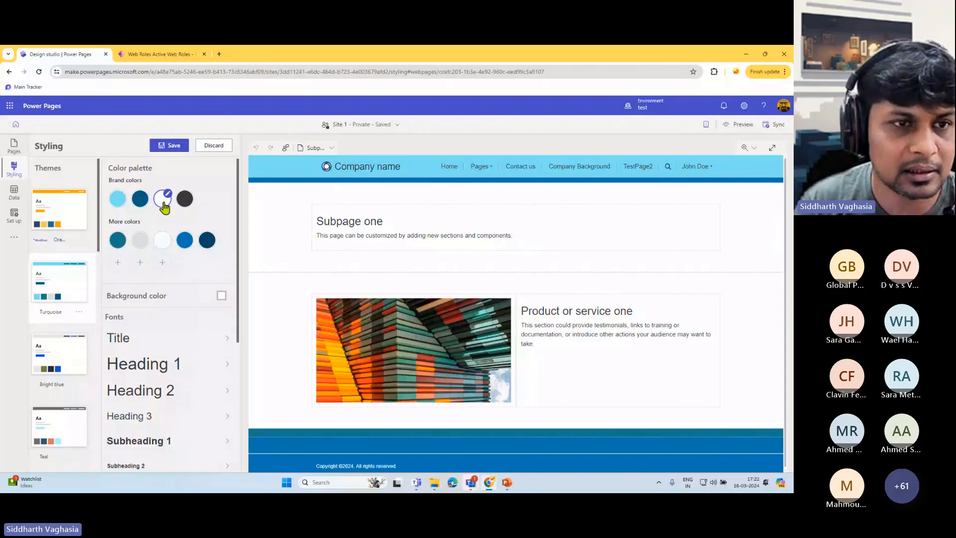
scroll(481, 294, down, 1)
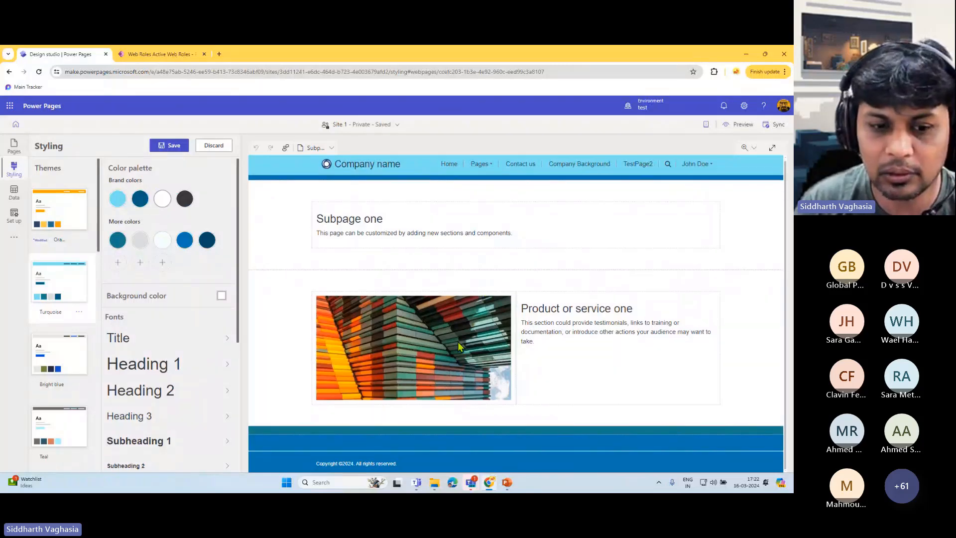
scroll(191, 369, down, 4)
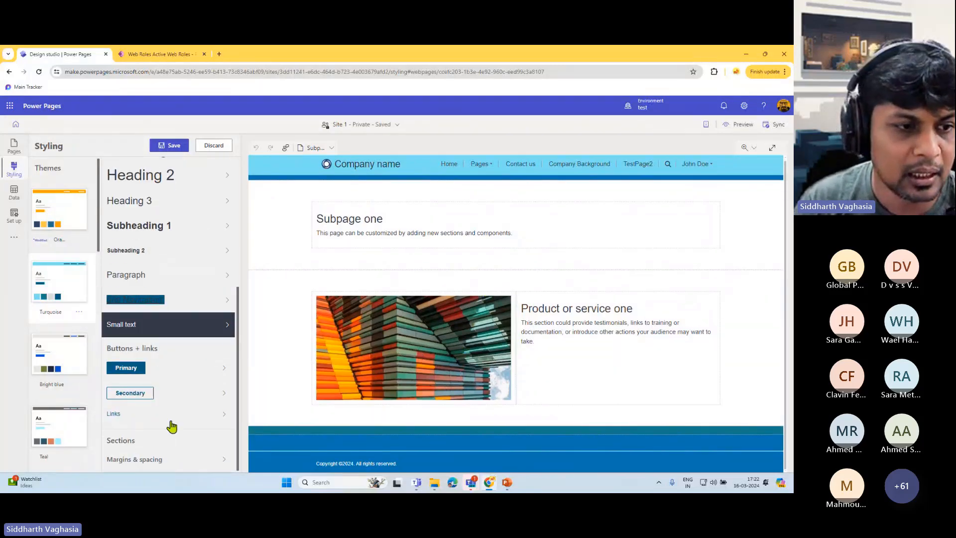
scroll(172, 399, up, 4)
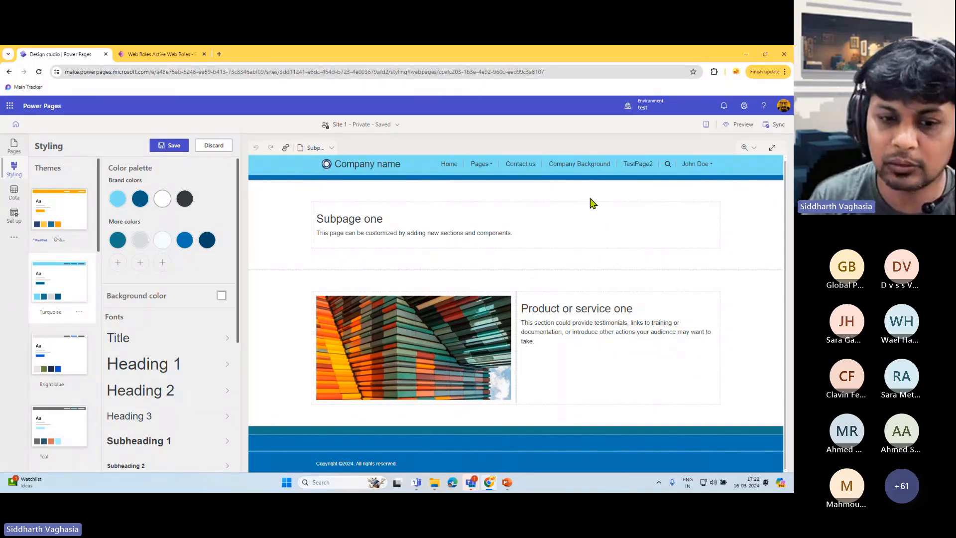
scroll(93, 306, down, 5)
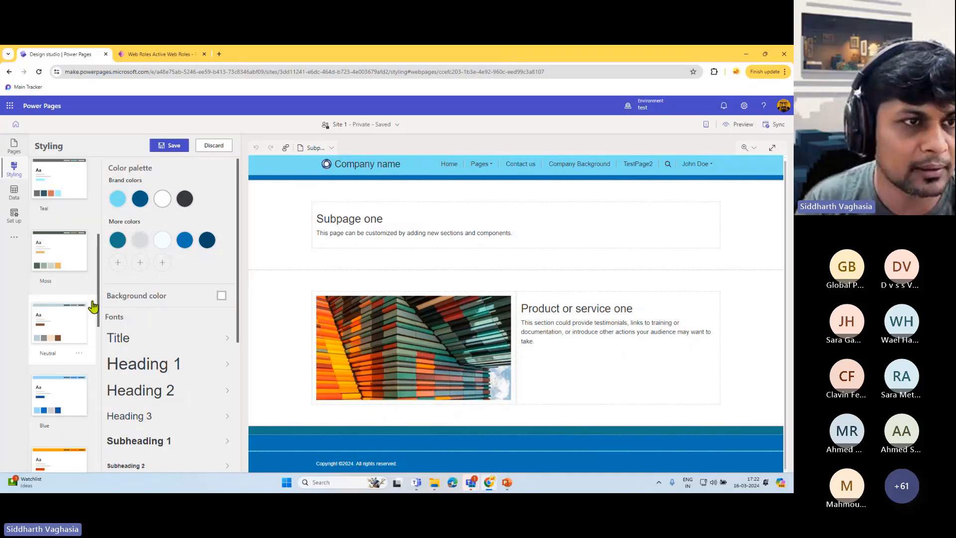
scroll(119, 331, down, 5)
scroll(149, 283, up, 5)
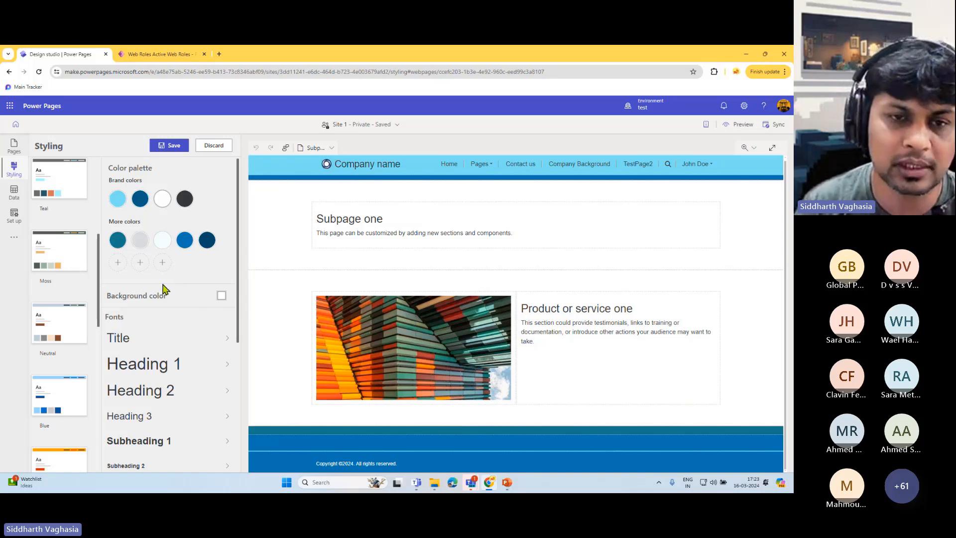
scroll(164, 289, down, 2)
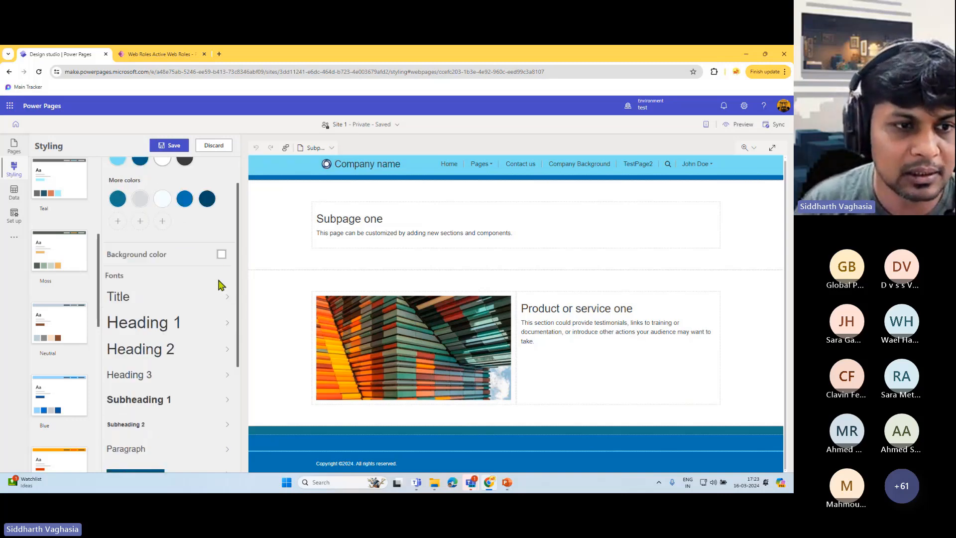
click(221, 257)
click(250, 331)
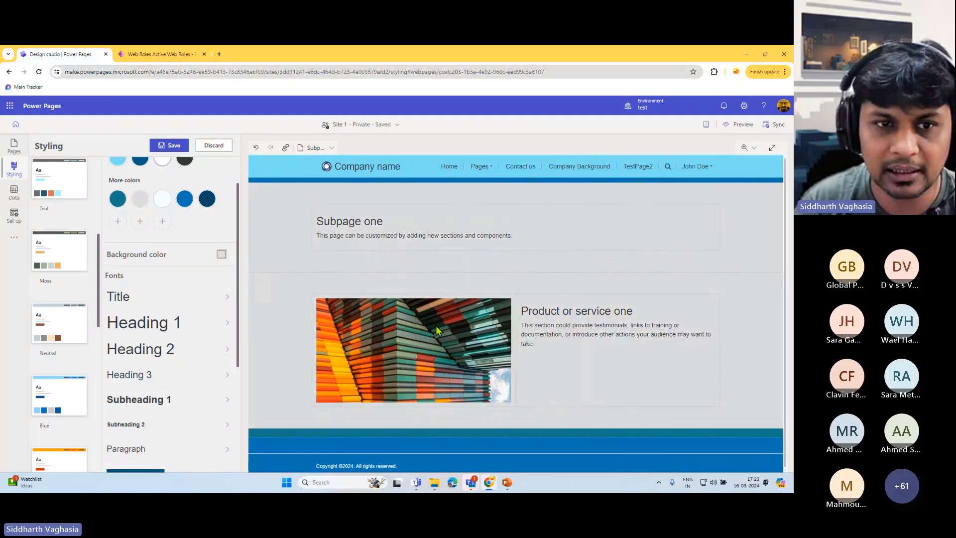
- Review the Title font settings and the section Margins & spacing options
scroll(185, 283, down, 3)
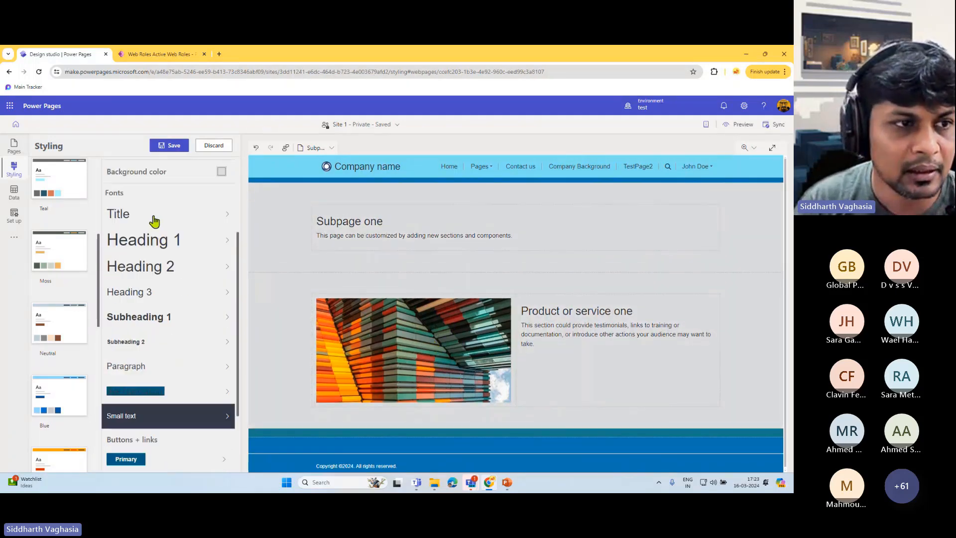
click(204, 217)
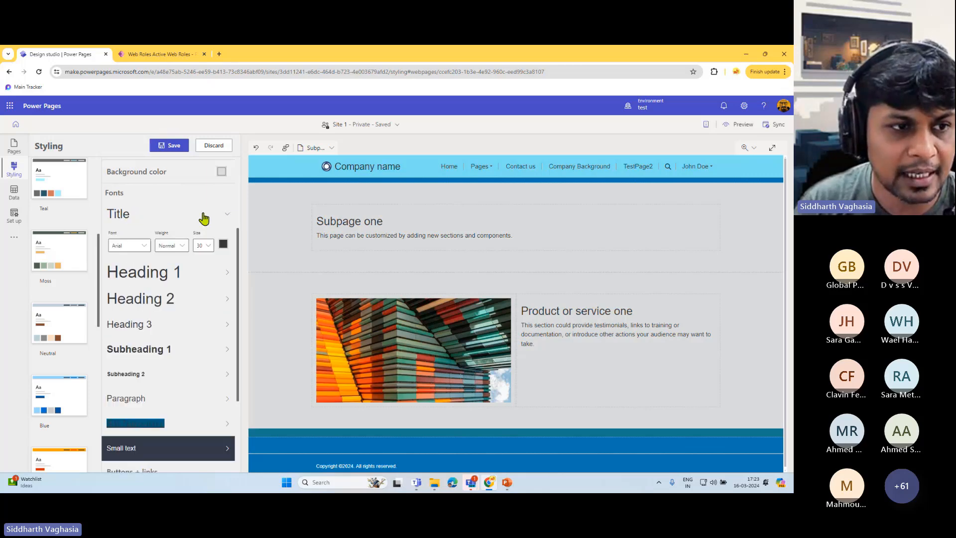
click(204, 217)
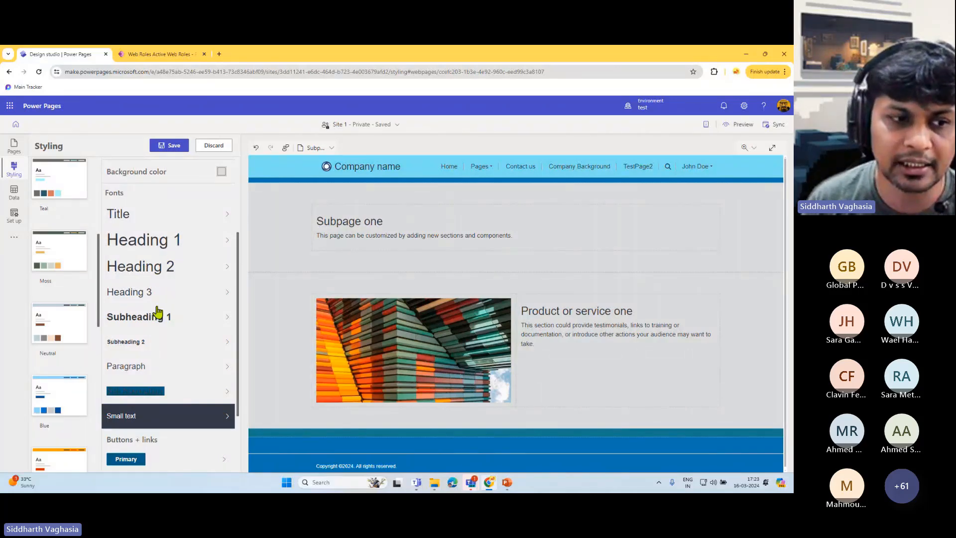
scroll(159, 323, down, 1)
scroll(159, 329, down, 1)
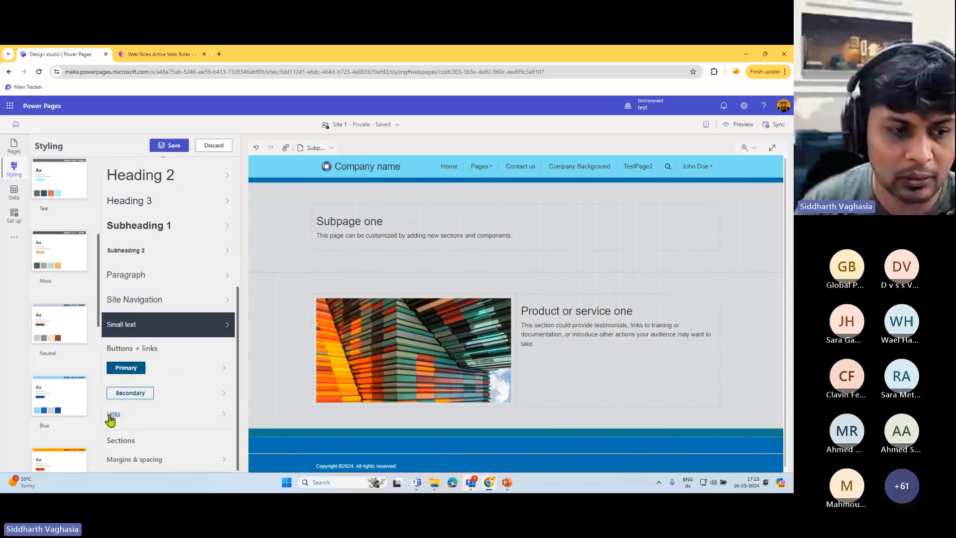
click(159, 459)
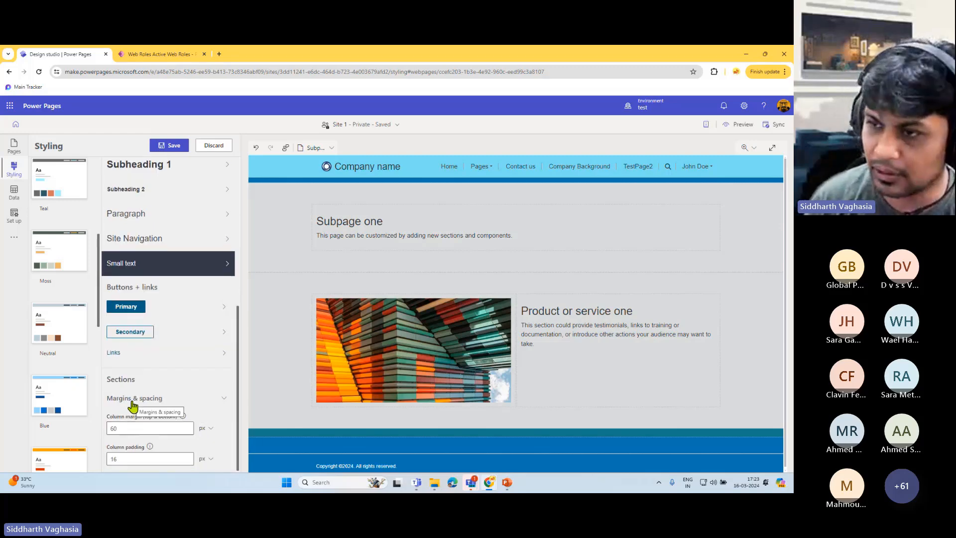
scroll(154, 359, up, 4)
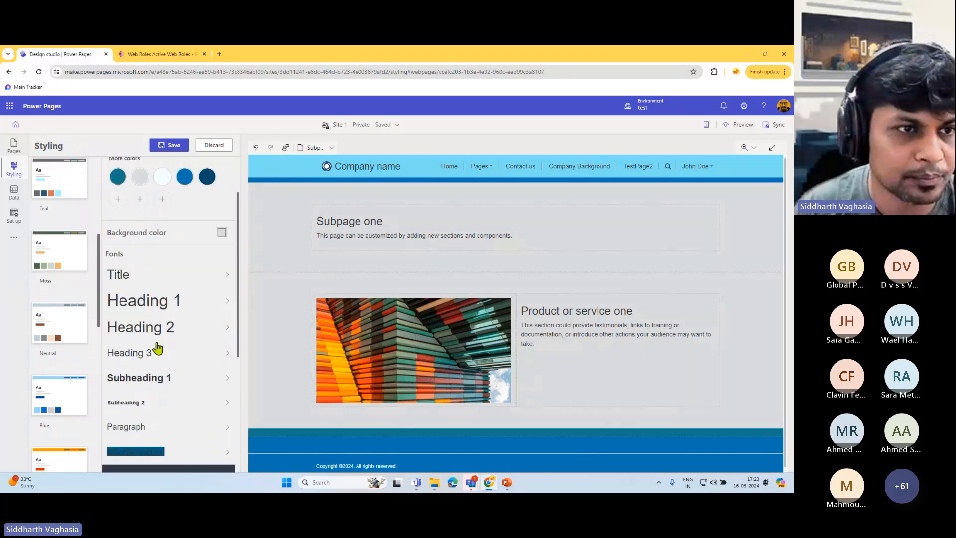
scroll(158, 349, up, 1)
- Save the pending theme changes in the 'You have unsaved changes' dialog
click(15, 195)
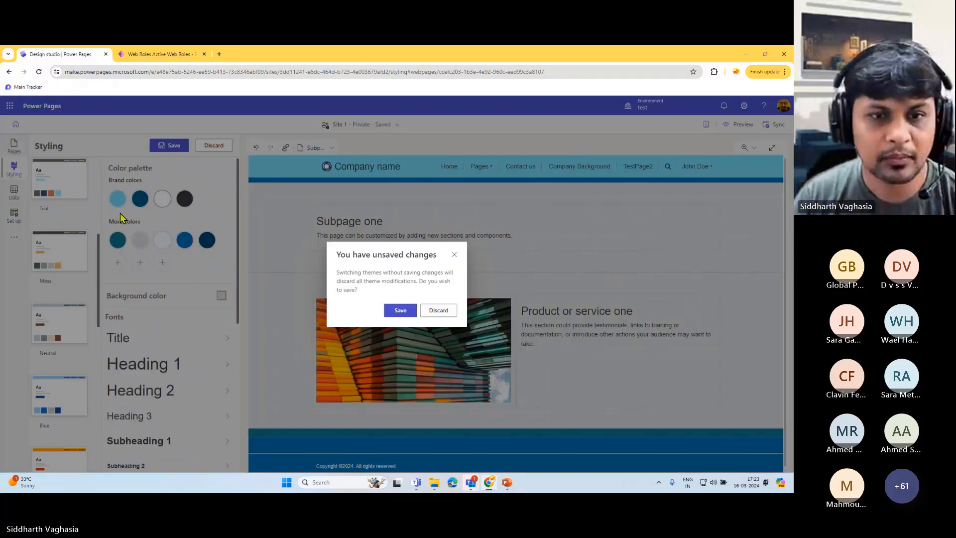
click(400, 309)
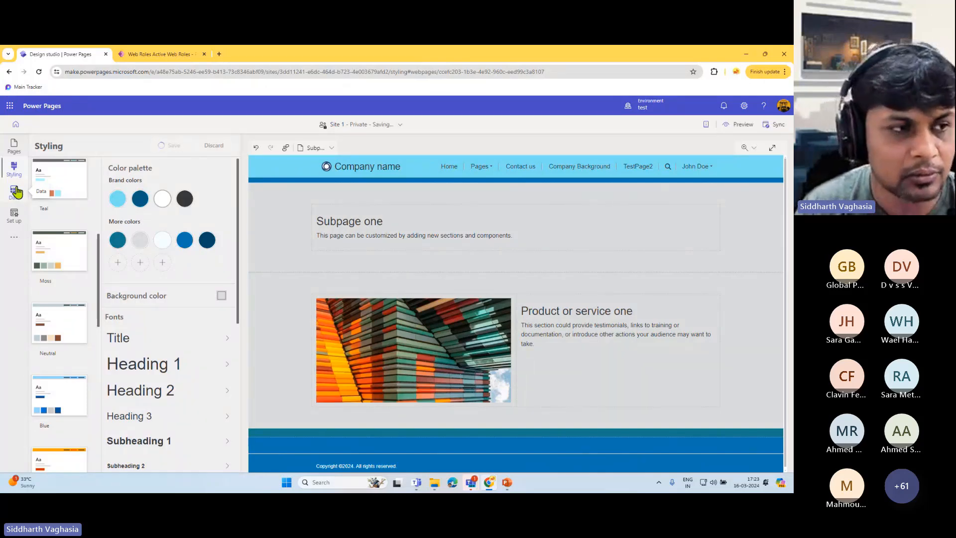
click(10, 222)
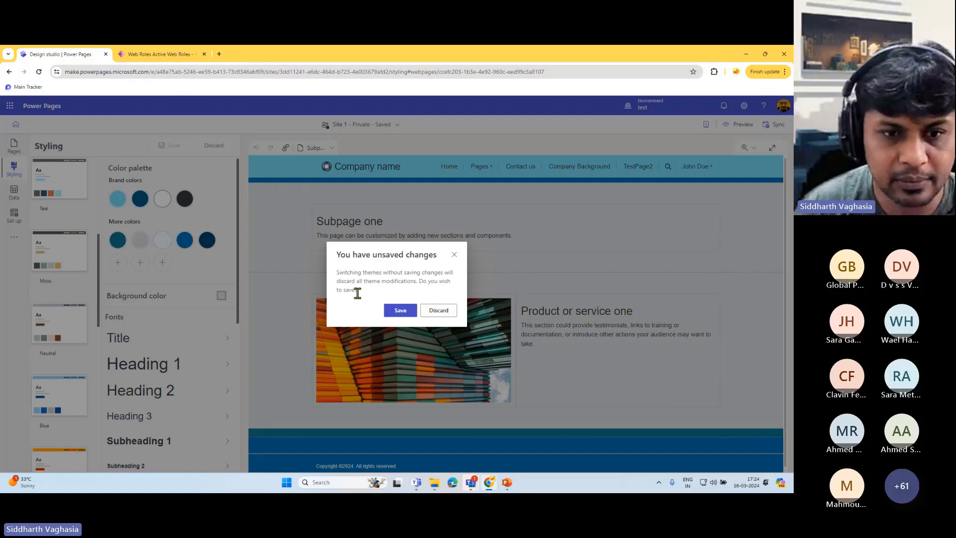
click(400, 310)
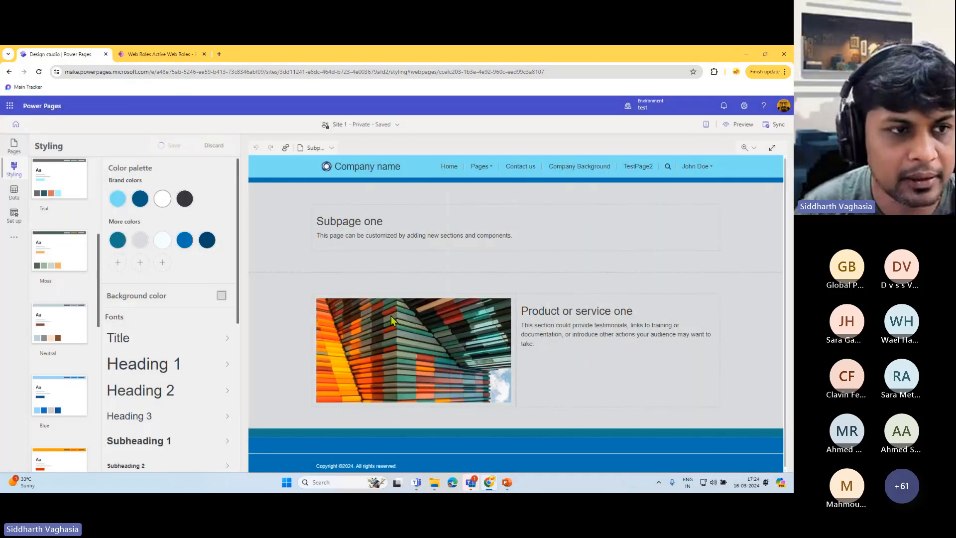
- Open Site 1's Set up area and highlight the security tests part of Site details
click(7, 216)
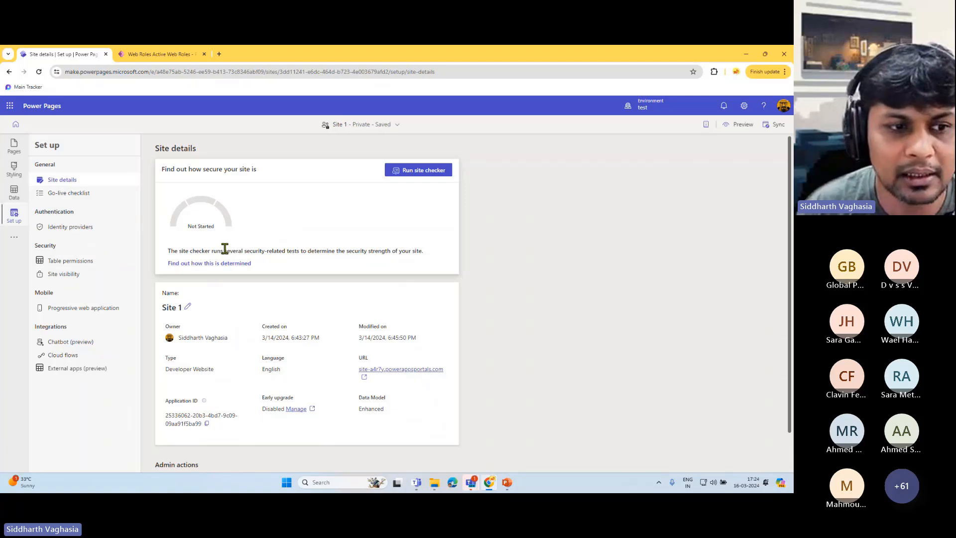
scroll(225, 250, down, 2)
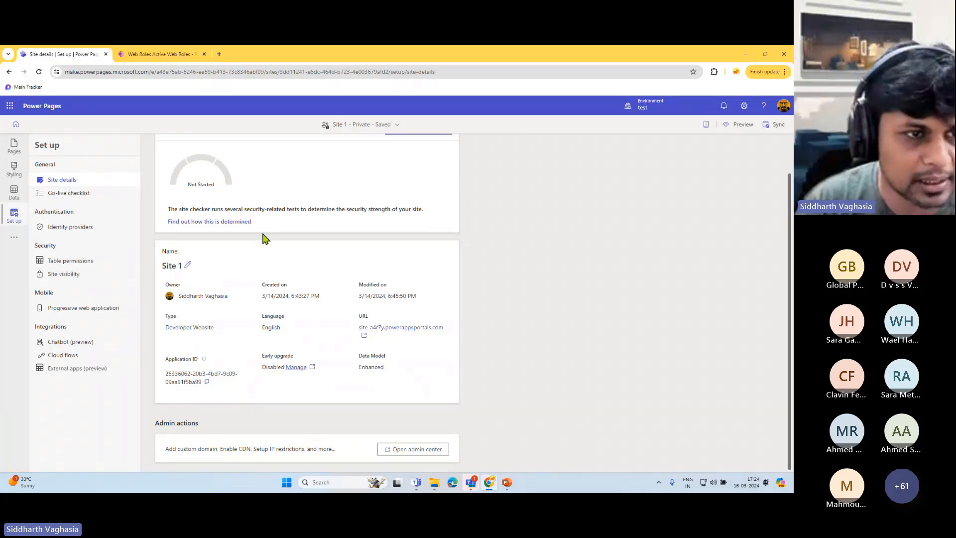
scroll(273, 290, up, 2)
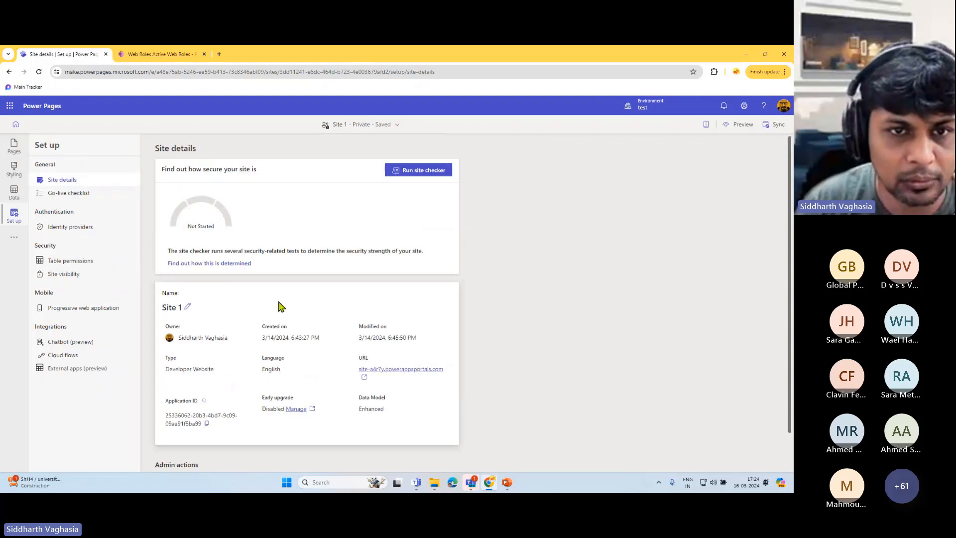
scroll(279, 309, down, 2)
scroll(281, 313, up, 2)
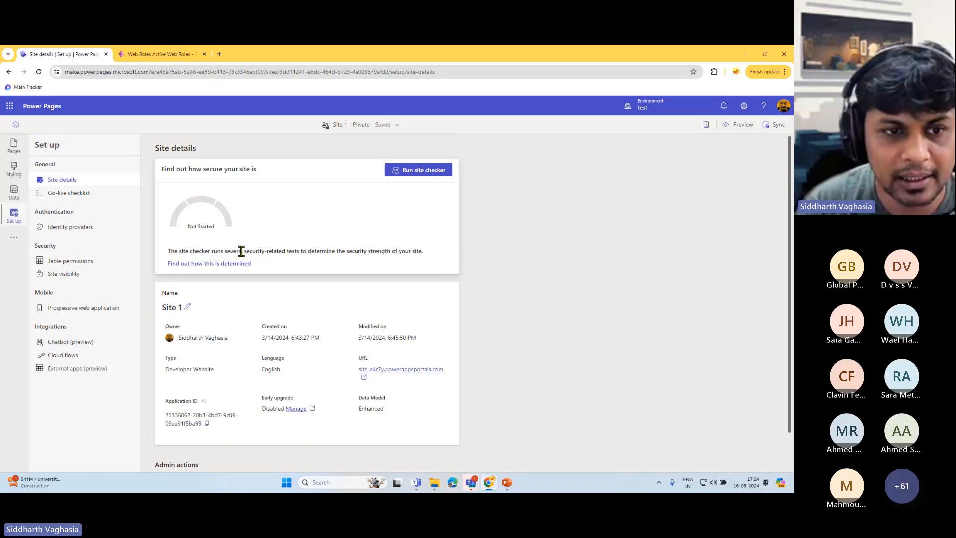
drag(241, 251, 331, 250)
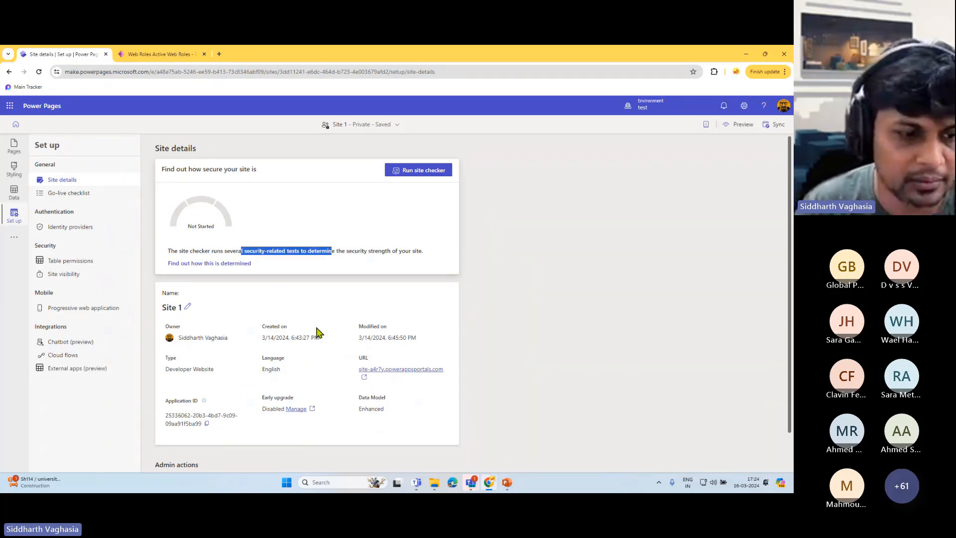
- Highlight the Admin actions card description, then clear the selection
scroll(314, 336, down, 1)
click(207, 450)
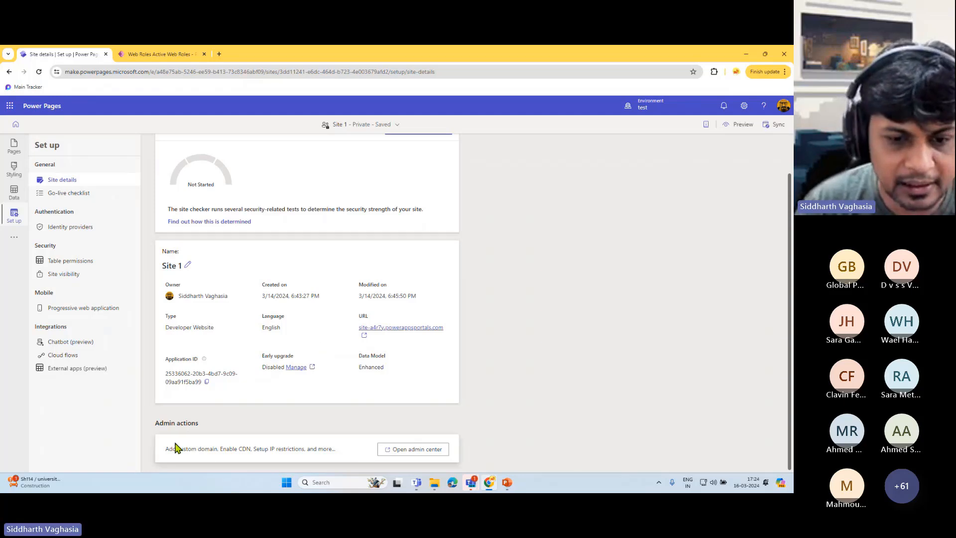
drag(172, 449, 405, 454)
click(193, 459)
drag(169, 449, 251, 456)
click(346, 452)
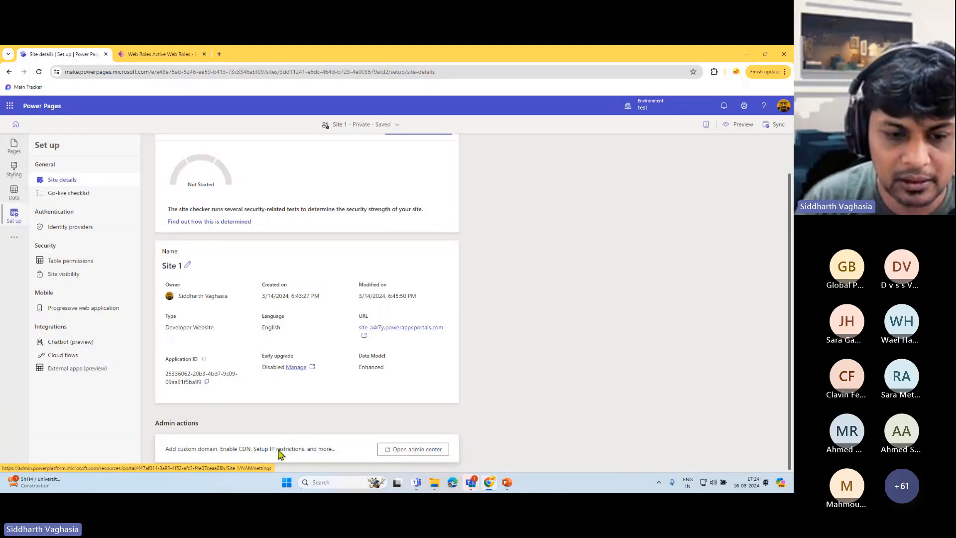
click(417, 450)
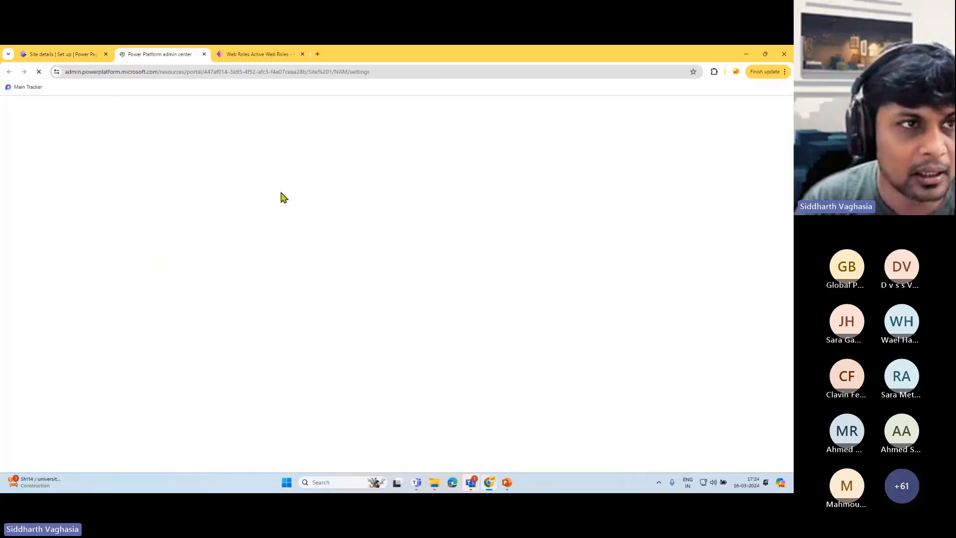
click(65, 57)
click(162, 56)
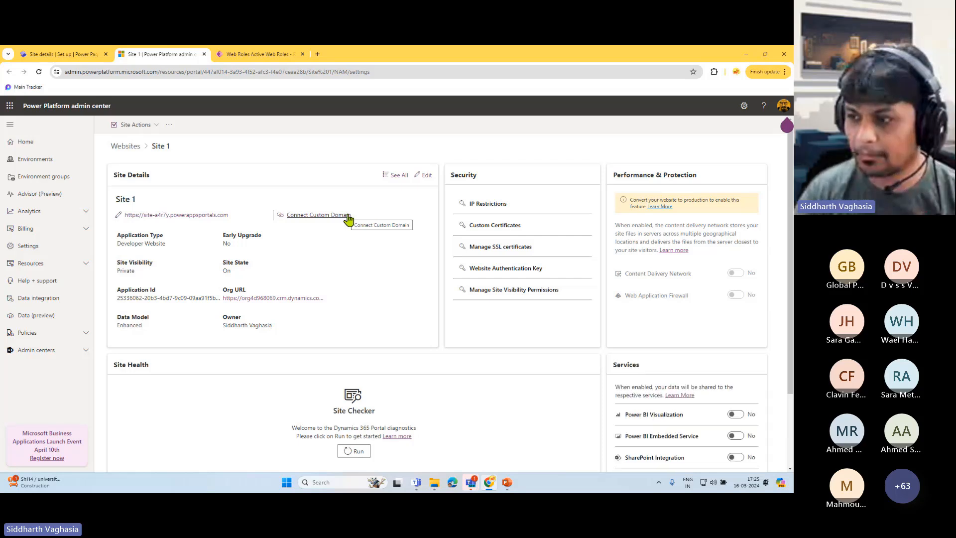
scroll(330, 262, down, 2)
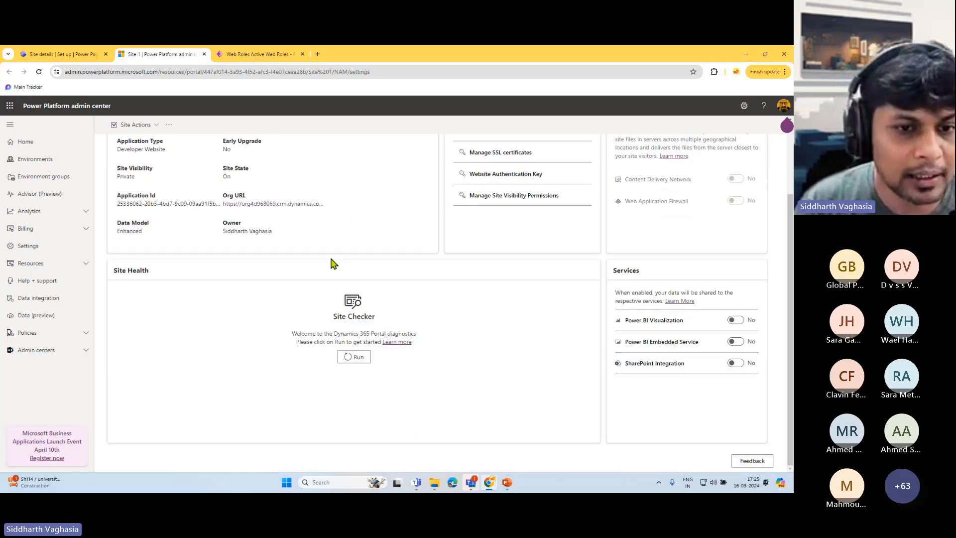
scroll(309, 249, up, 2)
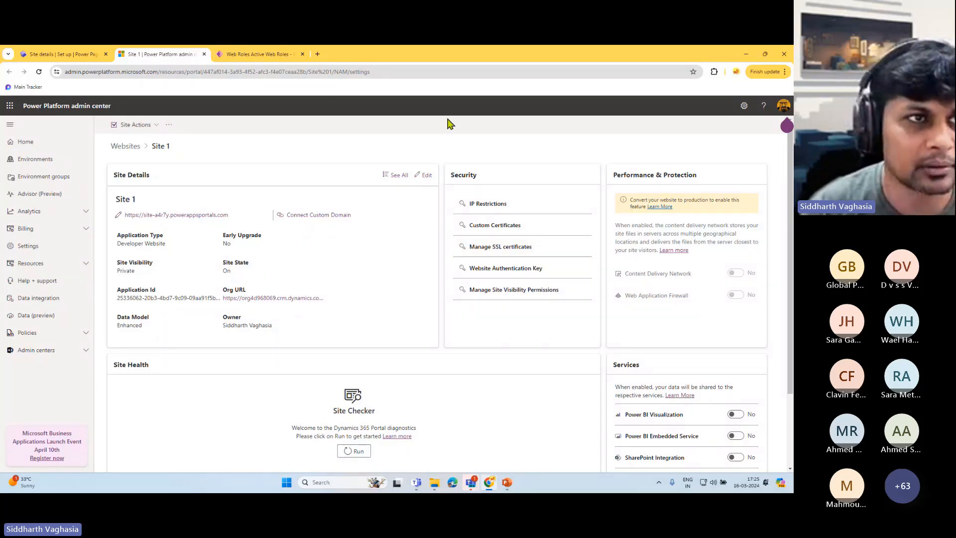
click(204, 54)
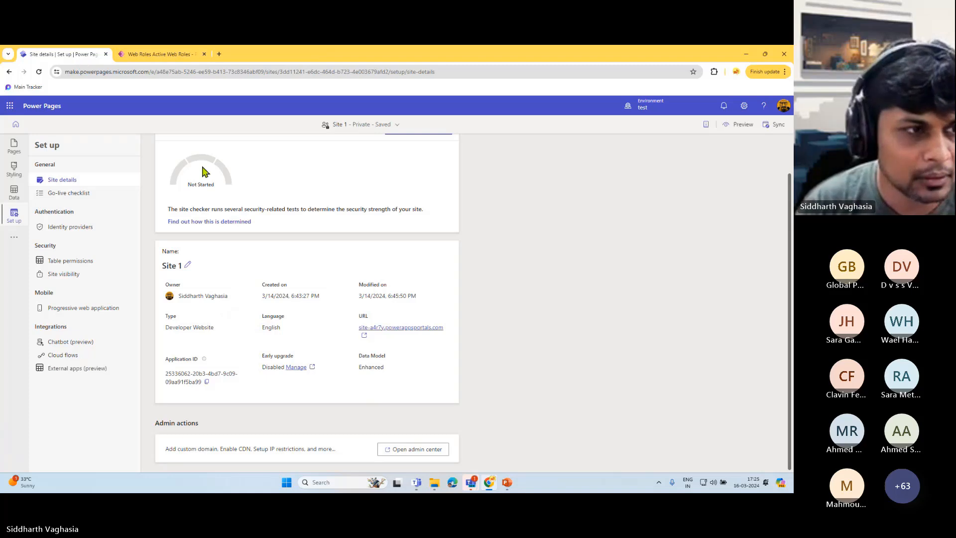
- Open the Go-live checklist and expand the licensing and trial-to-production steps
click(70, 194)
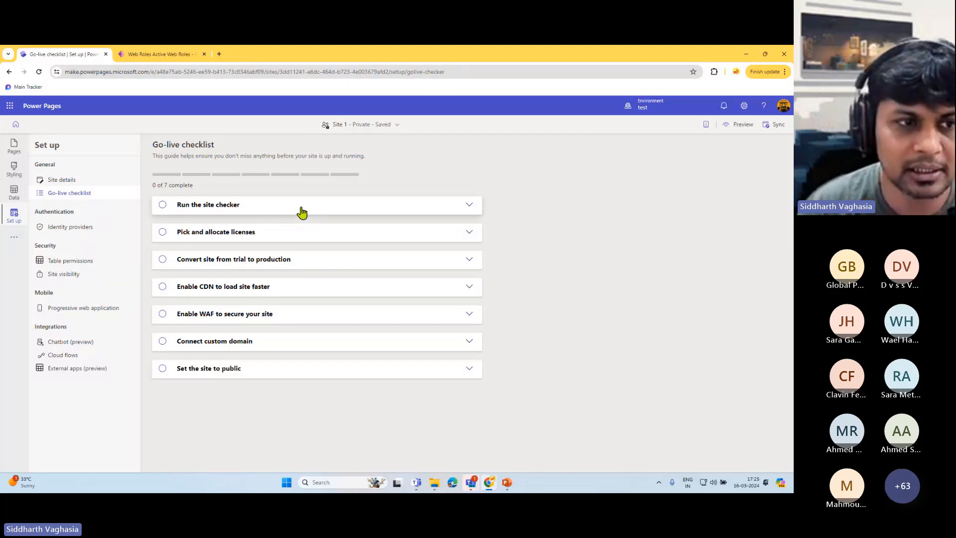
click(299, 213)
click(301, 214)
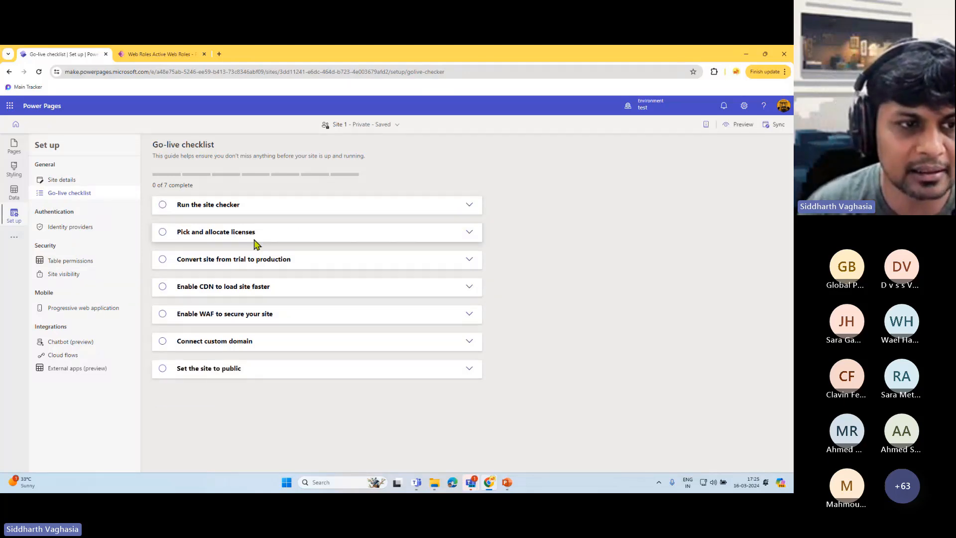
click(470, 232)
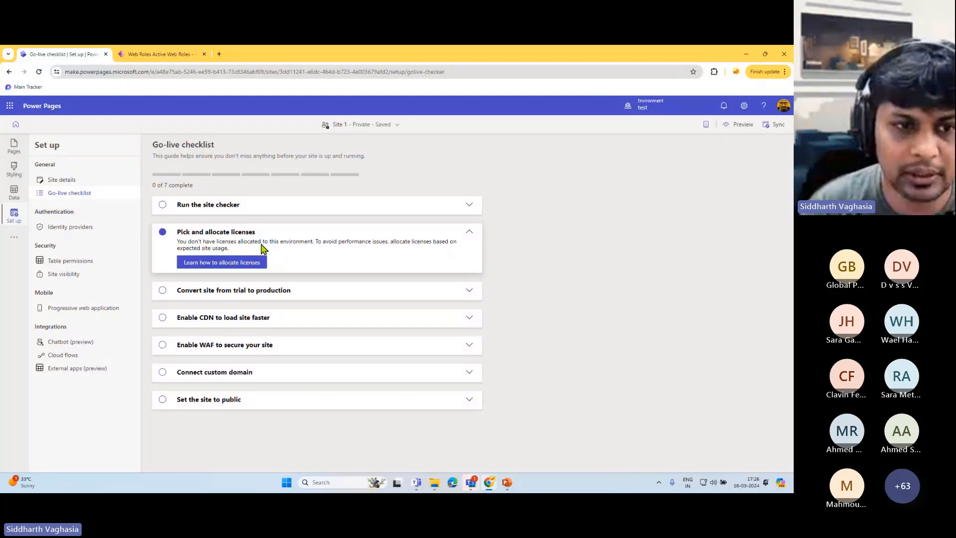
click(379, 294)
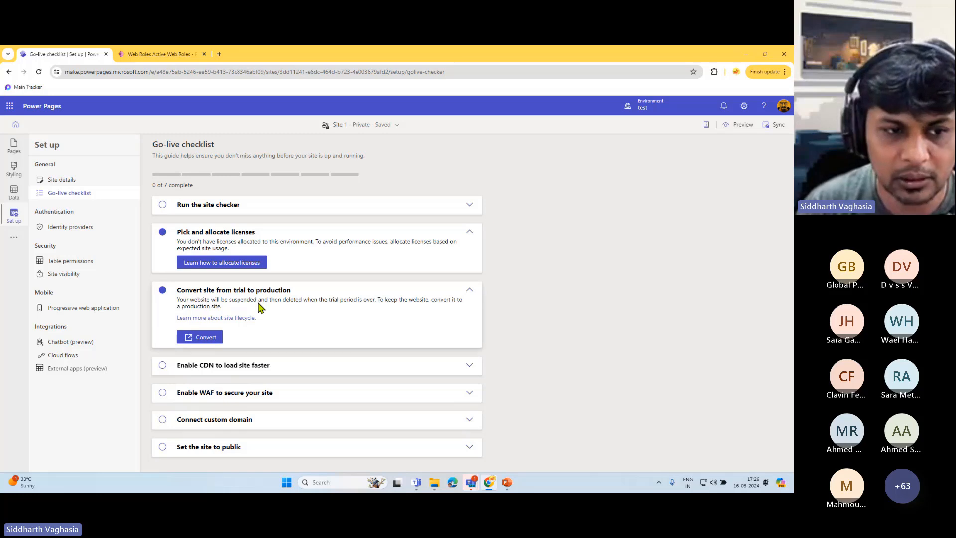
- Expand the CDN, WAF, custom domain and public-site steps, then open Identity providers
click(262, 366)
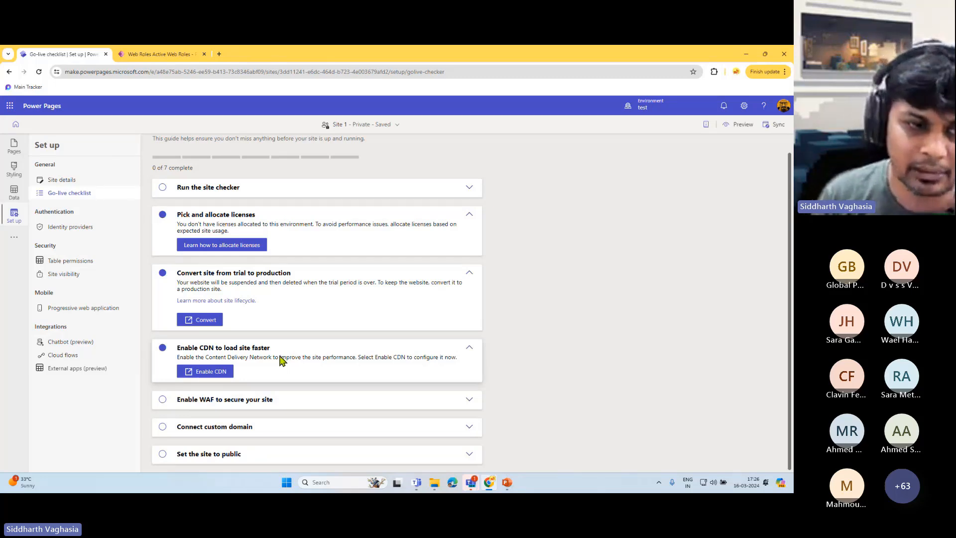
click(254, 400)
scroll(288, 380, down, 1)
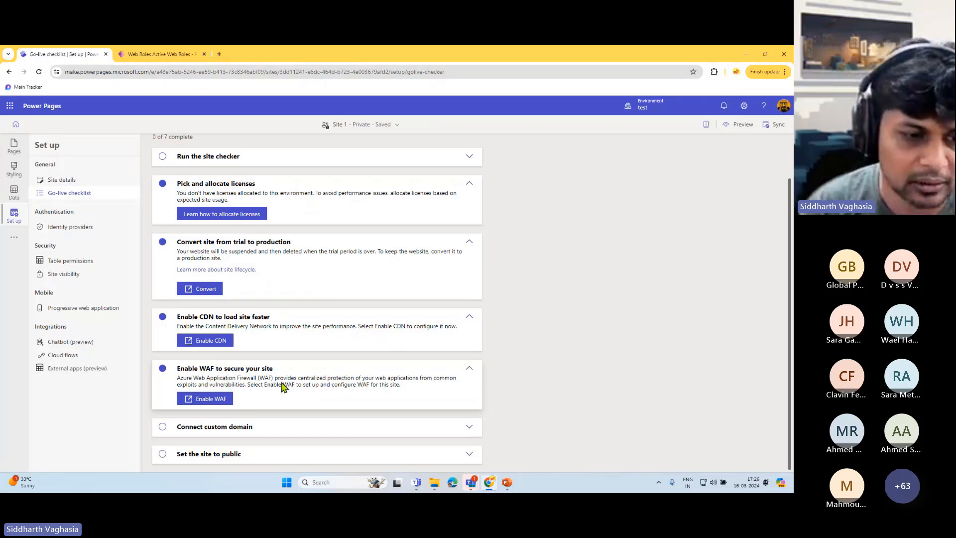
click(267, 427)
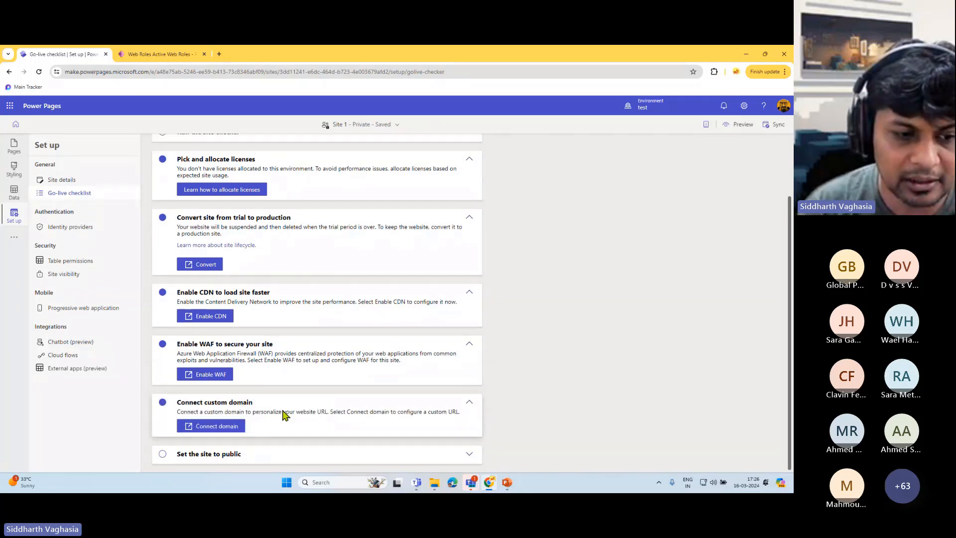
click(230, 454)
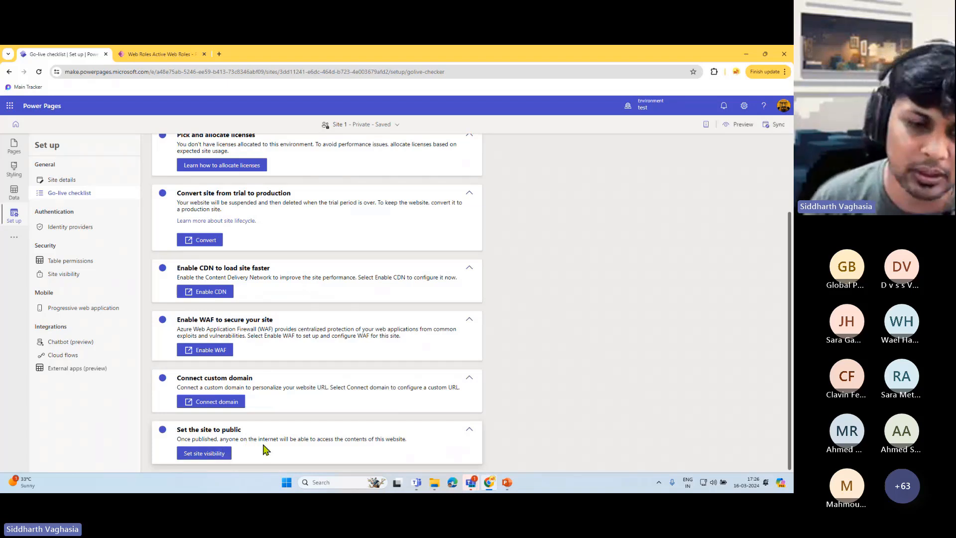
scroll(284, 297, up, 3)
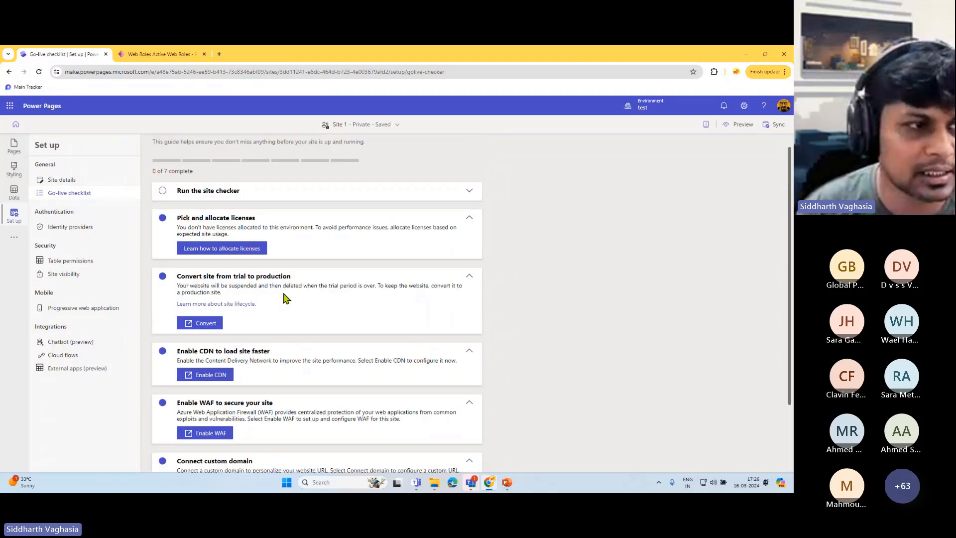
click(79, 227)
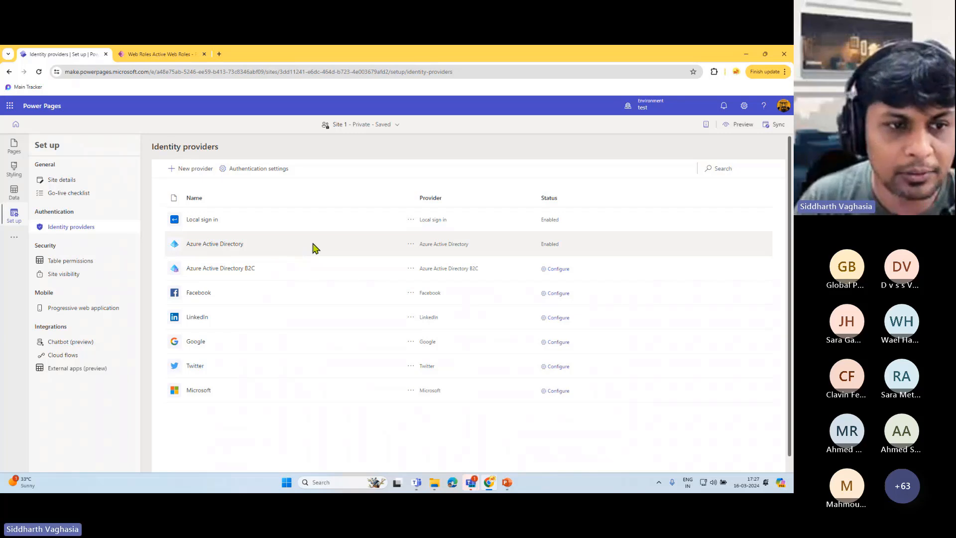
drag(197, 243, 256, 249)
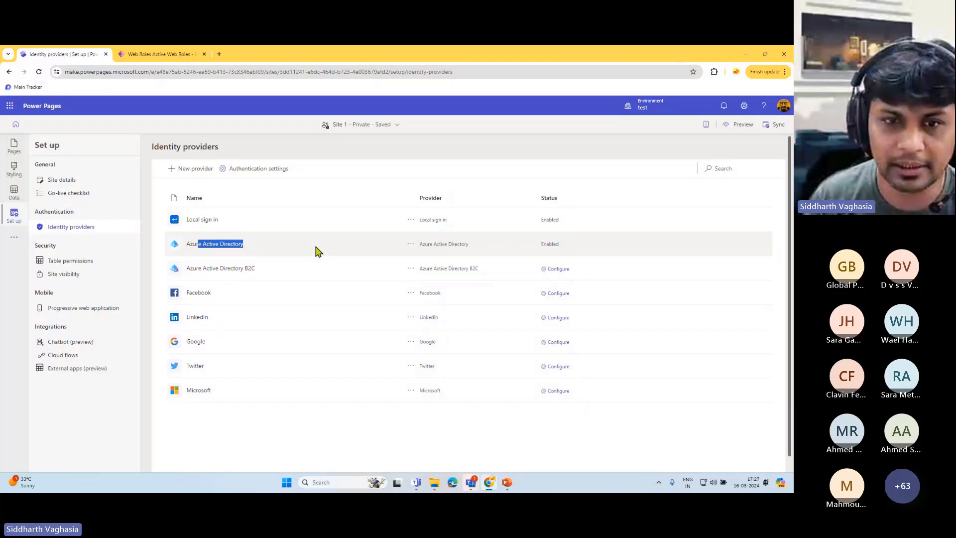
drag(227, 268, 502, 167)
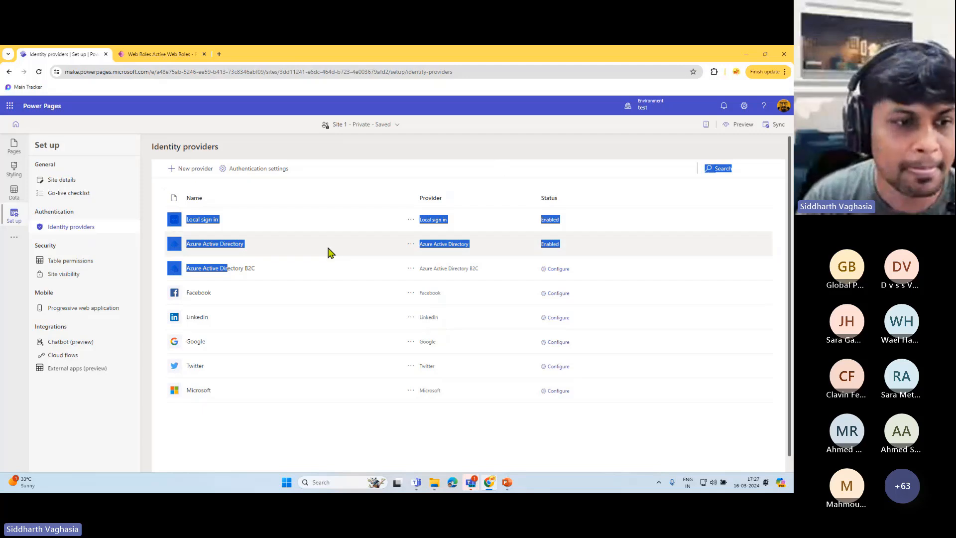
click(251, 321)
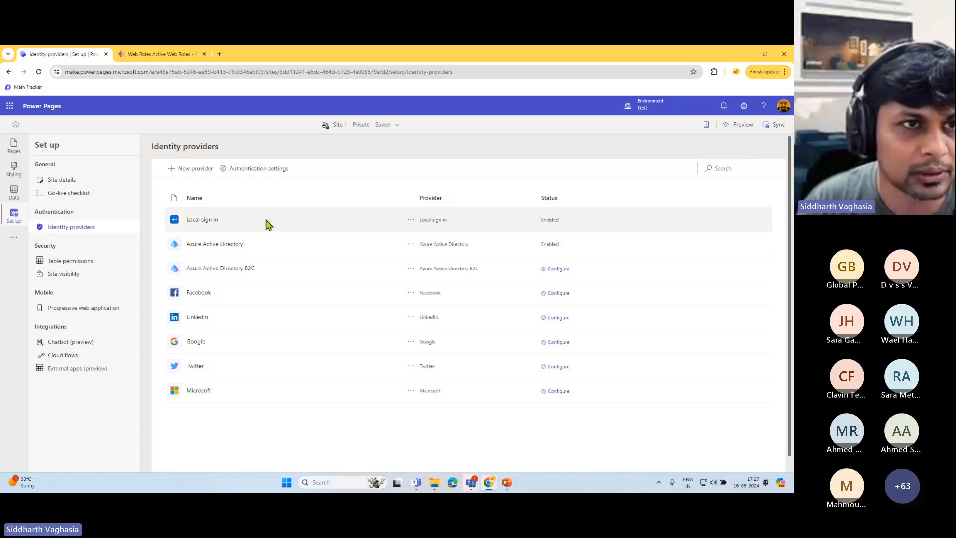
- Preview Subpage 1 on desktop in a new tab and highlight its /page/subpage-1/ address path
click(14, 149)
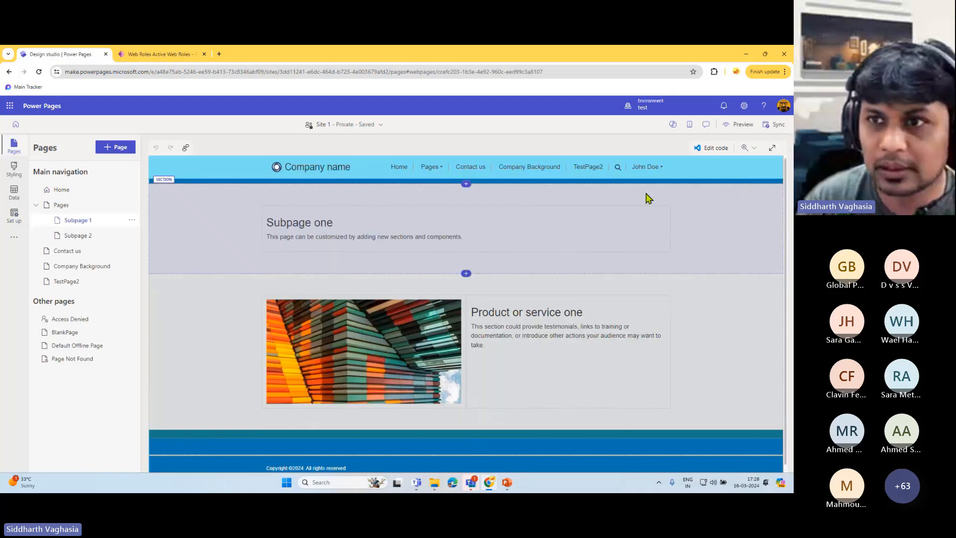
click(739, 124)
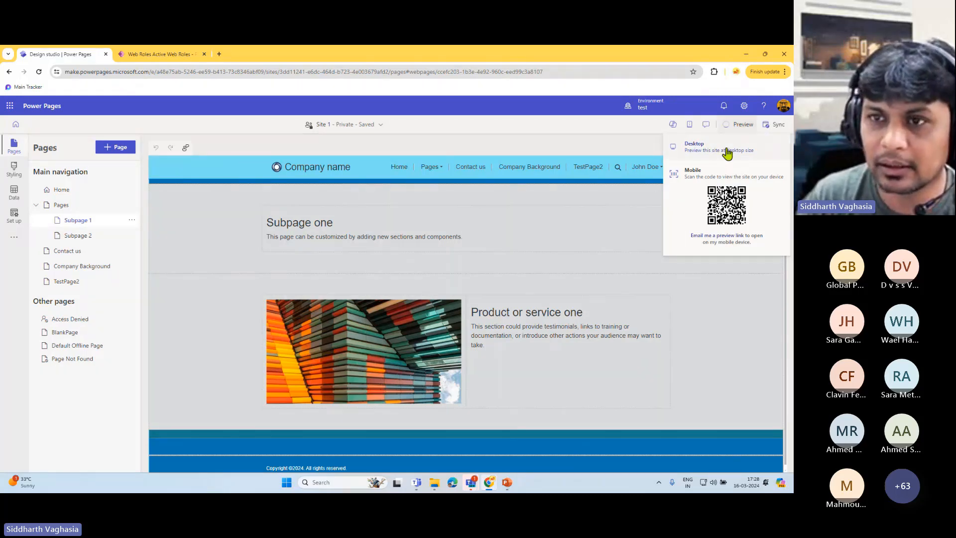
click(726, 148)
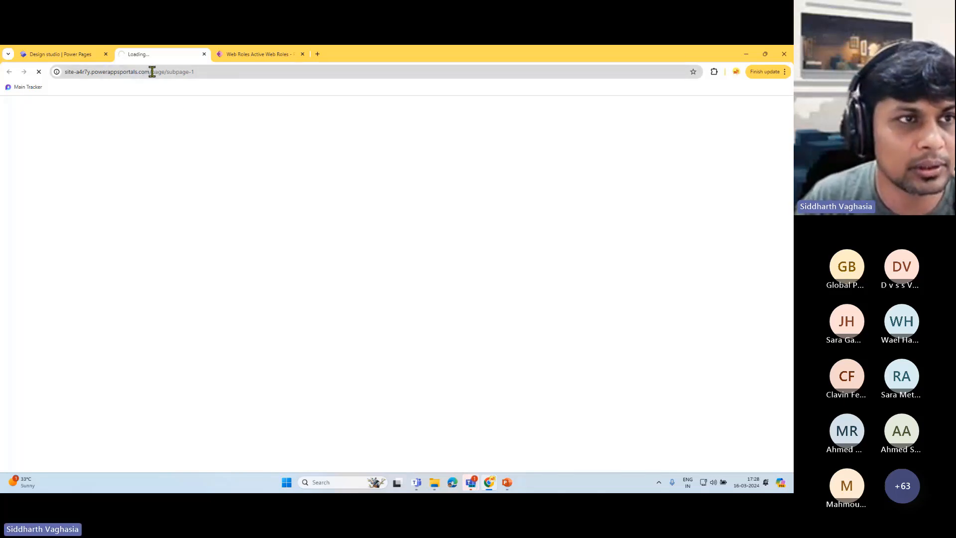
drag(151, 70, 269, 76)
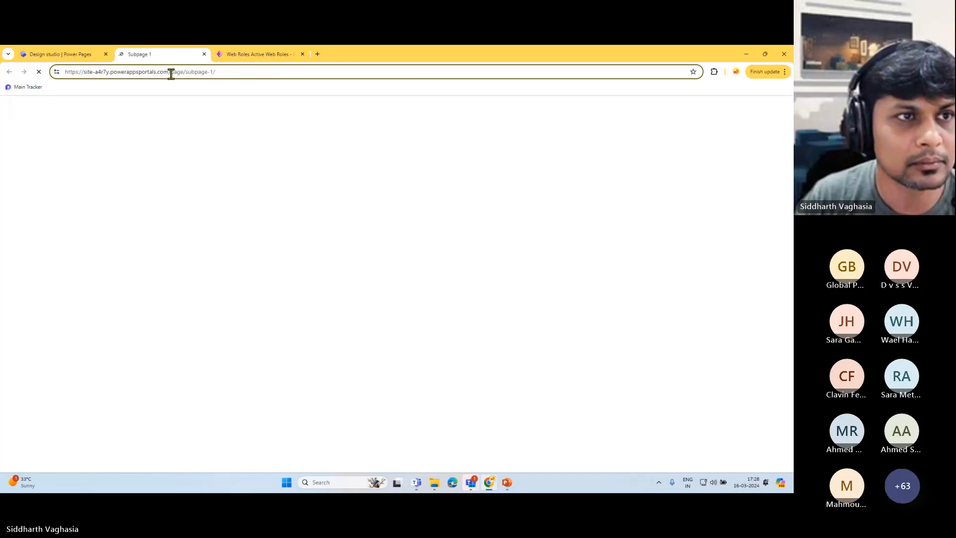
drag(170, 73, 246, 74)
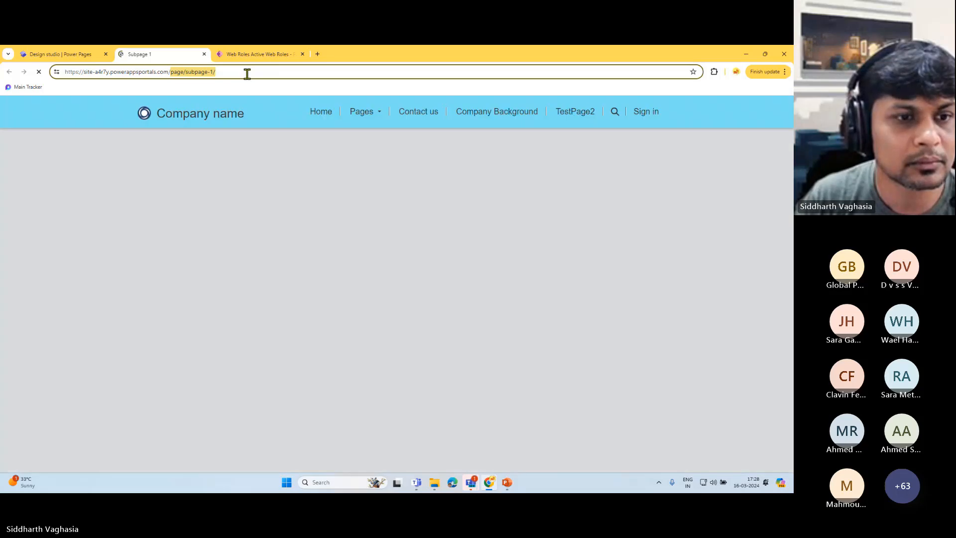
- Re-highlight the /page/subpage-1/ path in the address and scroll the preview page
click(160, 72)
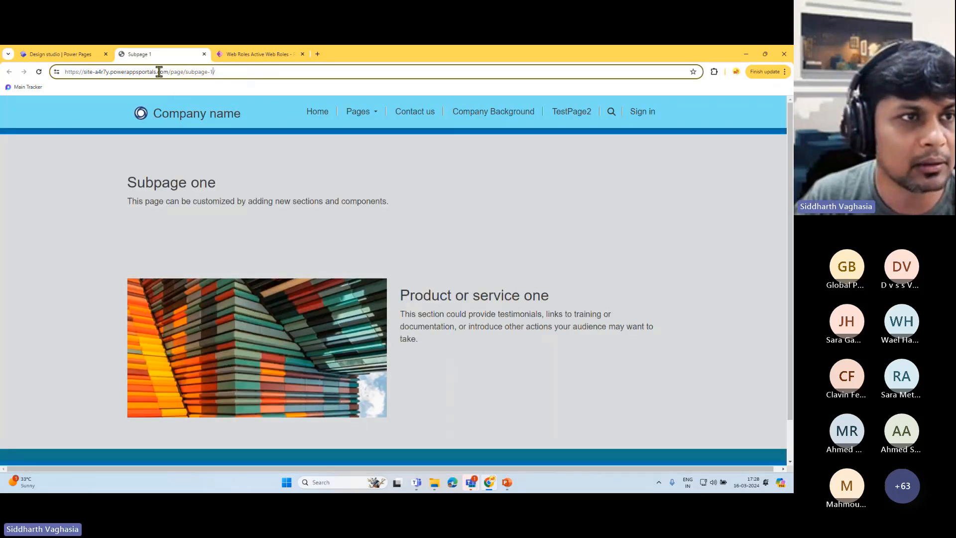
drag(168, 72, 251, 73)
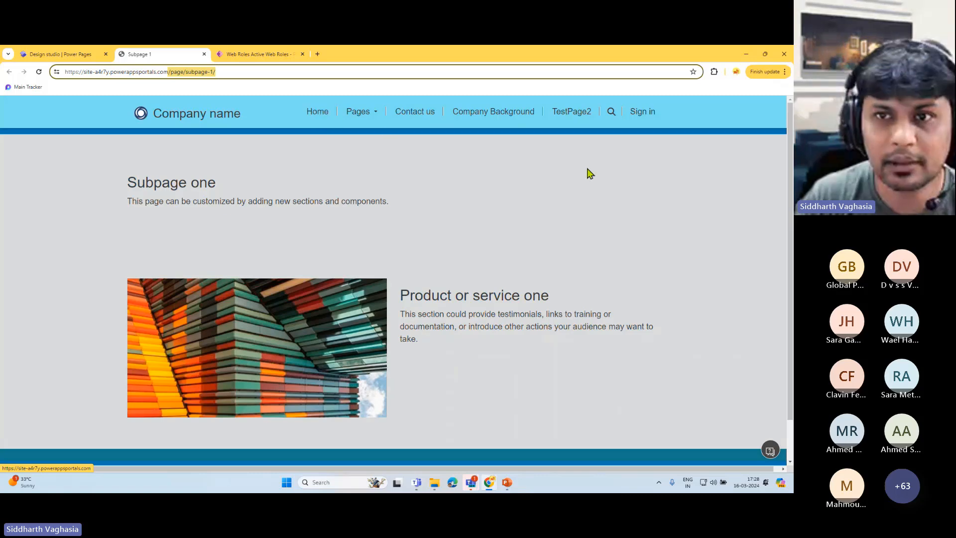
scroll(427, 280, down, 2)
scroll(432, 281, up, 1)
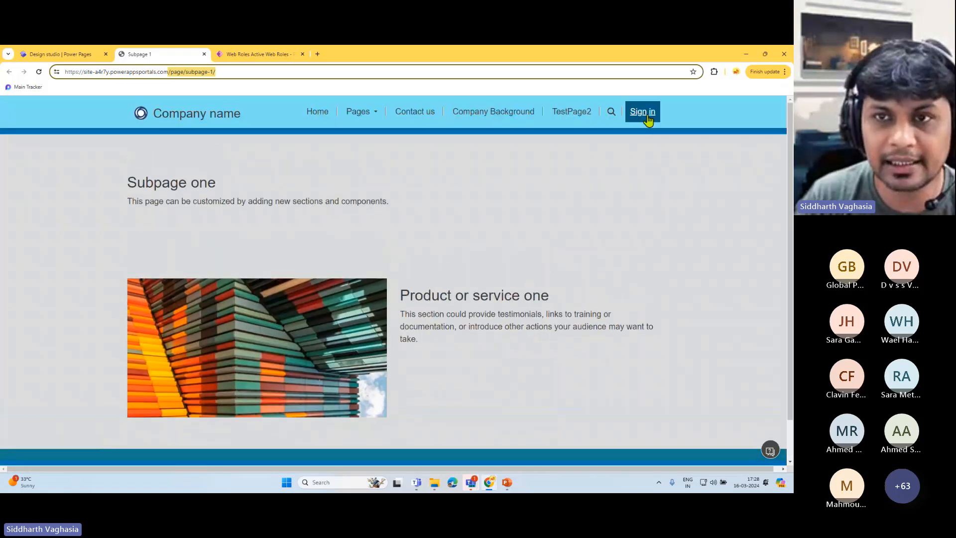
- Go to the site's sign-in page and sign in with the Azure AD external account
click(645, 118)
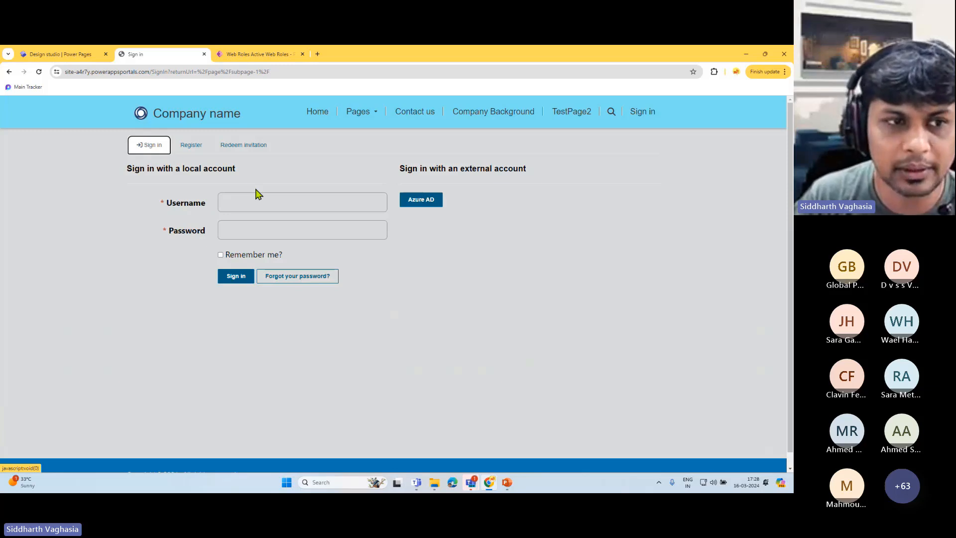
click(243, 199)
click(234, 233)
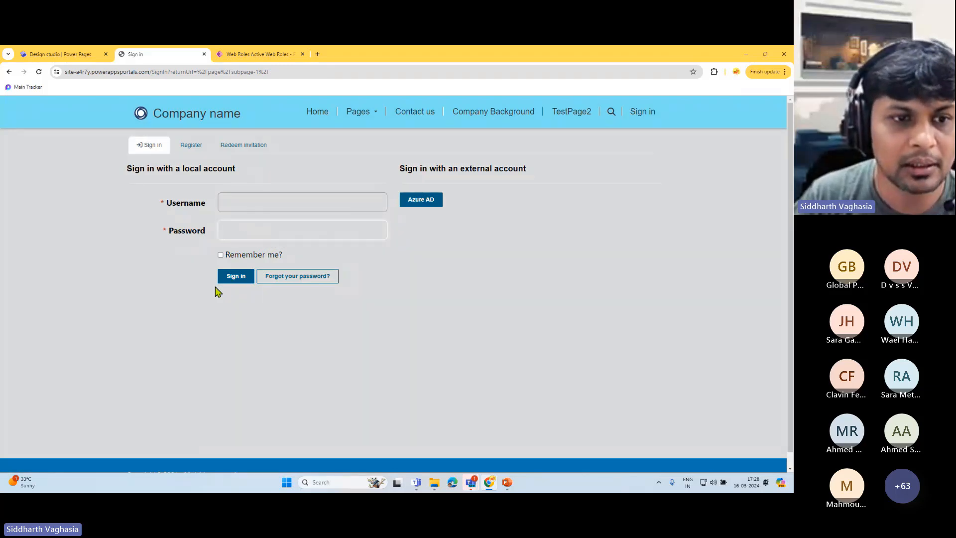
click(428, 248)
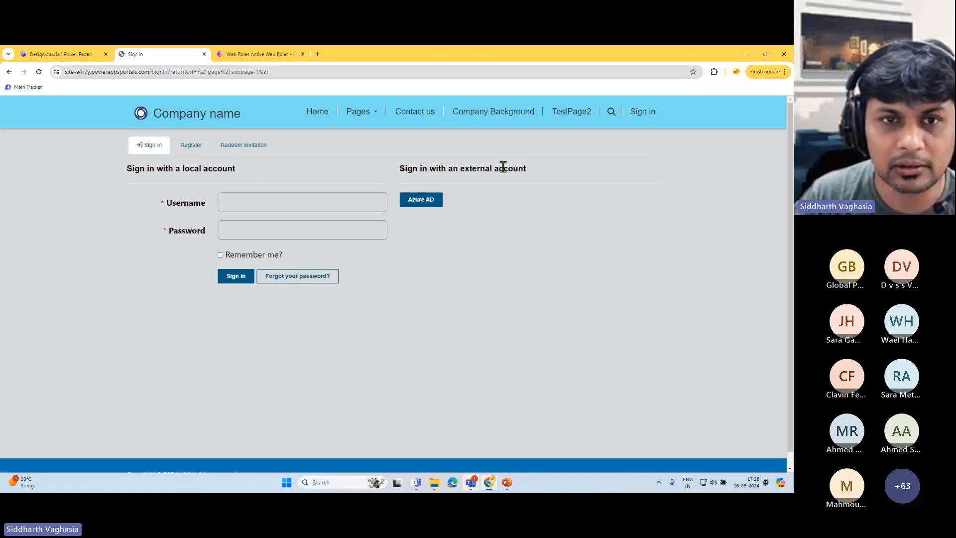
drag(405, 168, 525, 171)
click(421, 169)
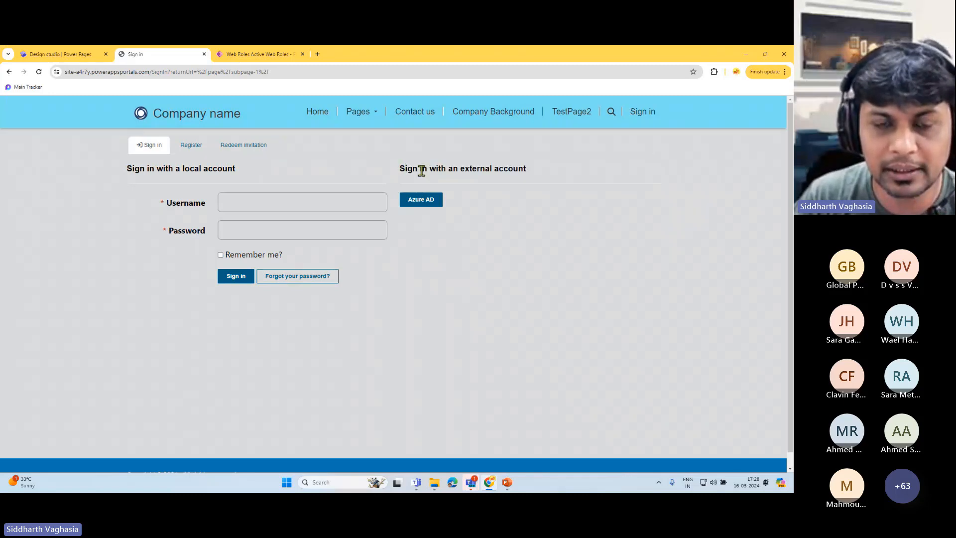
drag(407, 168, 400, 168)
click(420, 201)
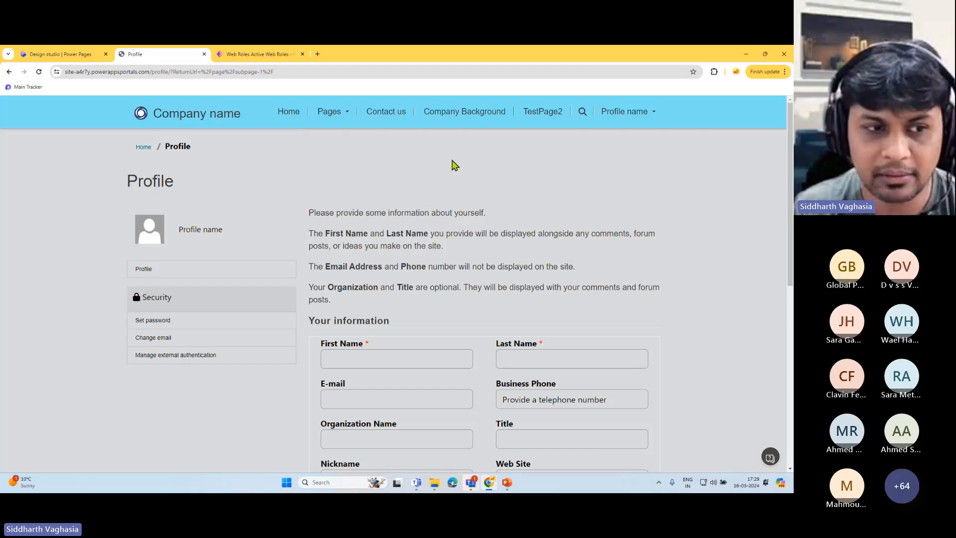
- Scroll through the empty Profile page on the live site
scroll(421, 222, down, 4)
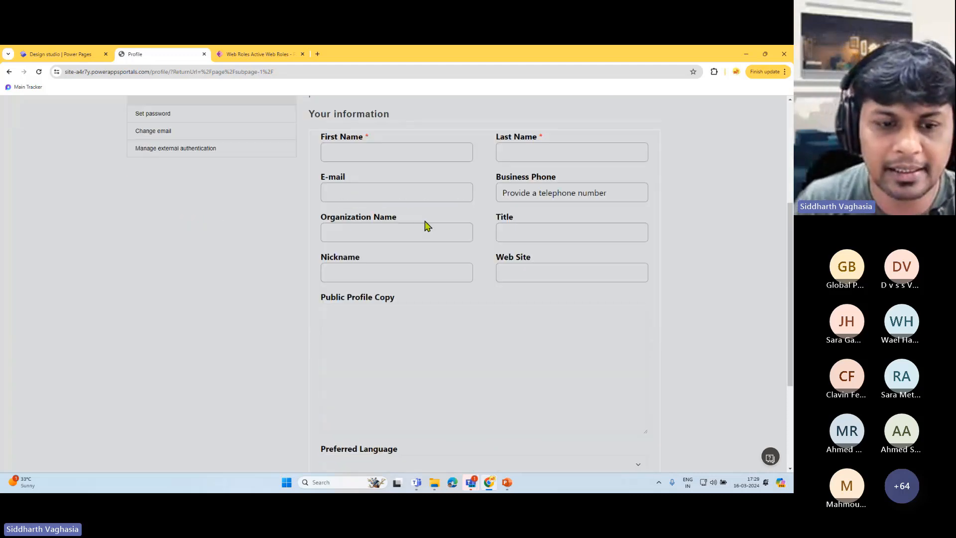
scroll(425, 224, up, 3)
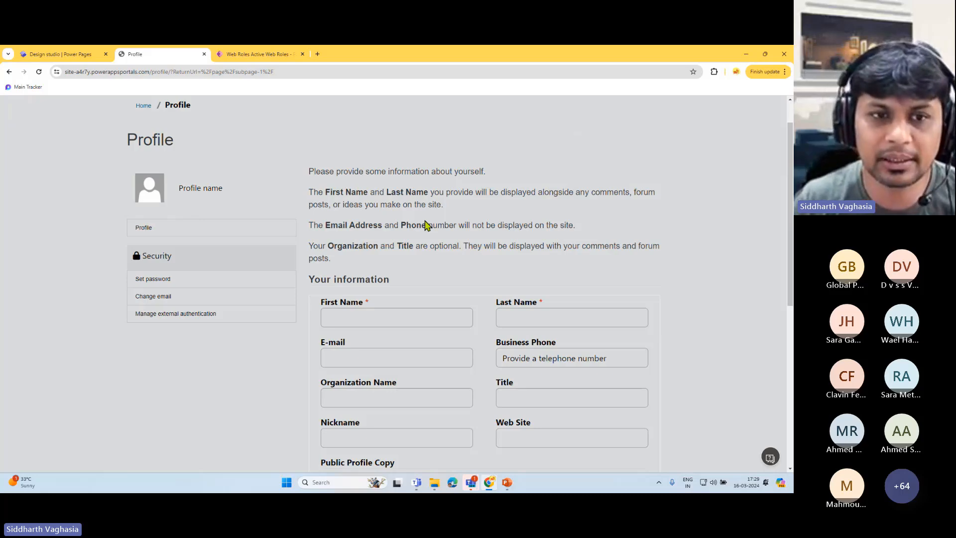
scroll(425, 224, down, 3)
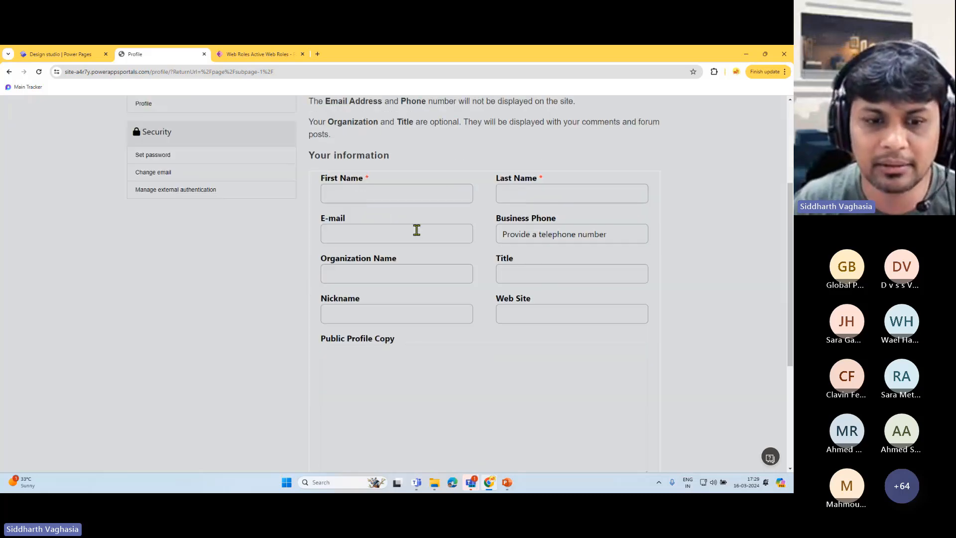
scroll(426, 249, down, 3)
scroll(420, 267, up, 6)
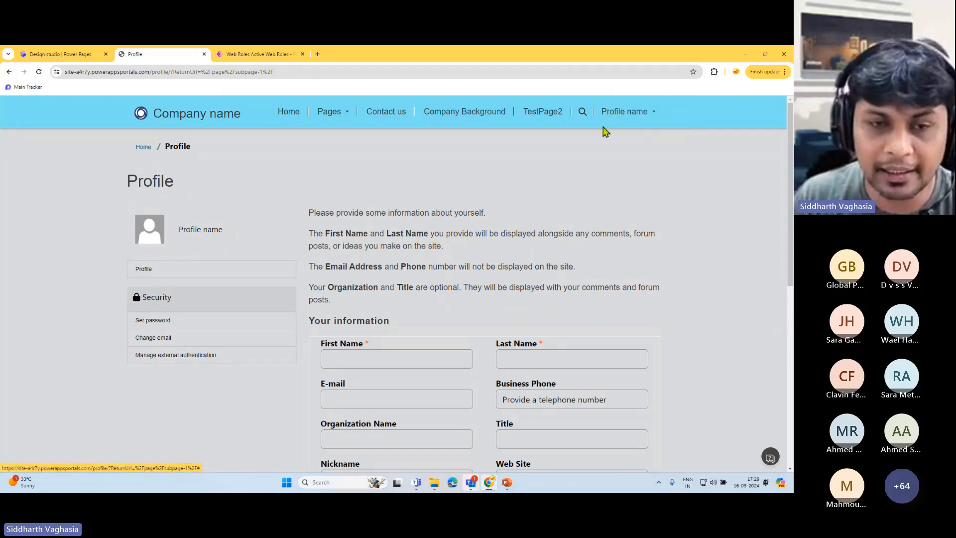
scroll(377, 298, down, 2)
- Try the First Name and Last Name fields, then return to the design studio tab
click(374, 236)
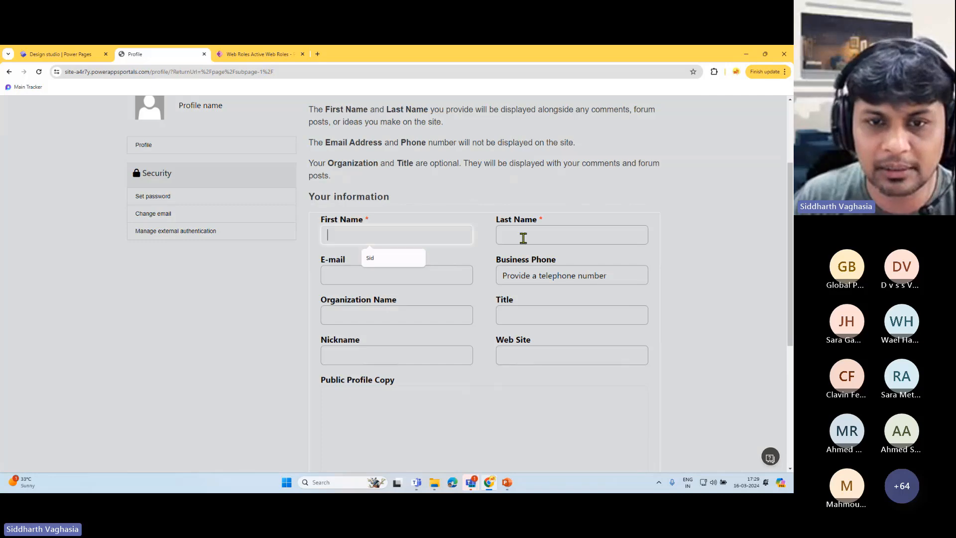
click(523, 237)
scroll(423, 333, down, 4)
scroll(420, 353, up, 6)
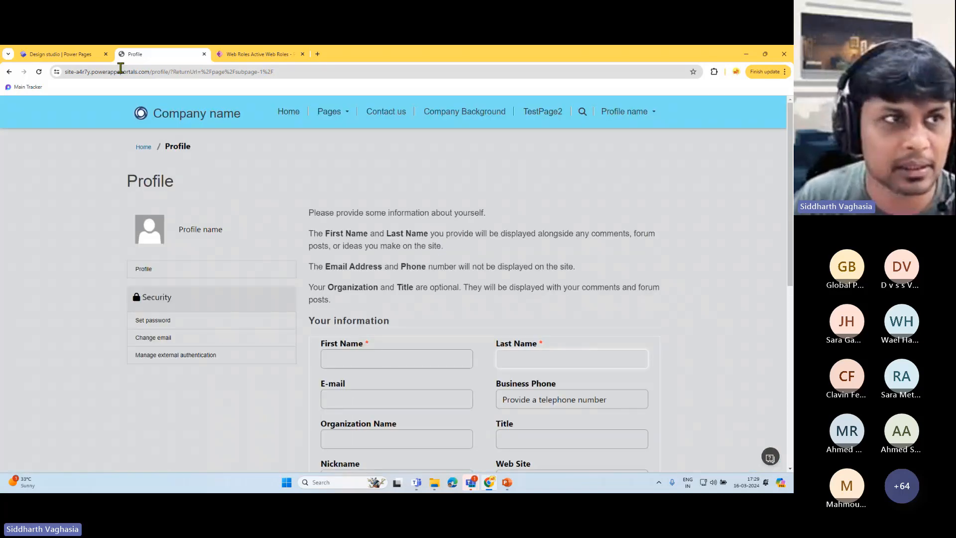
click(67, 53)
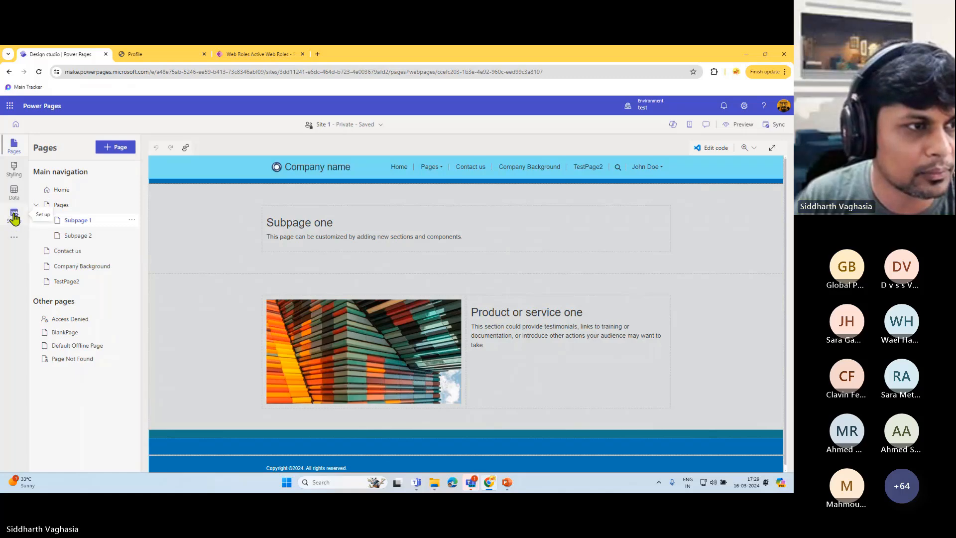
- Open the Data workspace and browse the environment list and the other tables
click(14, 191)
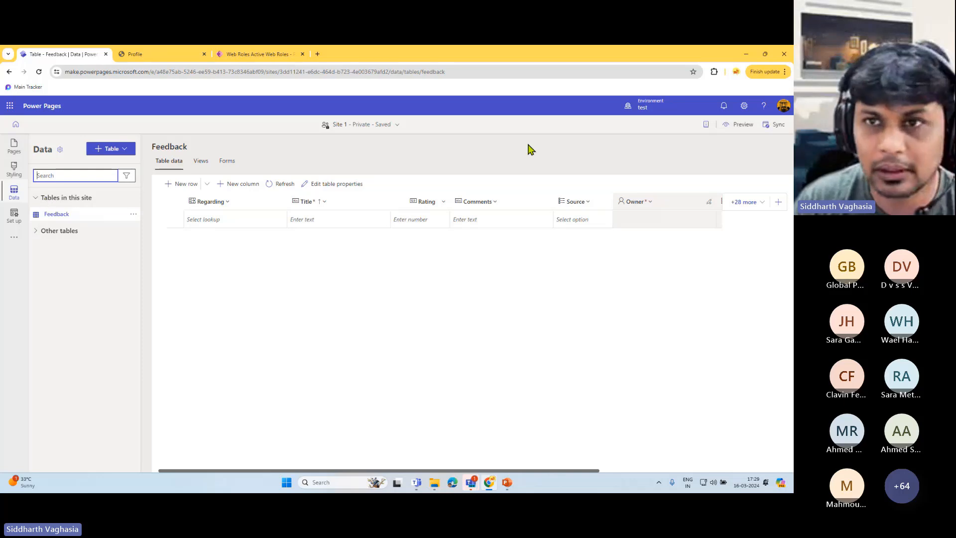
click(645, 107)
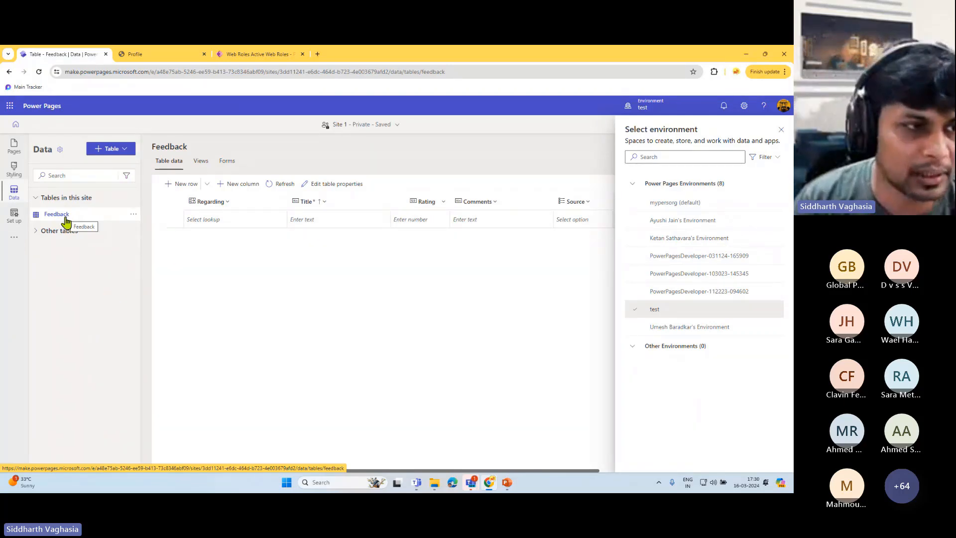
click(38, 233)
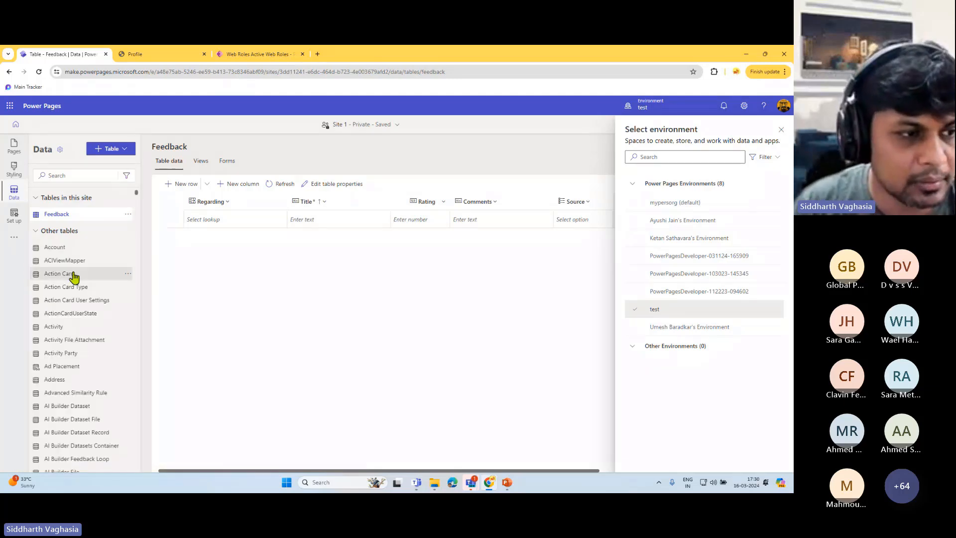
scroll(72, 328, down, 15)
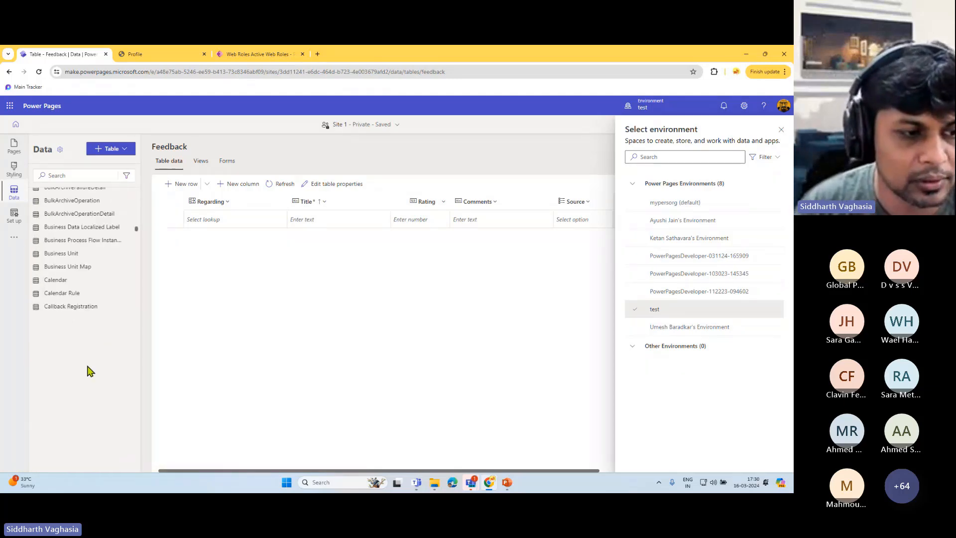
scroll(88, 368, down, 6)
scroll(87, 324, down, 15)
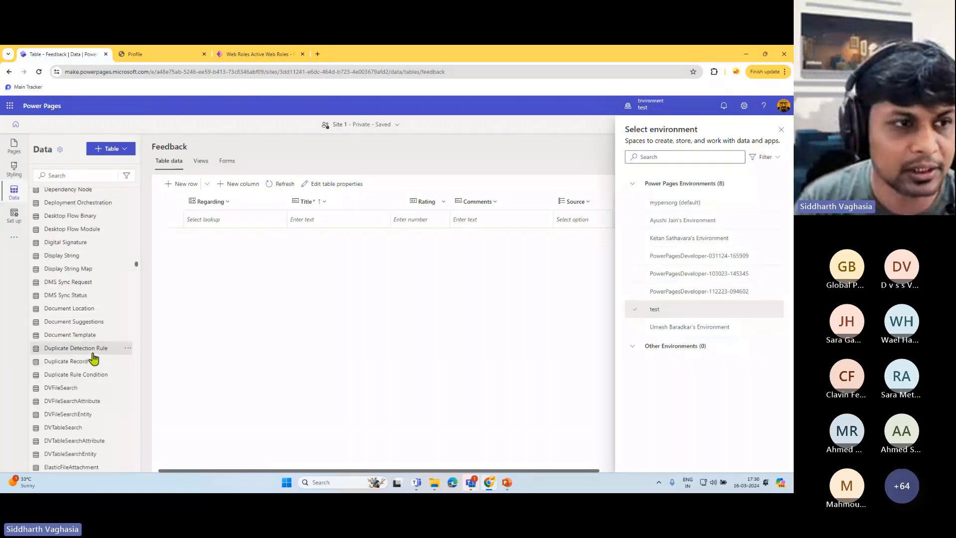
scroll(93, 354, up, 20)
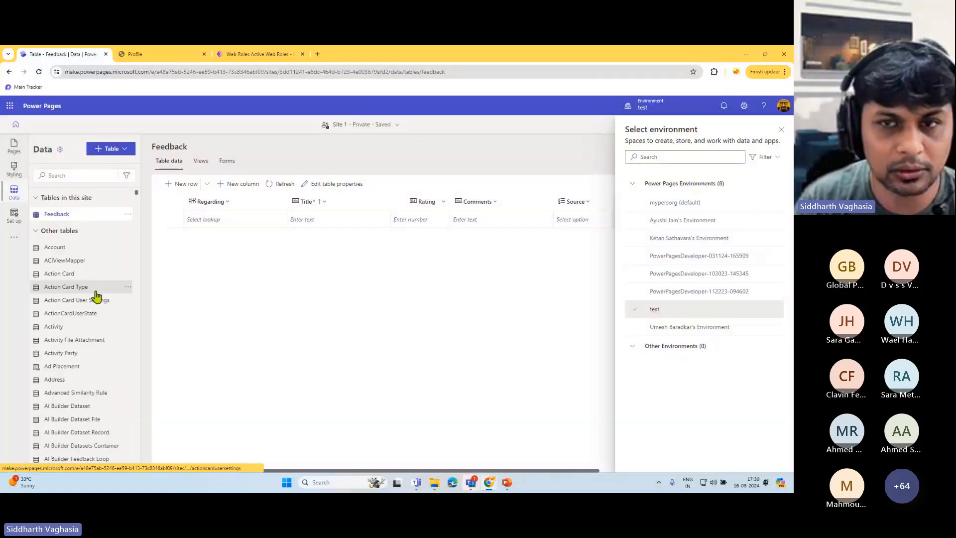
click(781, 129)
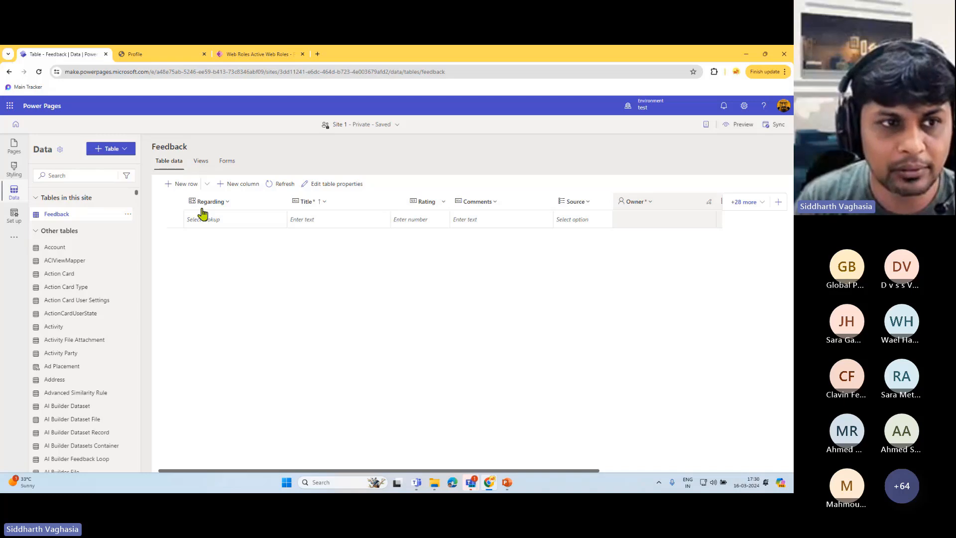
- Click through the Feedback table's blank new row cells under Regarding, Title, Rating and Comments
click(236, 223)
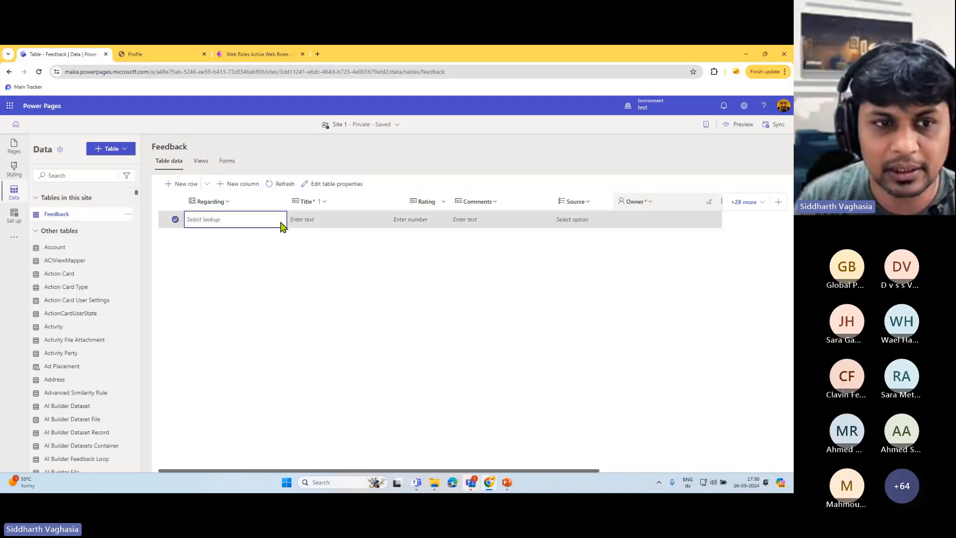
click(343, 223)
click(442, 224)
click(494, 224)
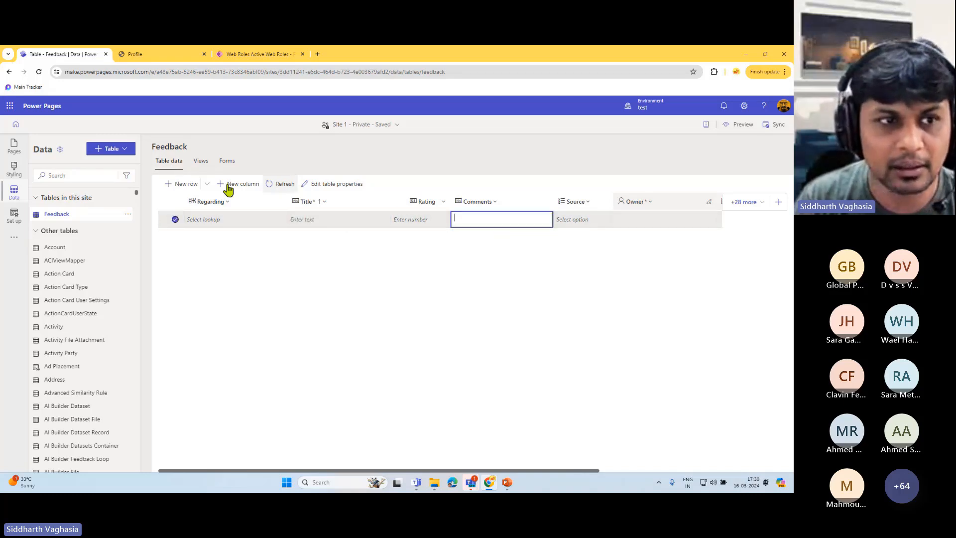
- Look over the Feedback table's Views and Forms tabs, then go back to Pages
click(200, 162)
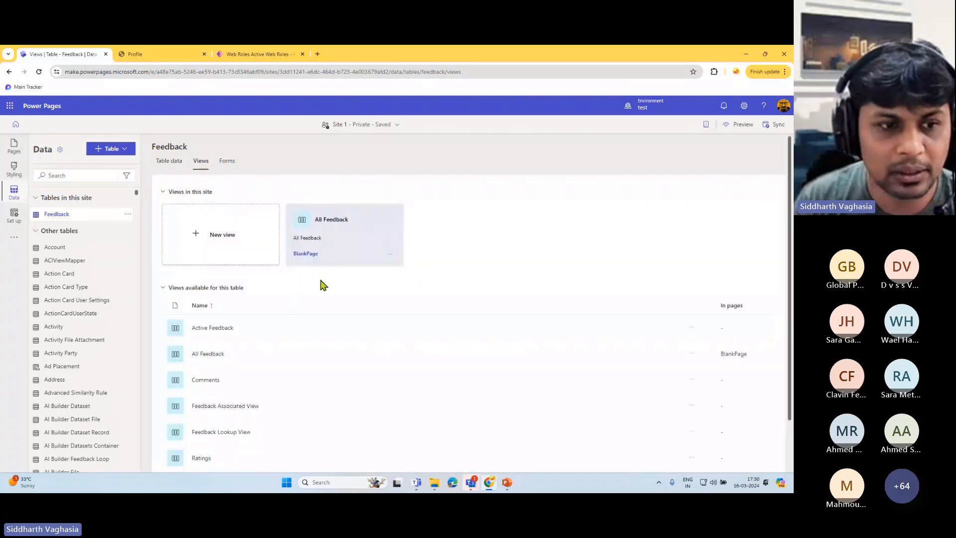
scroll(284, 363, down, 2)
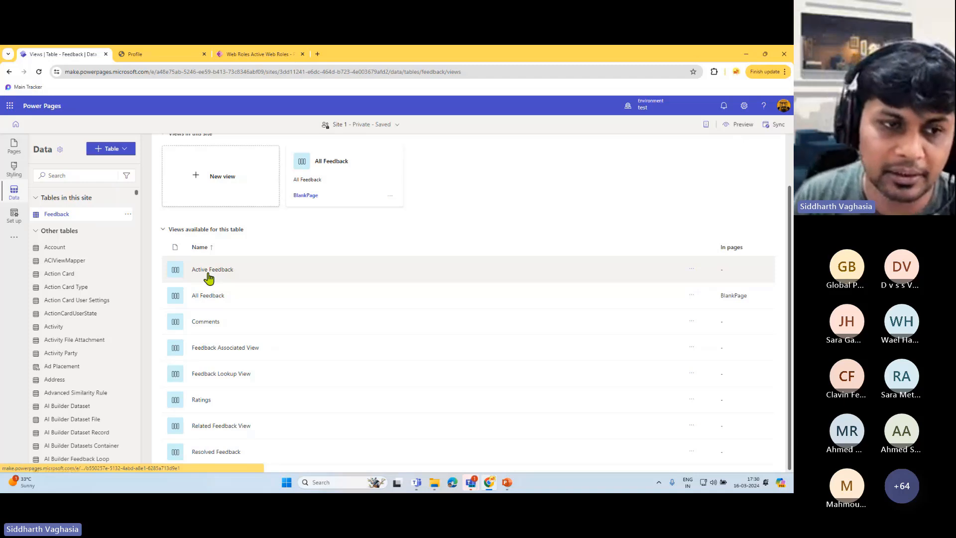
scroll(254, 275, up, 2)
click(228, 162)
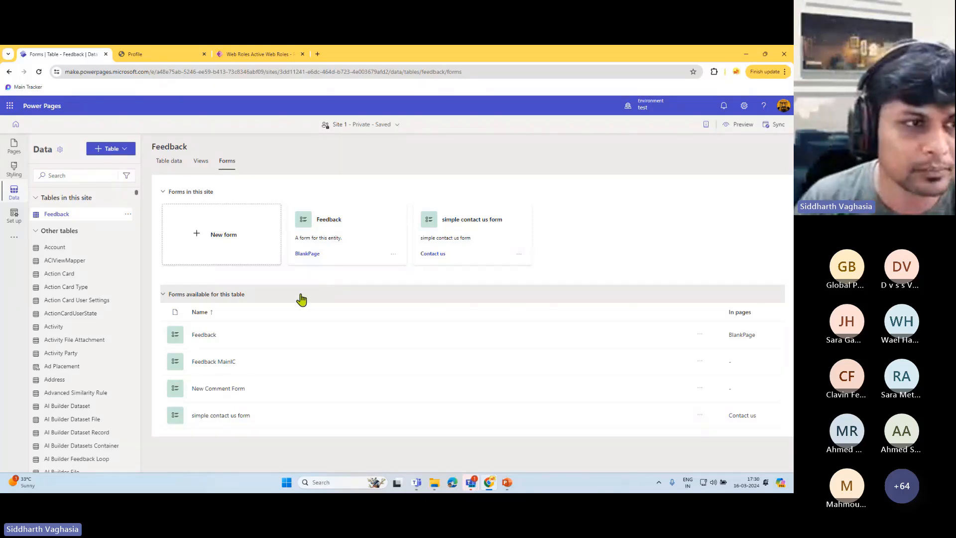
click(15, 149)
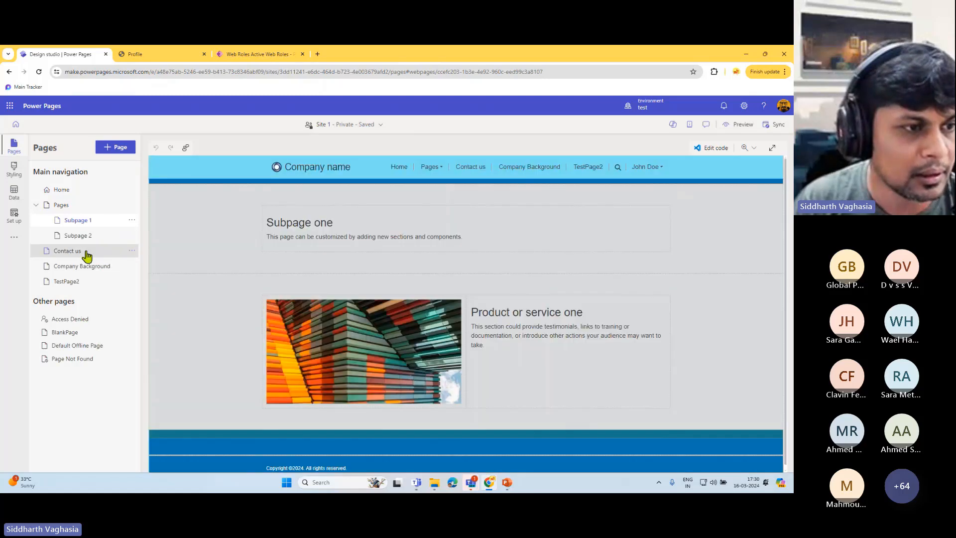
- Open the Contact us page in the editor and select its Fill in your details form
click(80, 255)
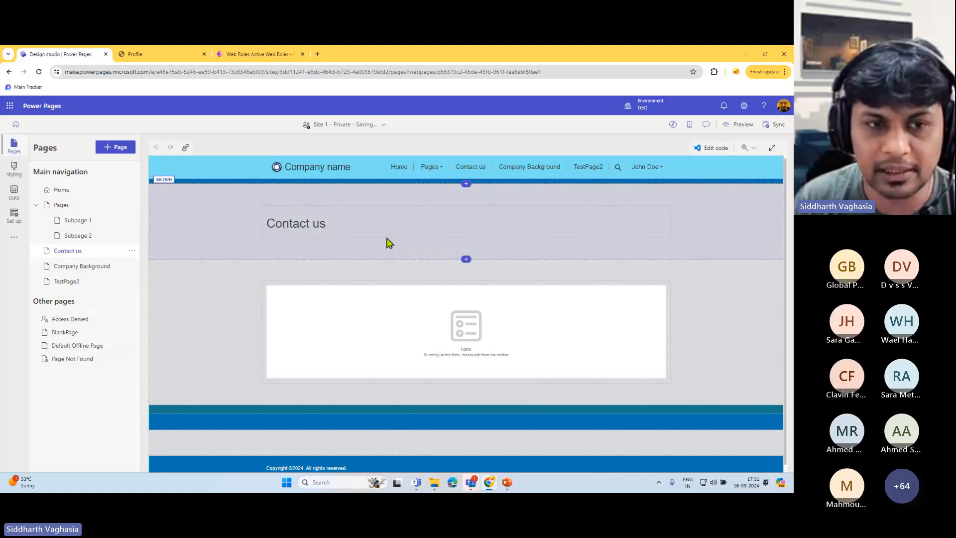
scroll(375, 254, down, 3)
scroll(366, 265, up, 3)
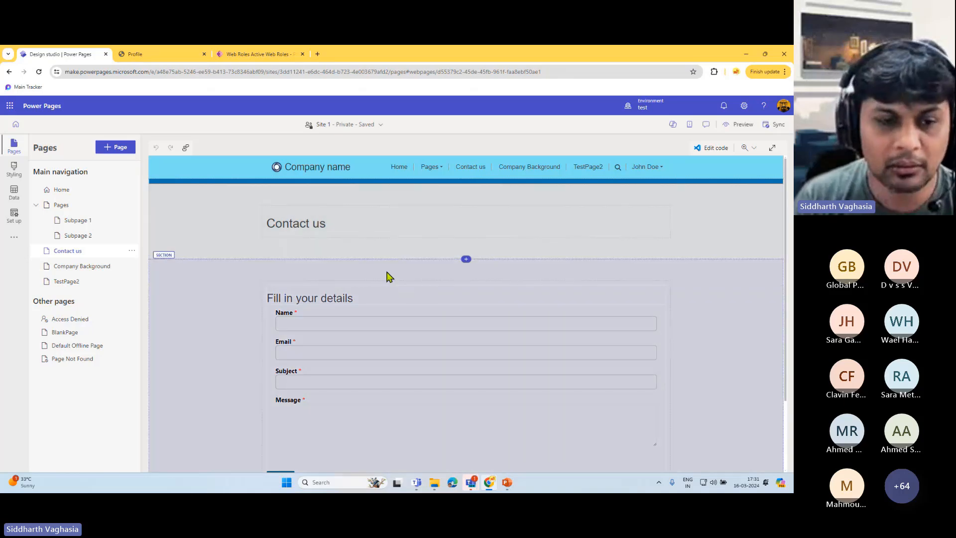
scroll(395, 274, down, 1)
click(310, 229)
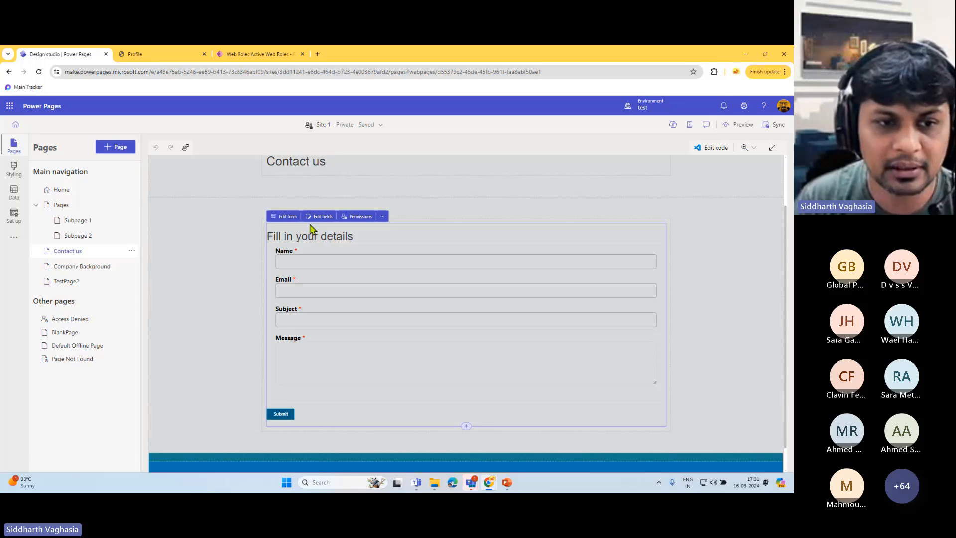
- Try the Contact us form's Name field on the live site, then return to the editor
click(156, 50)
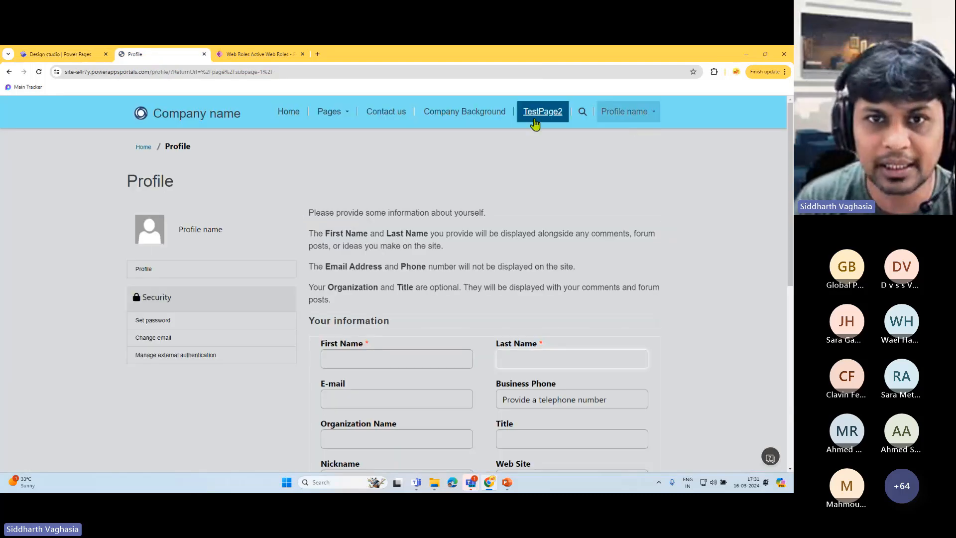
click(390, 121)
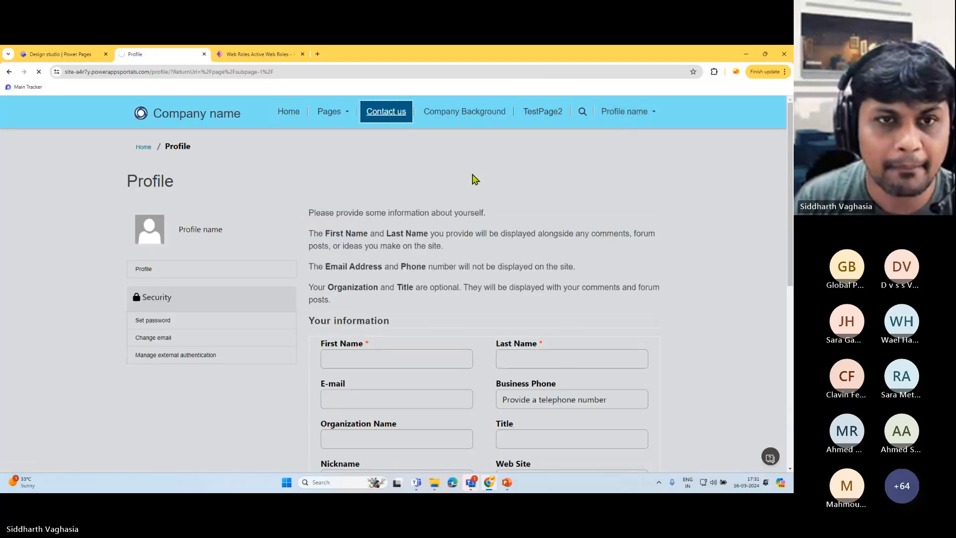
scroll(248, 256, down, 3)
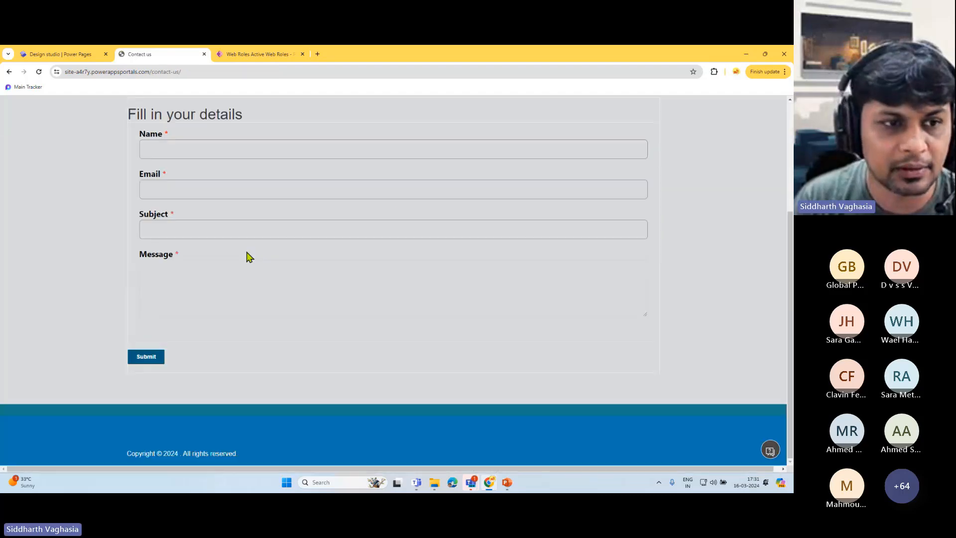
scroll(231, 246, up, 2)
click(168, 281)
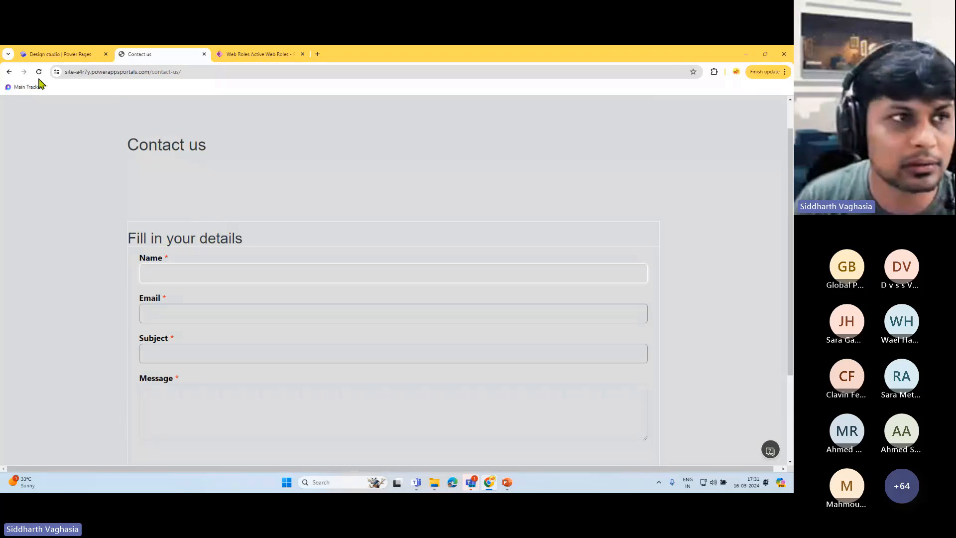
click(59, 54)
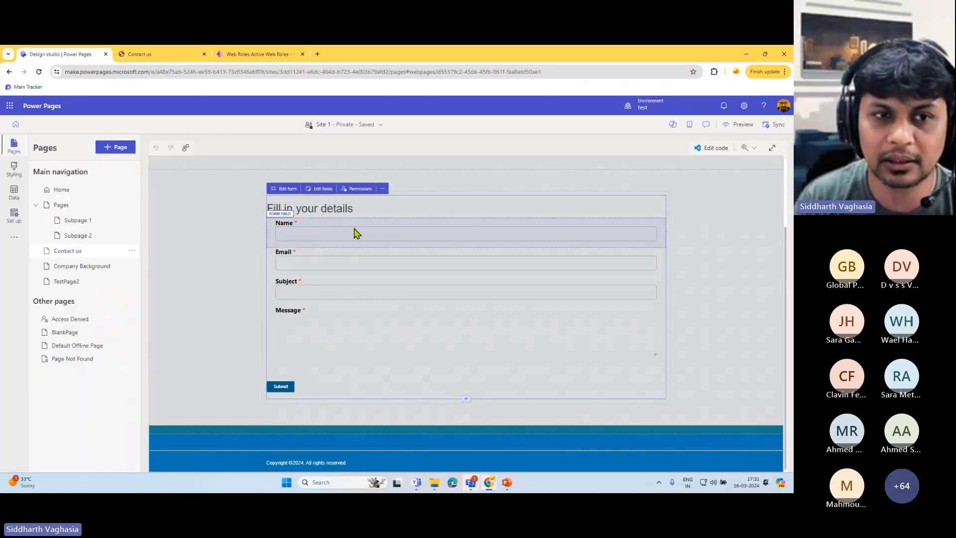
- Add a new section below the form holding a Form component, choosing New form
scroll(431, 284, up, 2)
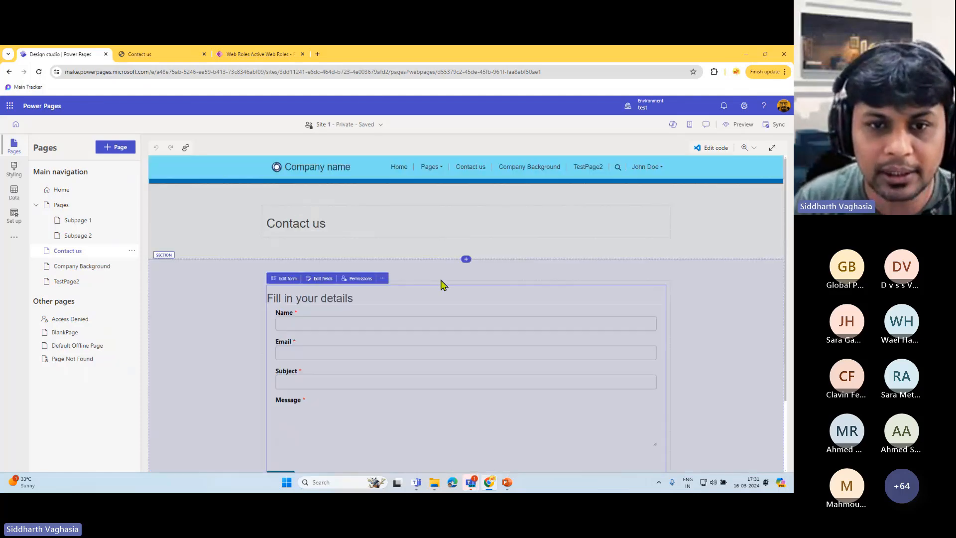
scroll(466, 408, down, 2)
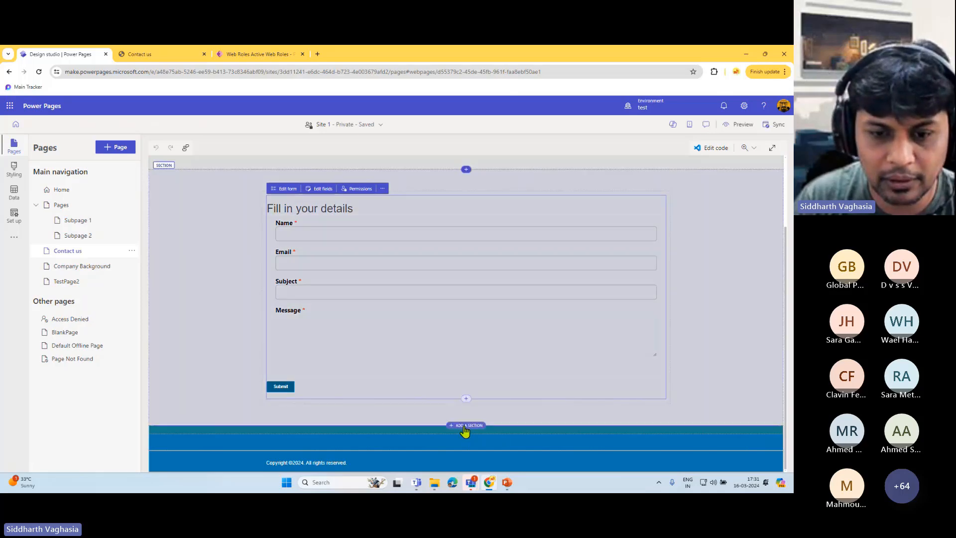
click(466, 424)
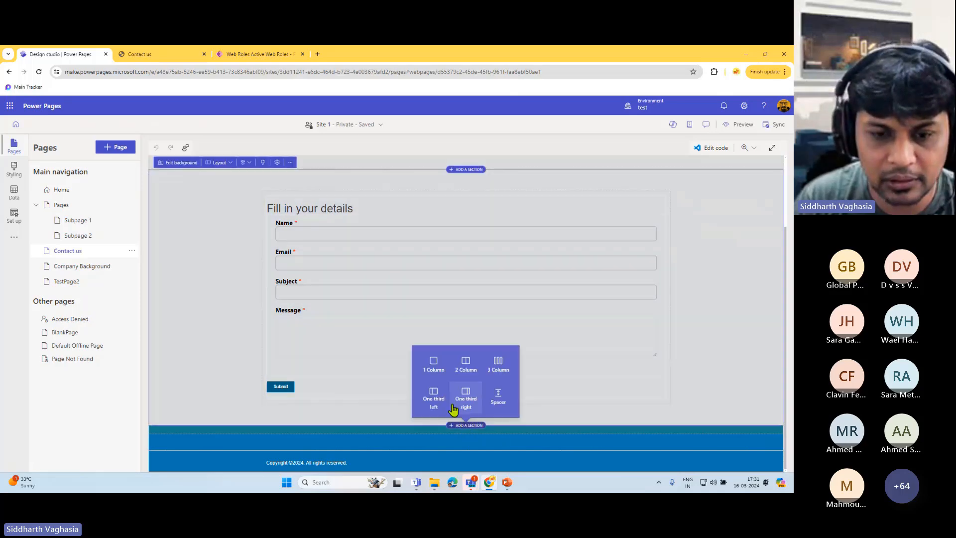
click(442, 370)
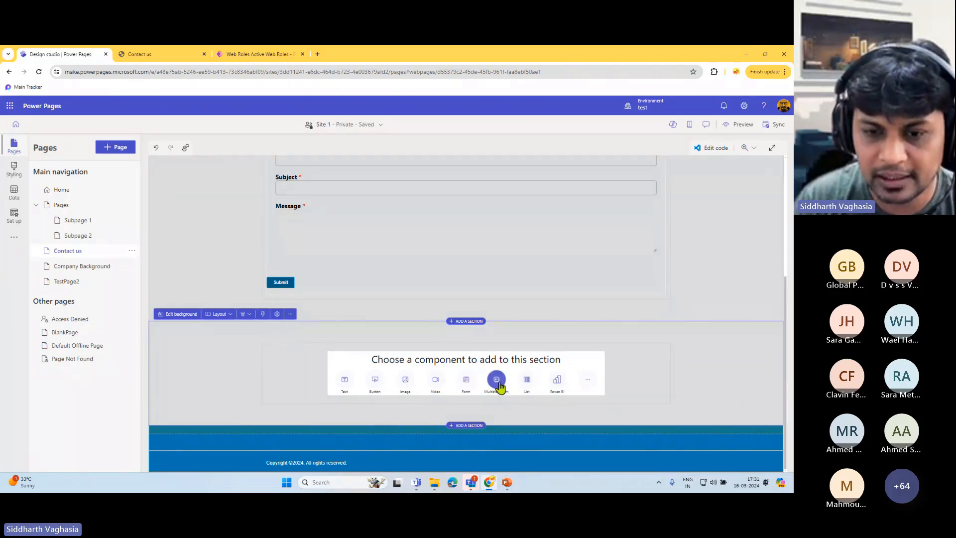
click(466, 380)
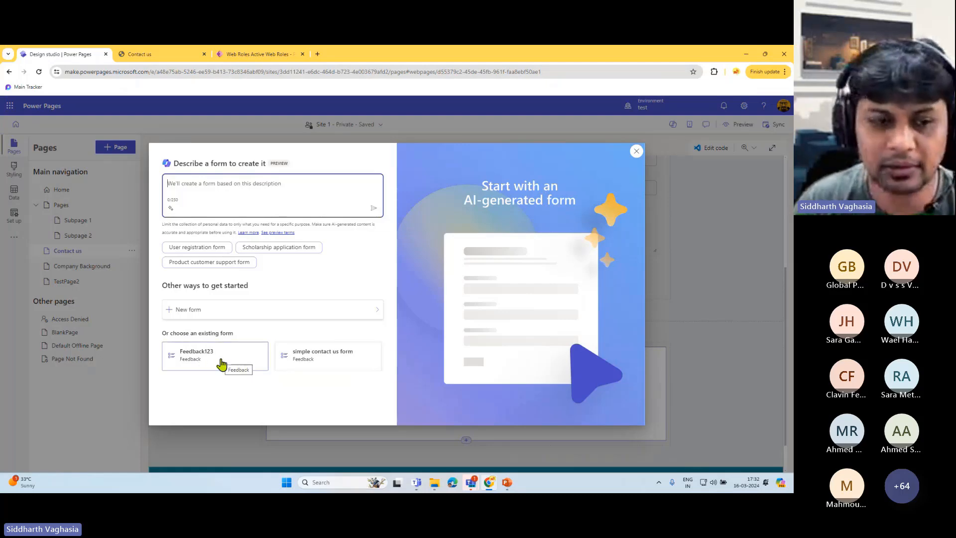
click(242, 315)
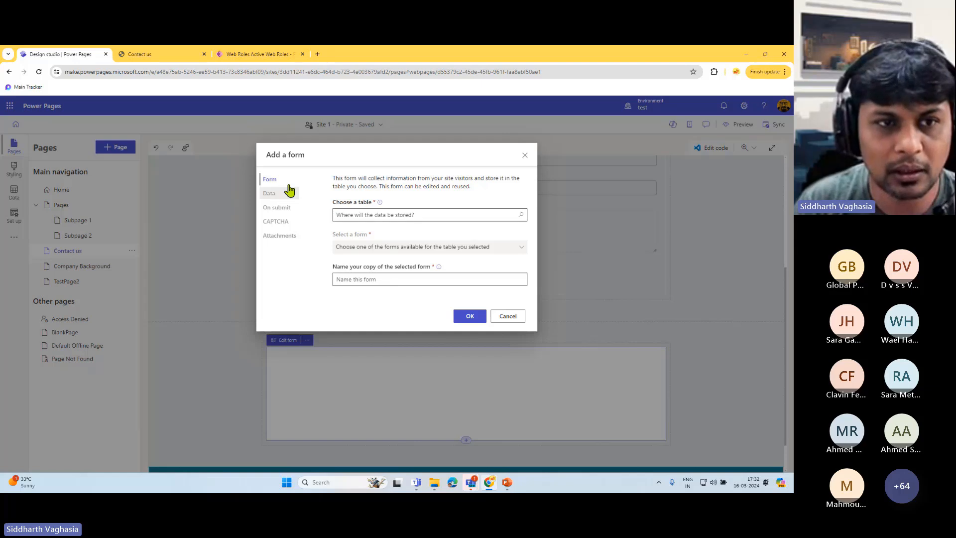
- Store the form in the Feedback table, based on simple contact us form, copy named simple contact us form 3
click(408, 215)
scroll(409, 262, down, 1)
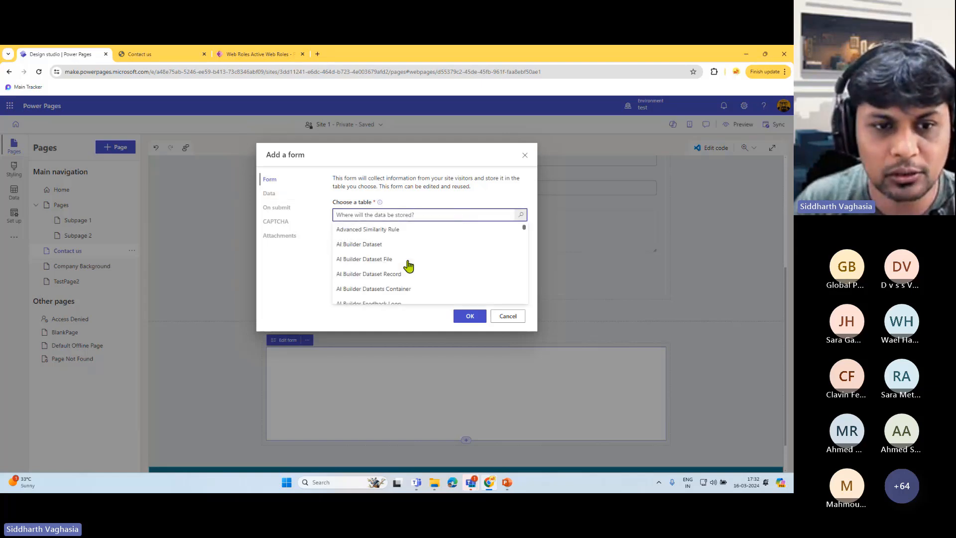
text(feed)
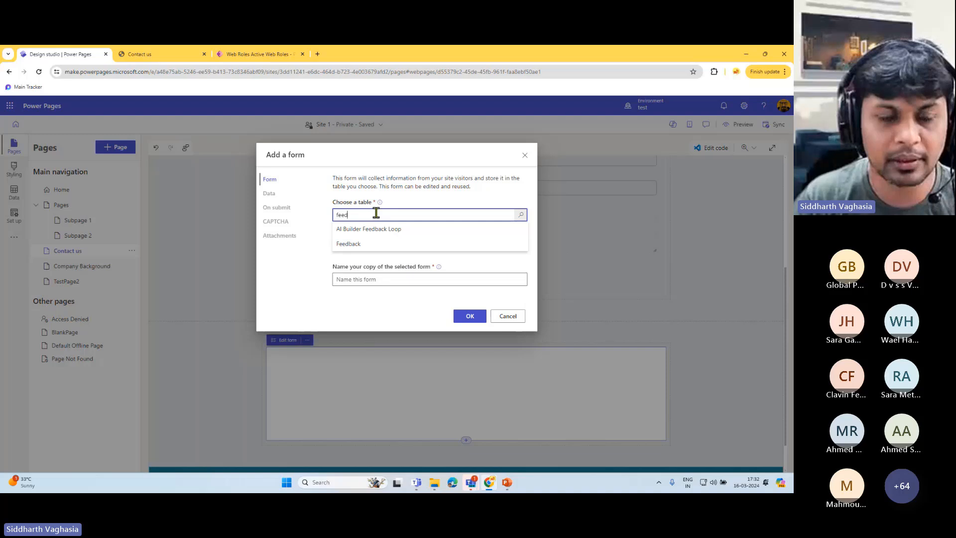
click(356, 245)
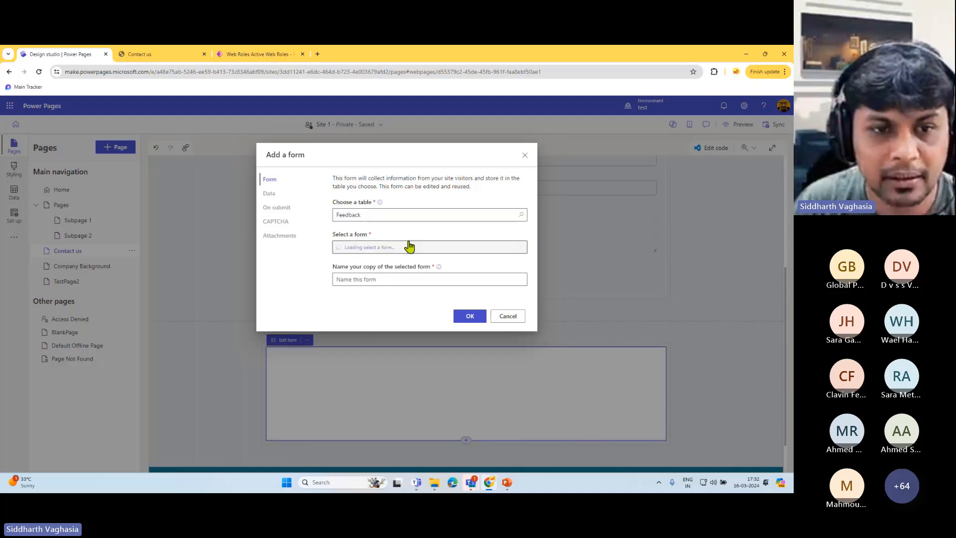
click(448, 248)
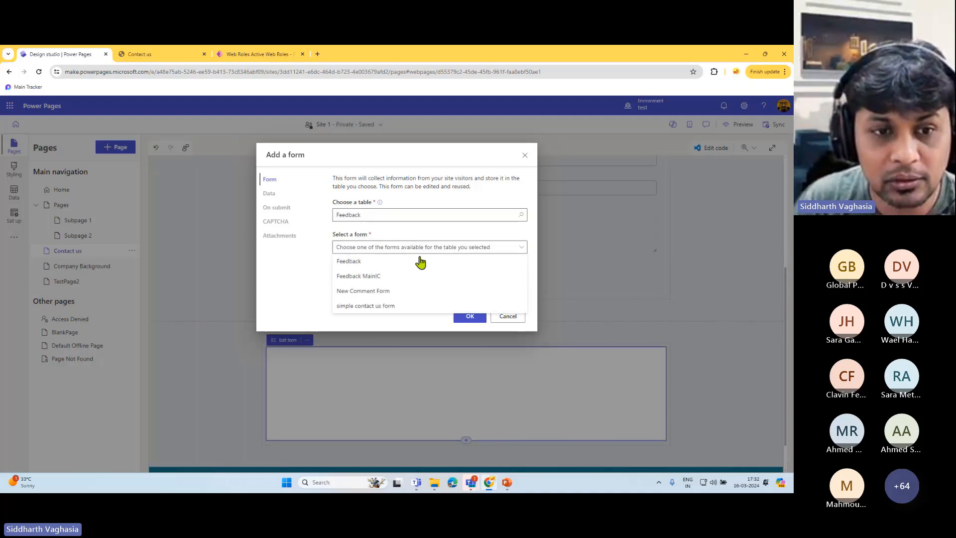
click(278, 277)
click(372, 246)
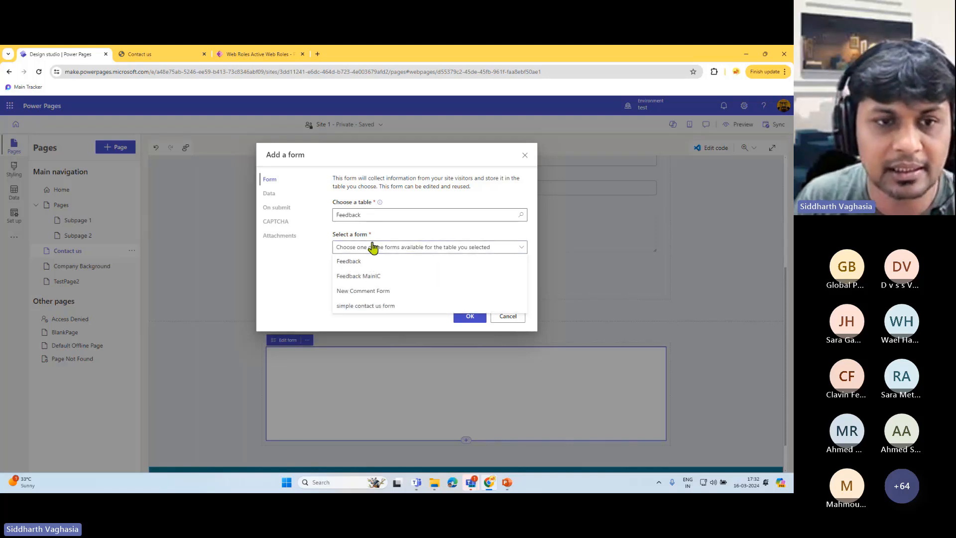
click(364, 215)
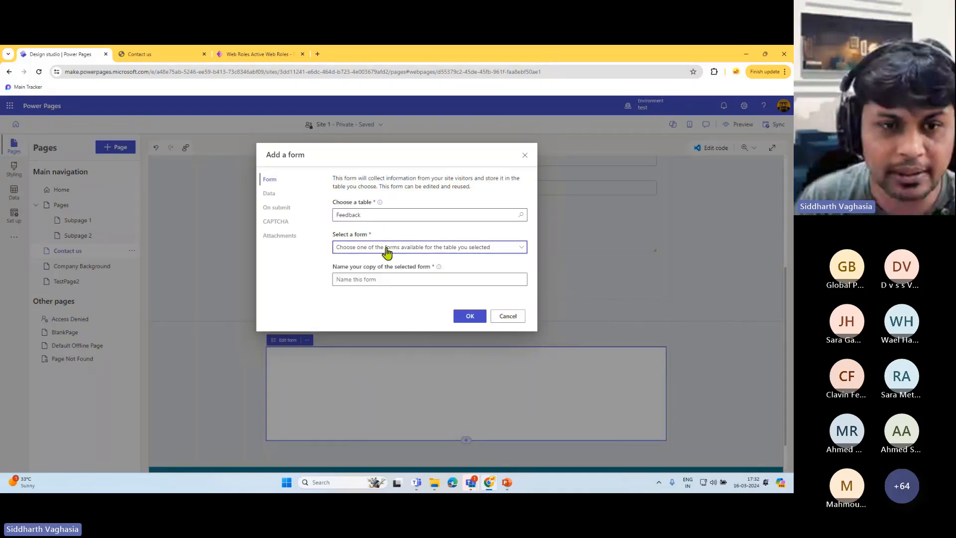
click(387, 247)
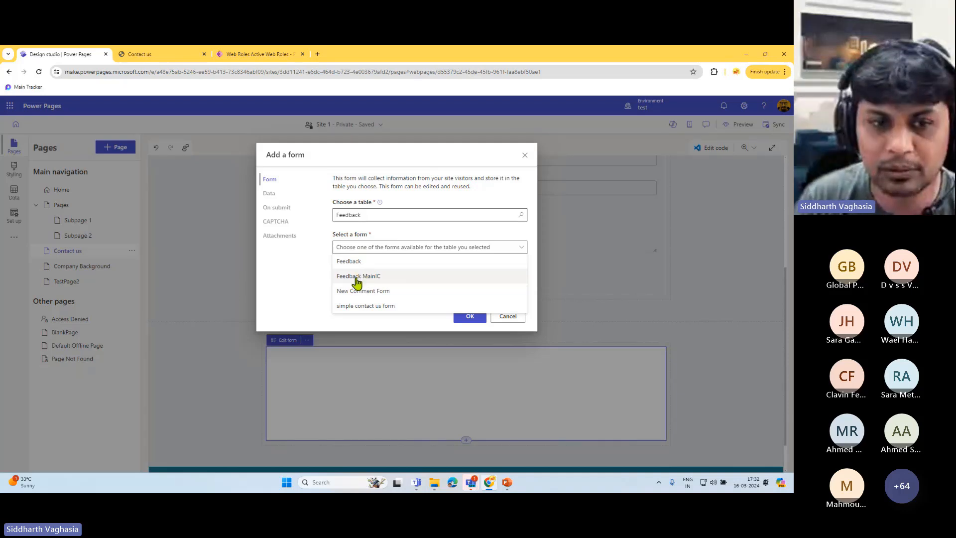
click(359, 306)
drag(396, 279, 412, 281)
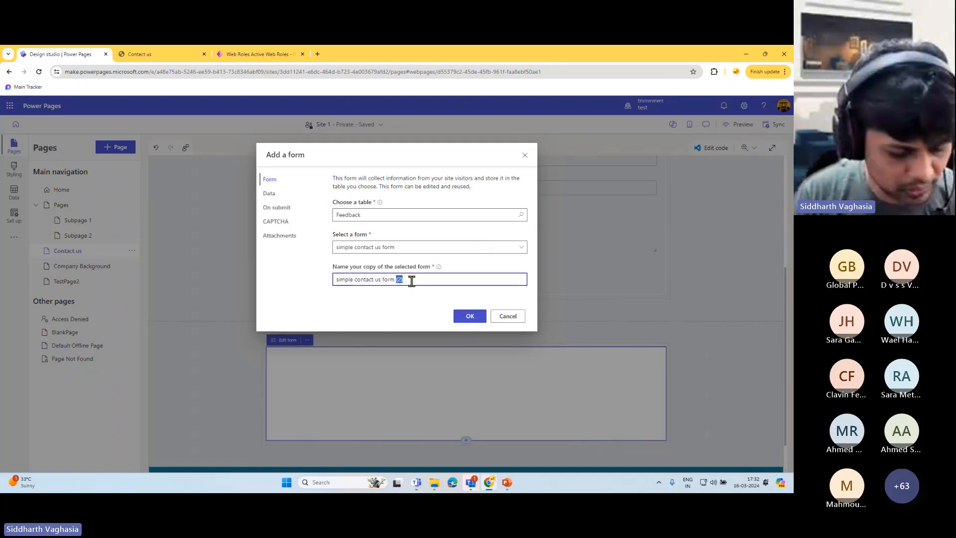
click(317, 260)
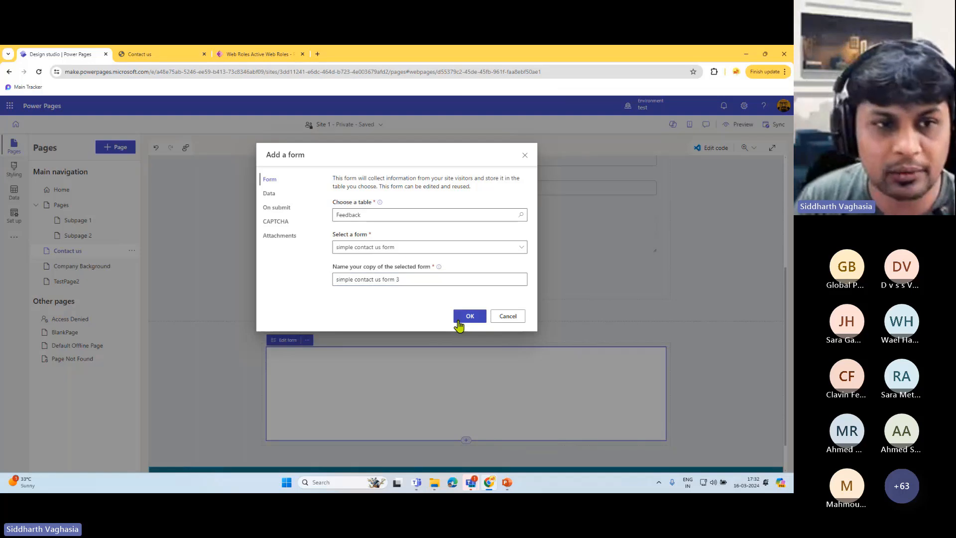
- Review the form's data, on-submit (show message), CAPTCHA and disabled attachments settings
click(277, 196)
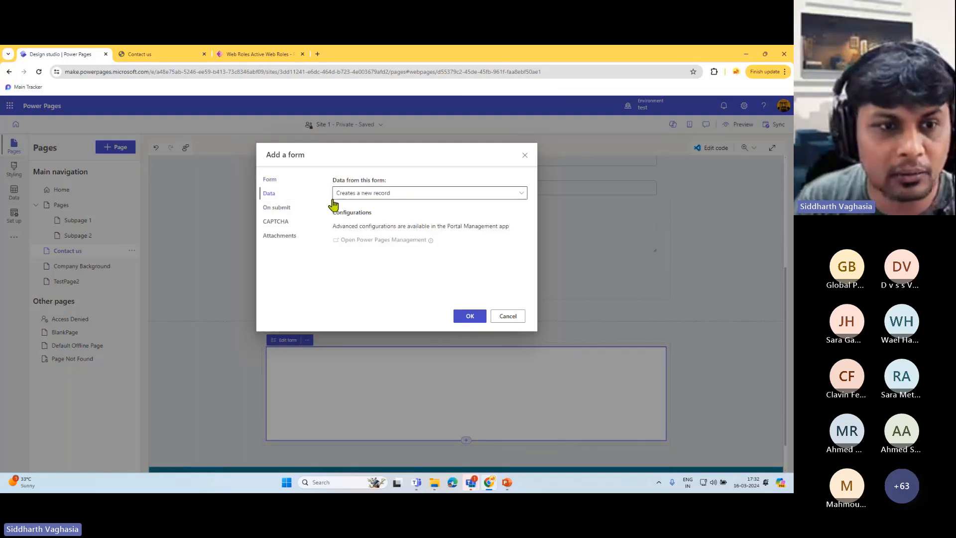
click(382, 198)
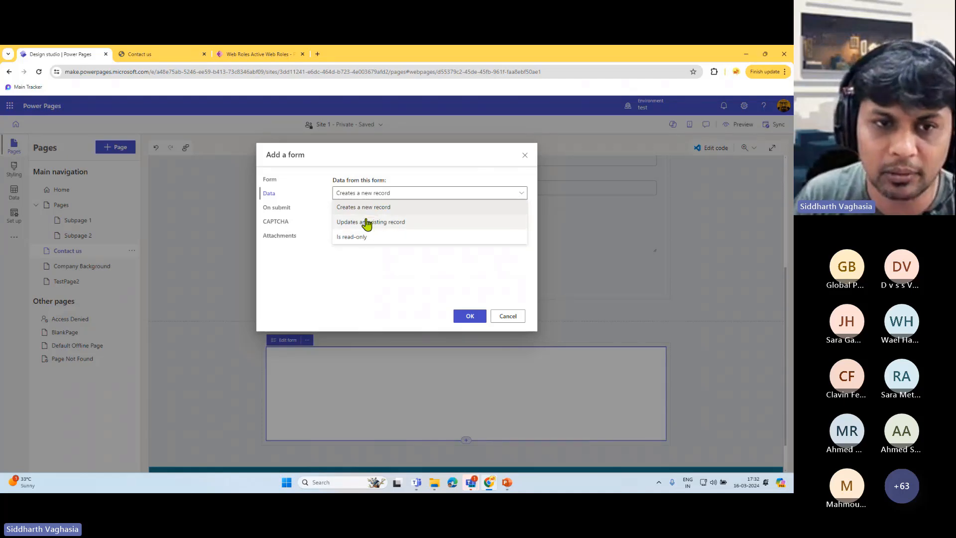
click(277, 208)
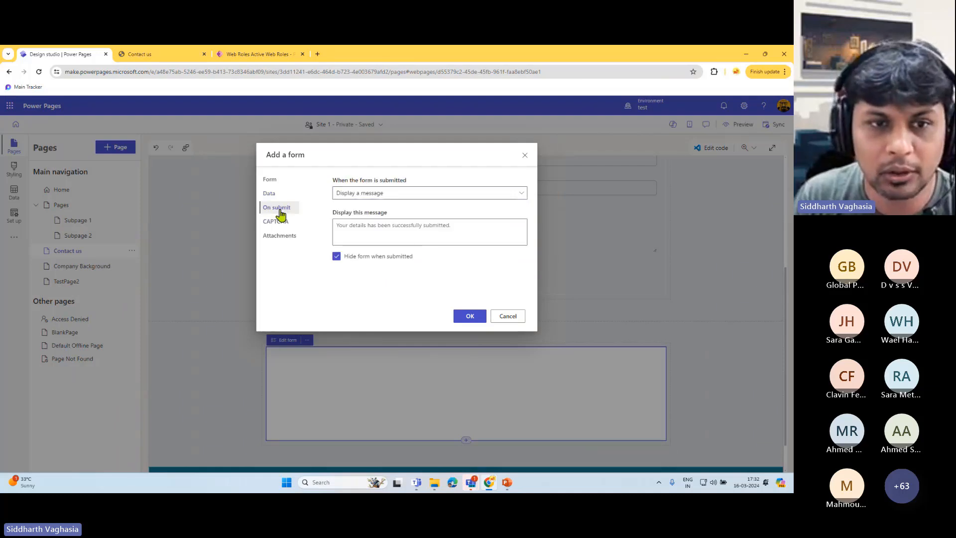
click(421, 196)
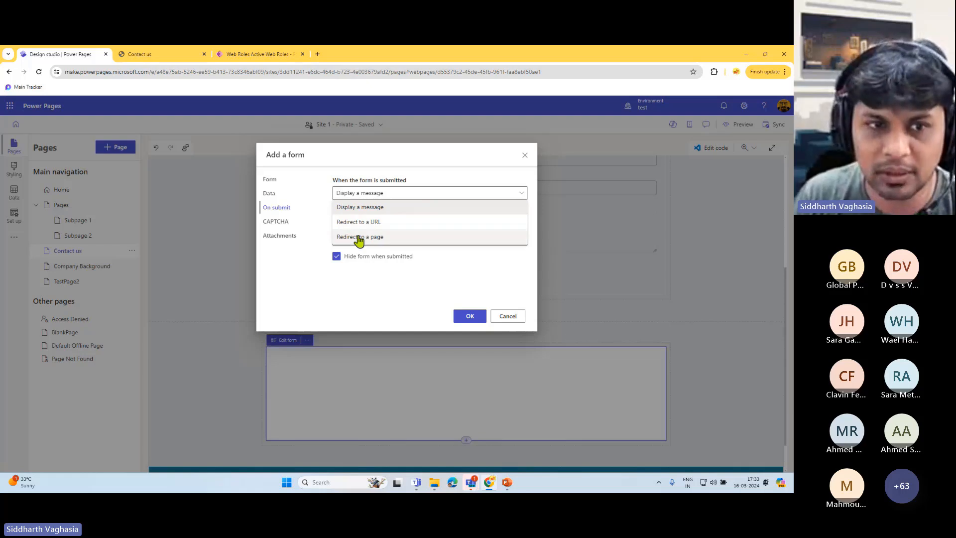
click(275, 263)
click(274, 222)
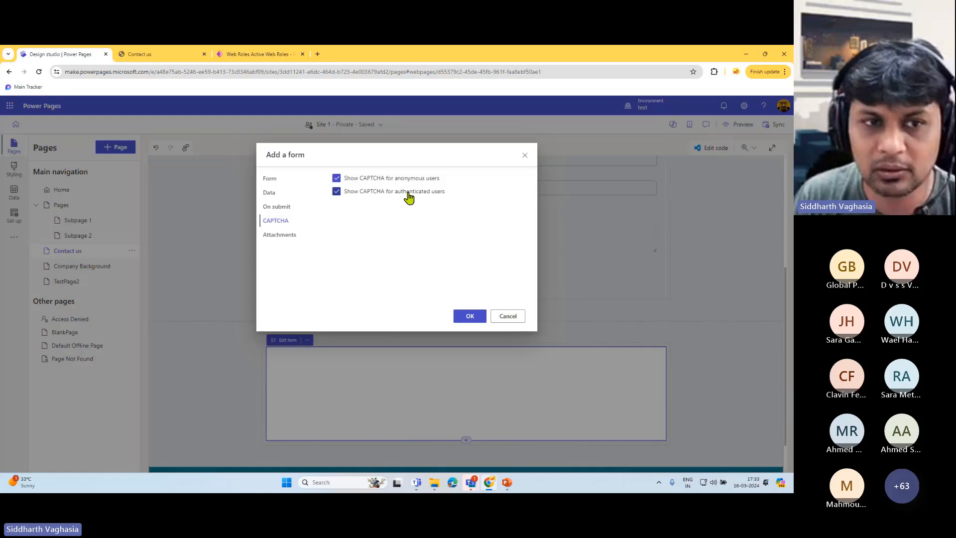
click(289, 238)
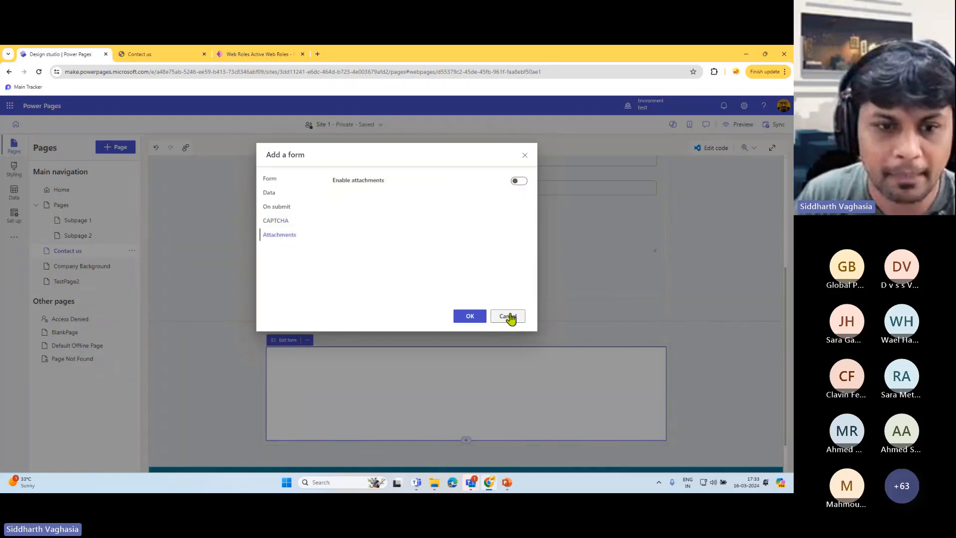
click(271, 181)
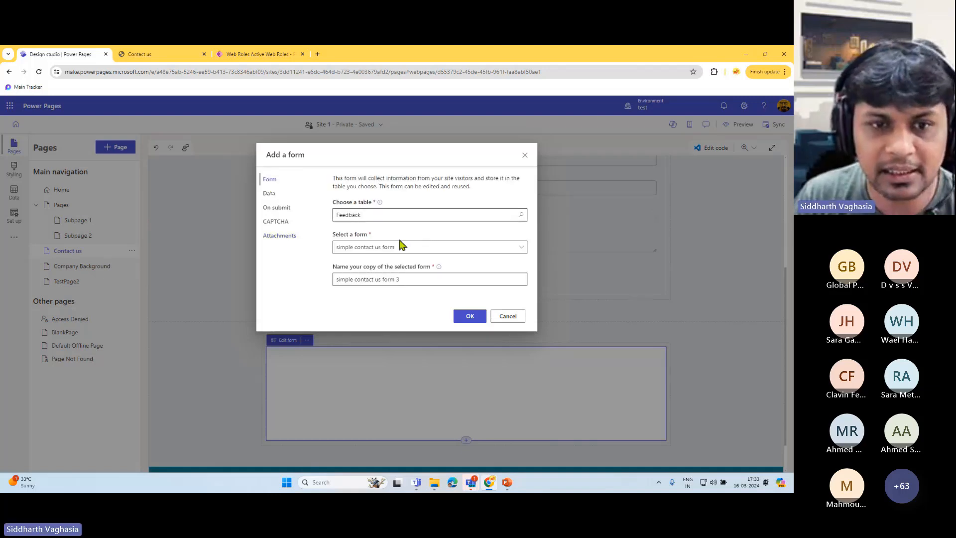
- Cancel the second form and open the Fill in your details form's fields for editing
click(507, 316)
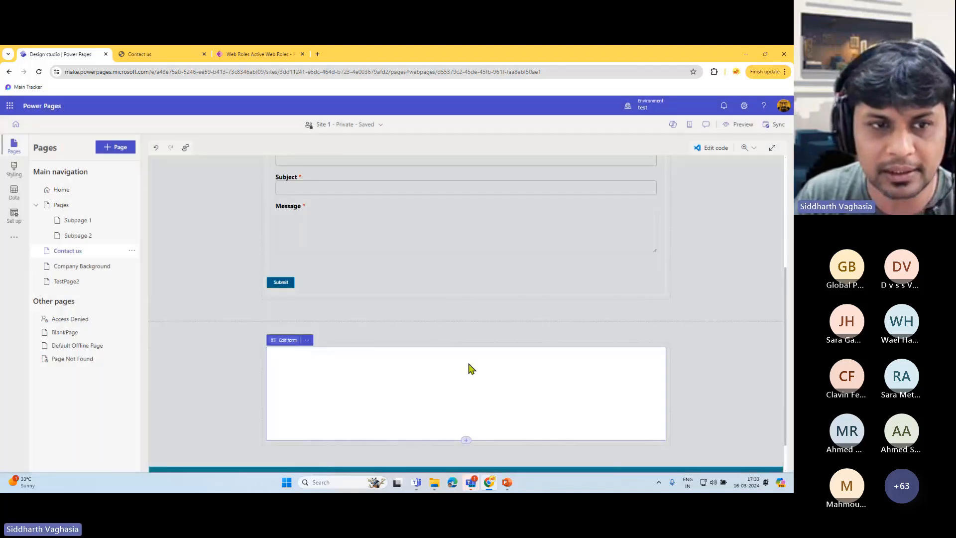
scroll(382, 340, up, 2)
click(283, 190)
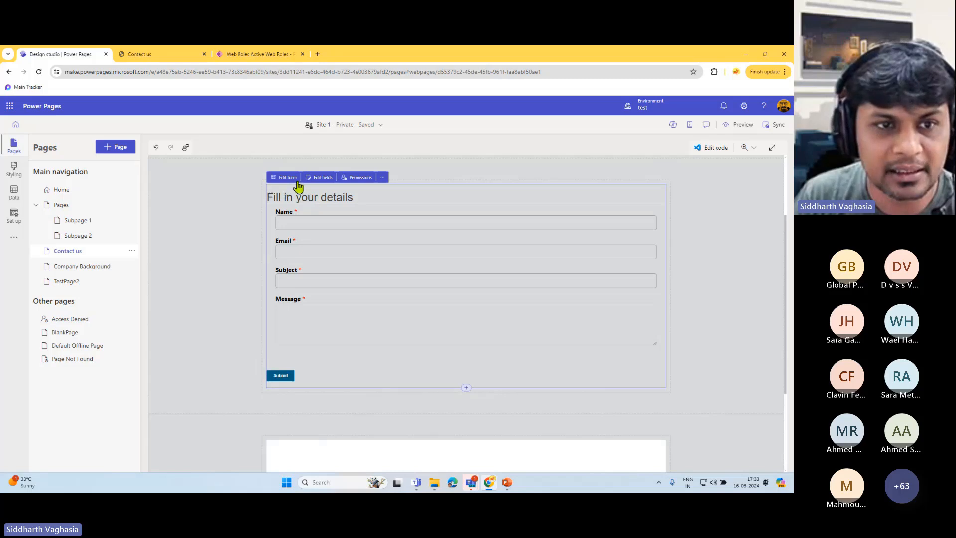
click(321, 178)
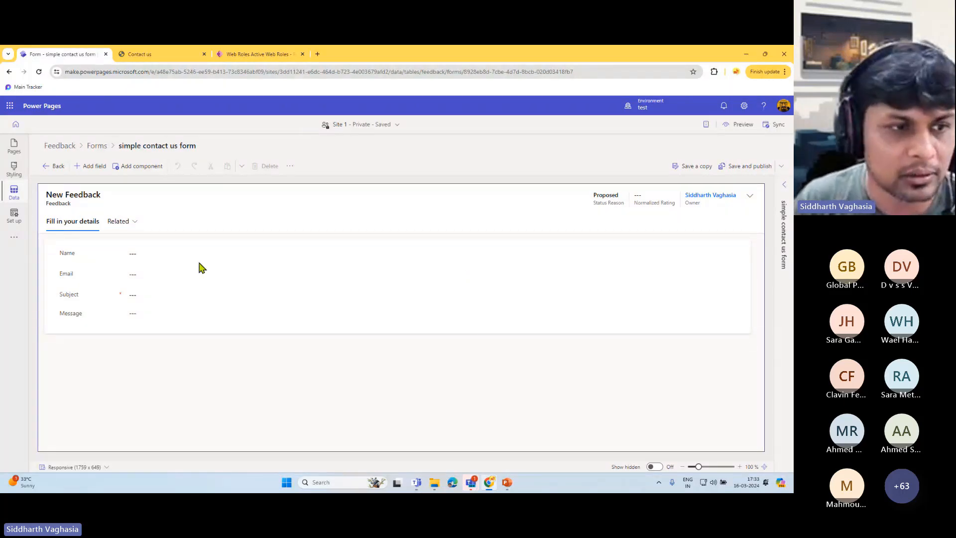
- Open the Name field's properties and try its Read-only and Lock options
click(184, 256)
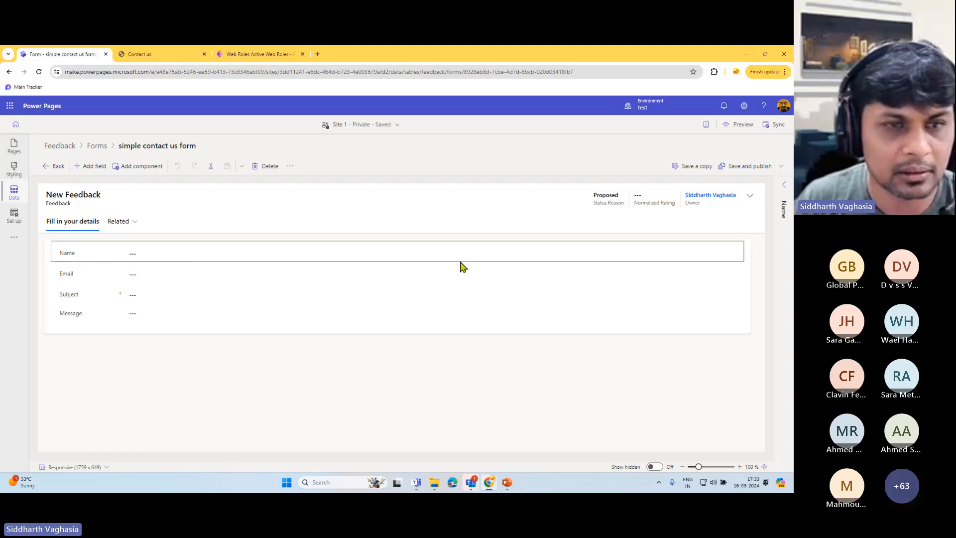
click(784, 190)
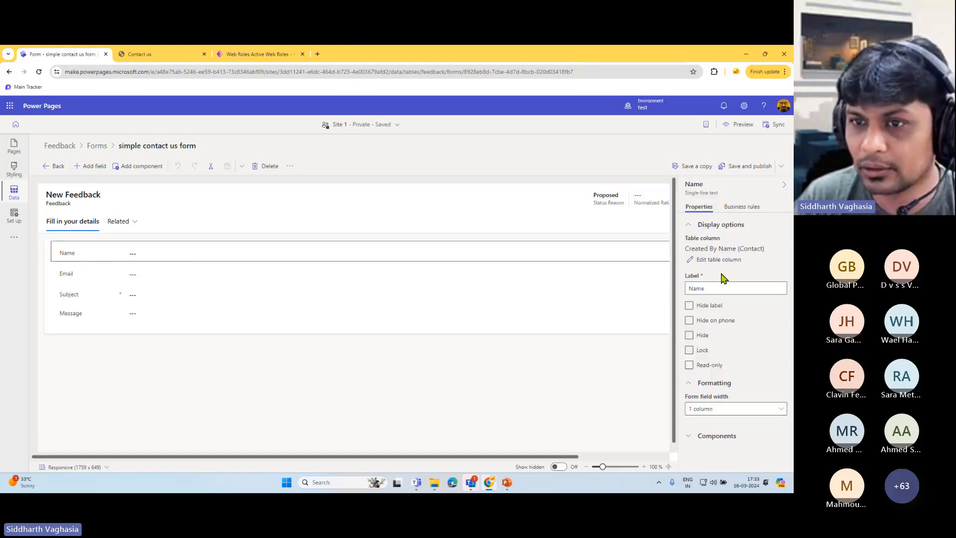
drag(715, 290, 681, 294)
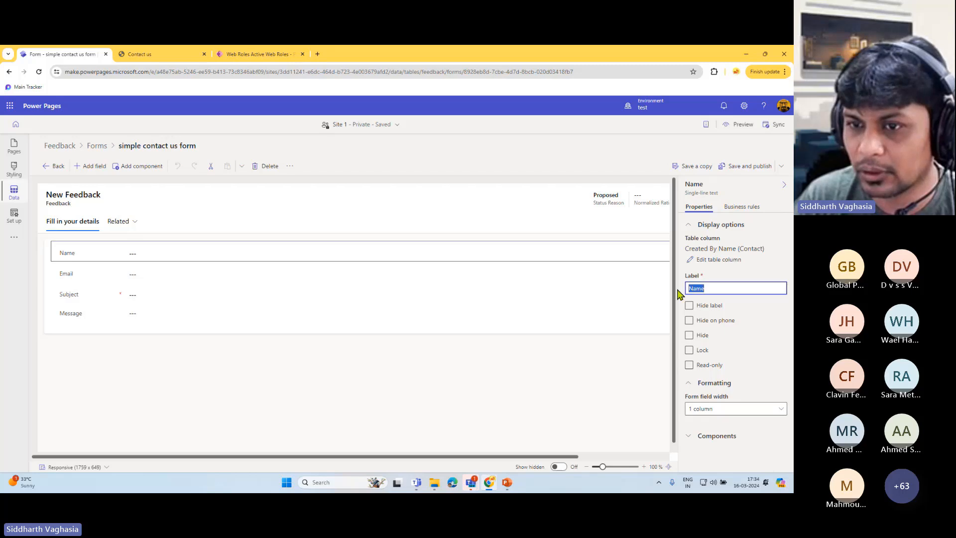
click(728, 288)
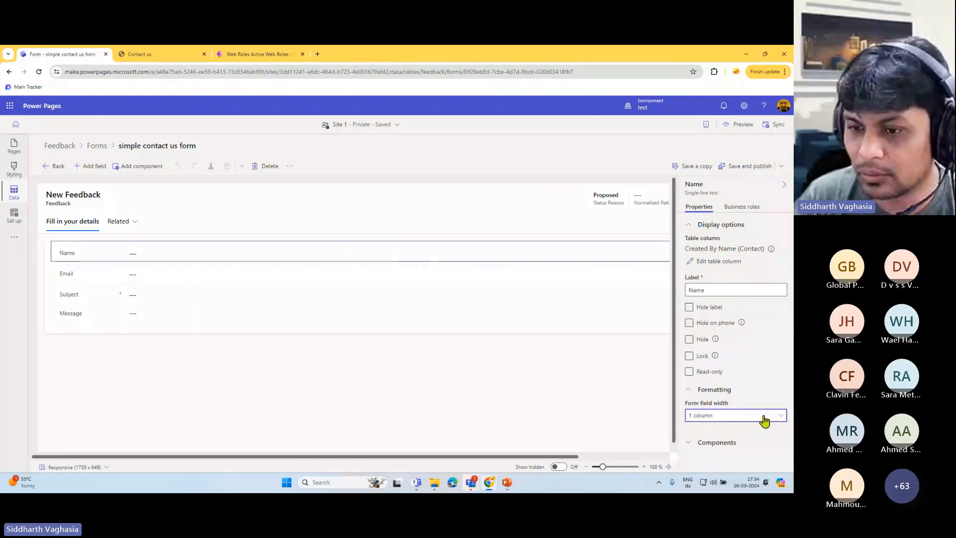
click(766, 393)
click(708, 373)
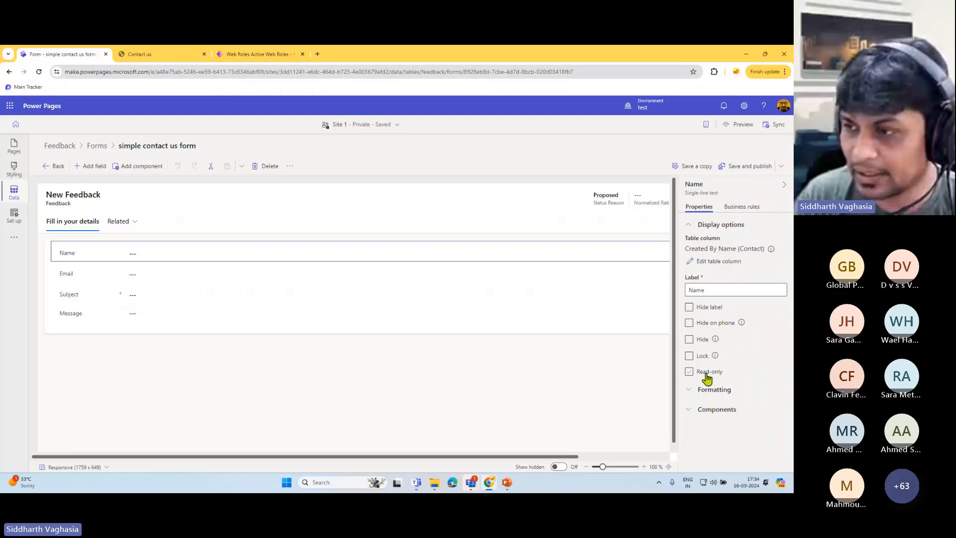
click(703, 355)
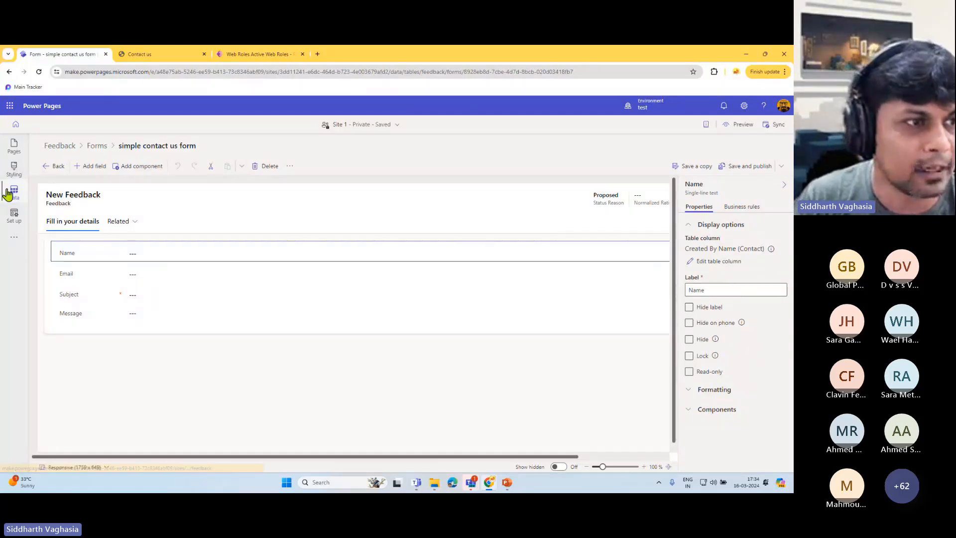
- Return to Contact us, delete the lower empty form, and put a List component in its section
click(50, 168)
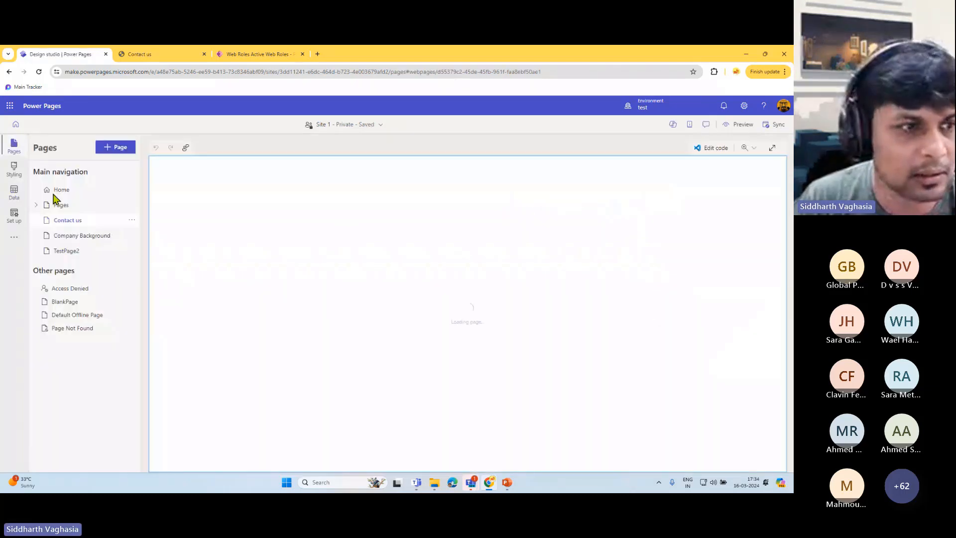
scroll(463, 338, down, 3)
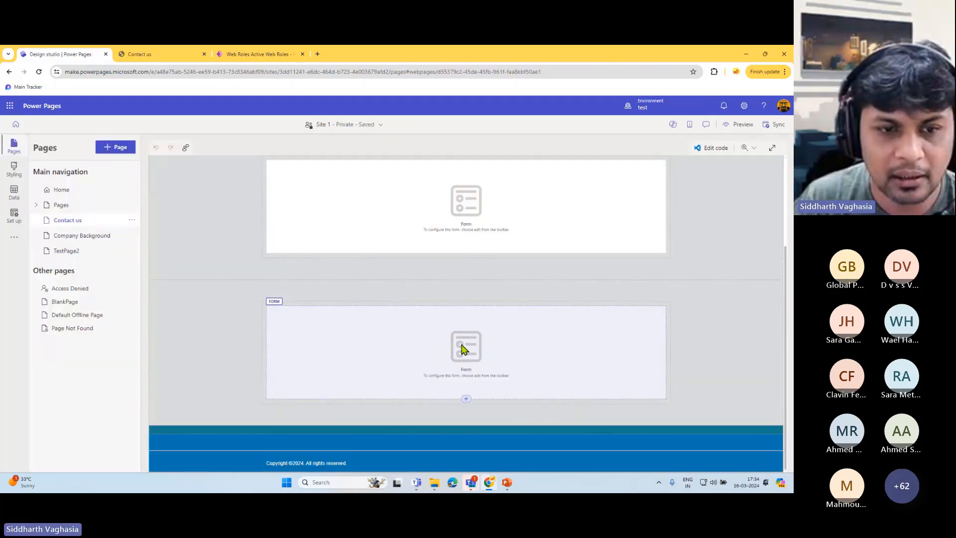
scroll(473, 343, up, 1)
scroll(477, 349, down, 1)
click(502, 313)
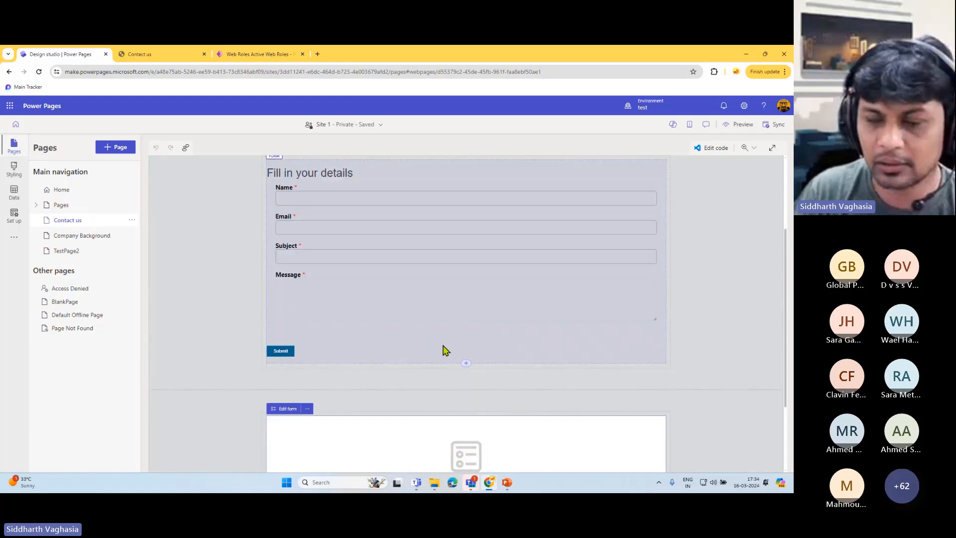
scroll(444, 352, down, 2)
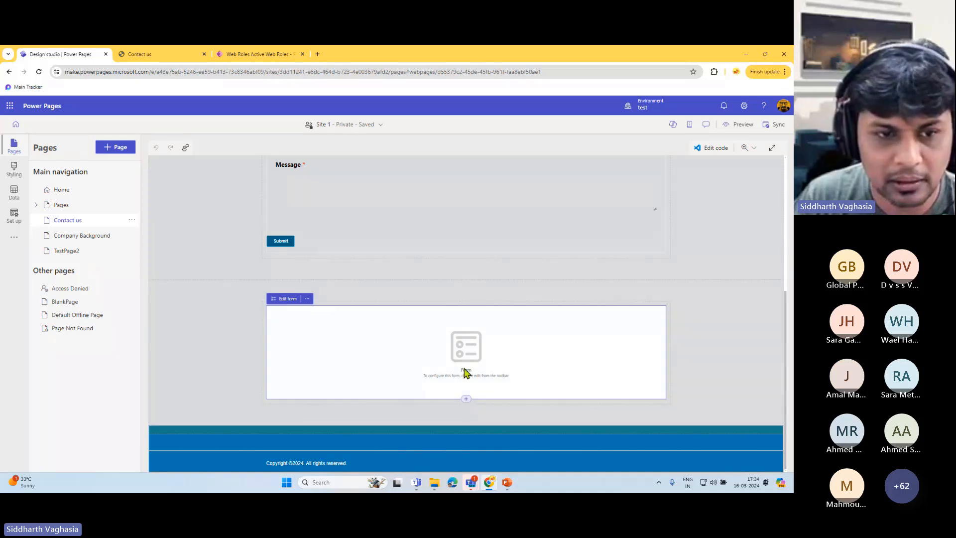
click(308, 299)
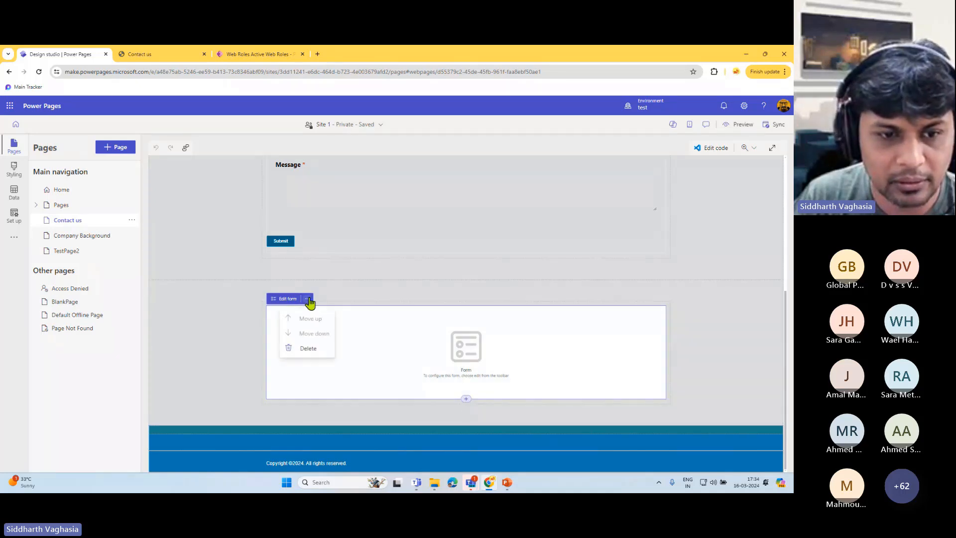
click(331, 348)
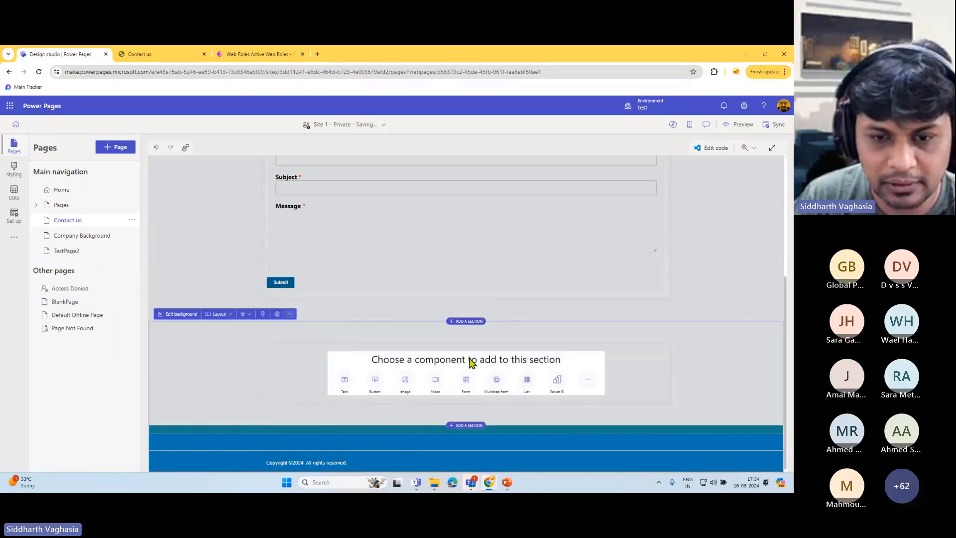
click(526, 381)
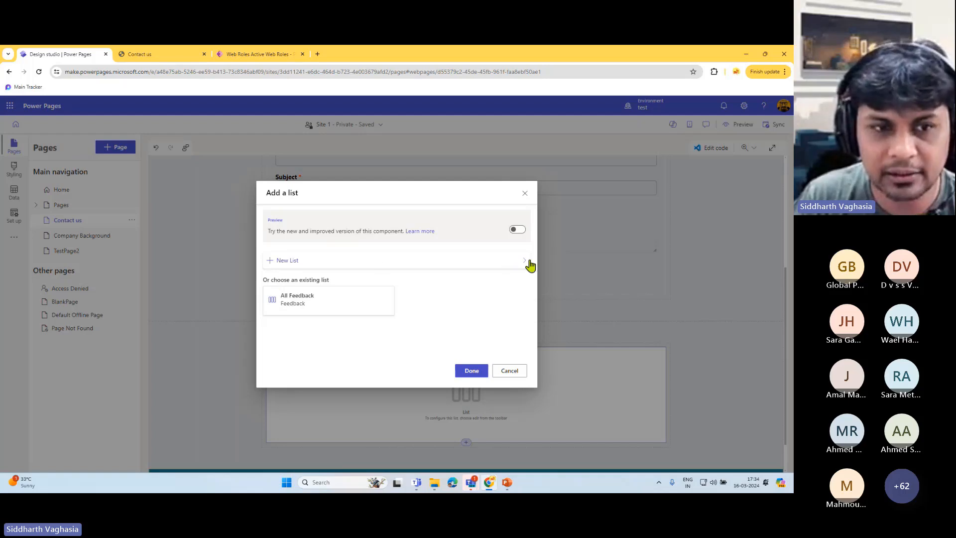
- Add the All Feedback list below the Contact us form and select the list component
click(319, 304)
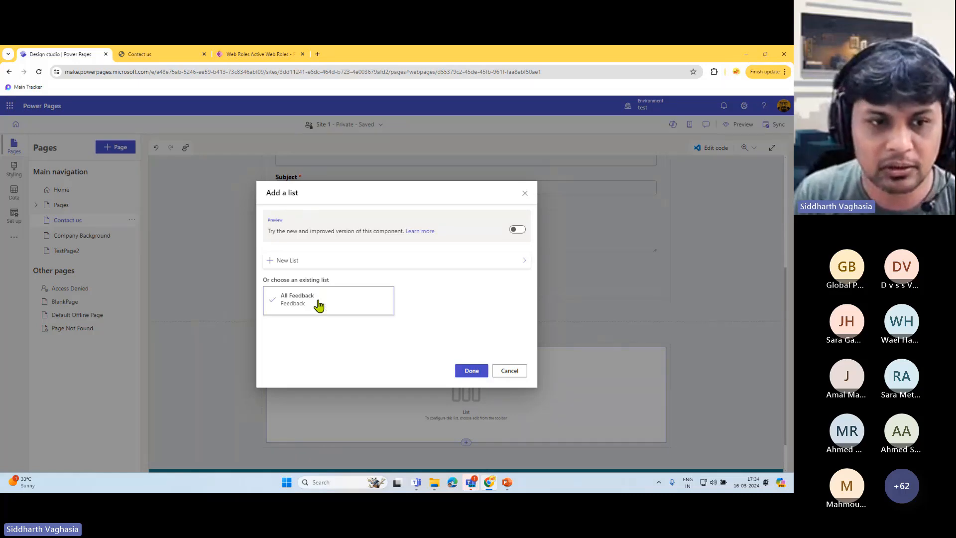
click(471, 371)
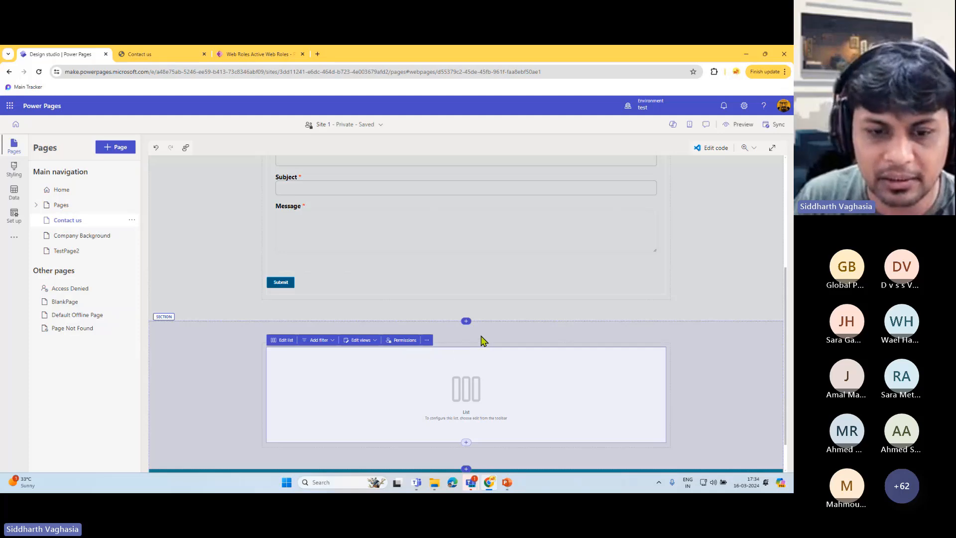
scroll(482, 341, down, 1)
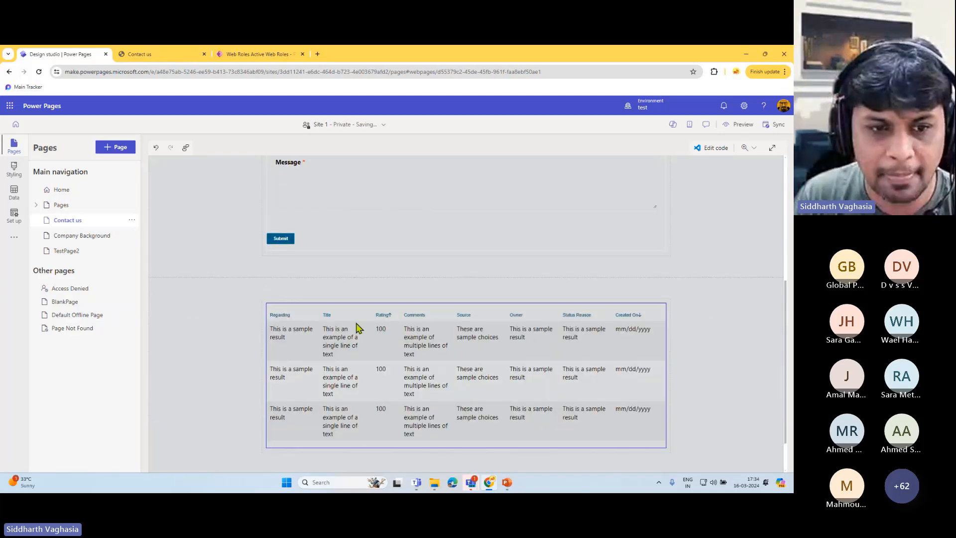
scroll(383, 343, down, 1)
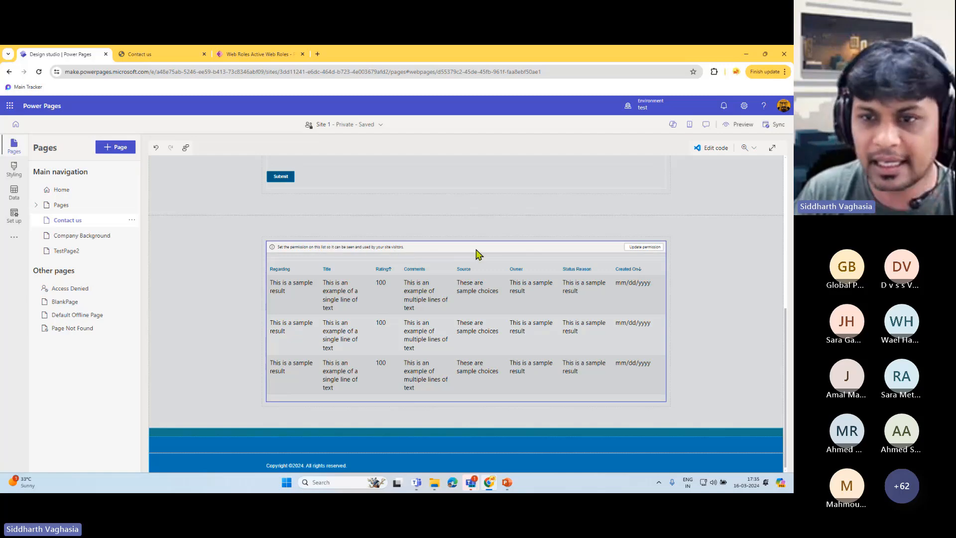
click(547, 256)
scroll(498, 269, up, 5)
scroll(412, 267, down, 5)
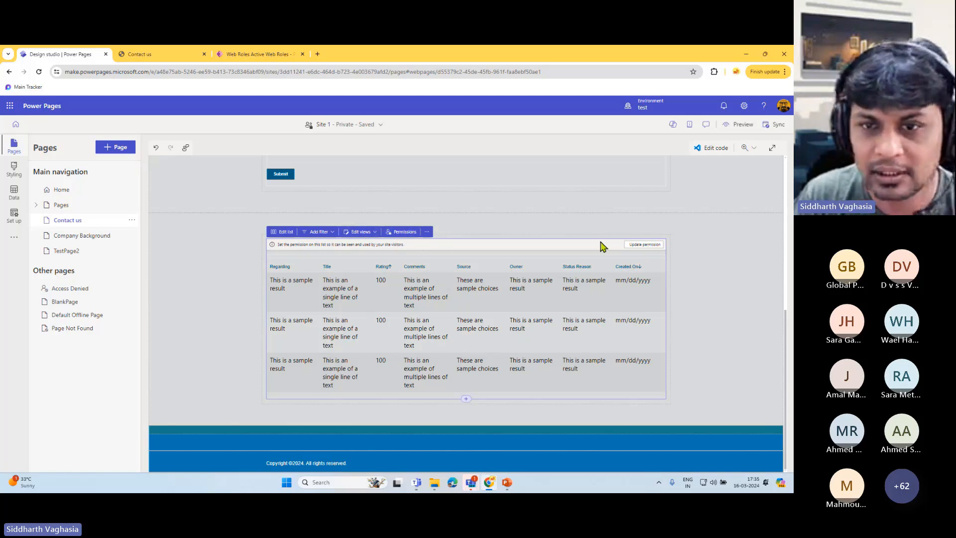
- Tick Read alongside Create in the Feedback table permission
click(639, 248)
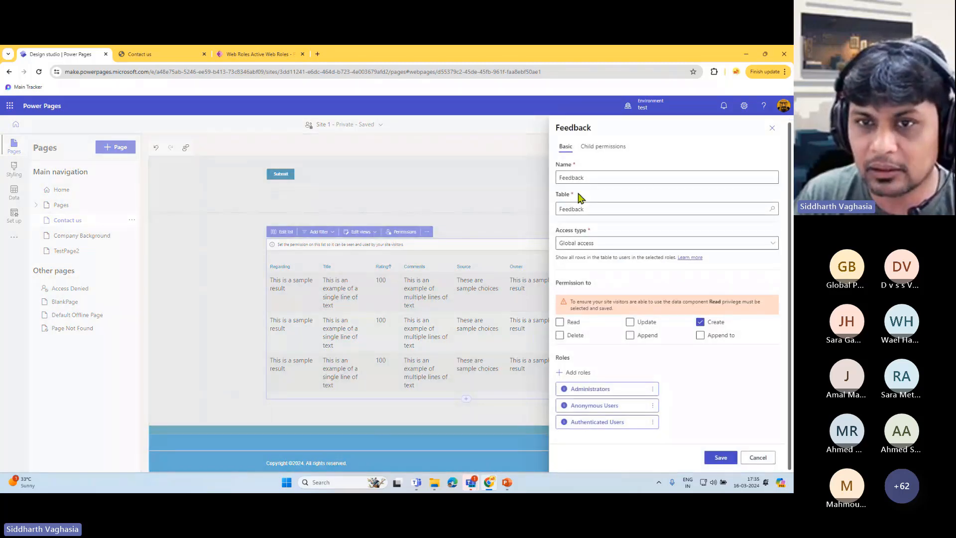
click(564, 323)
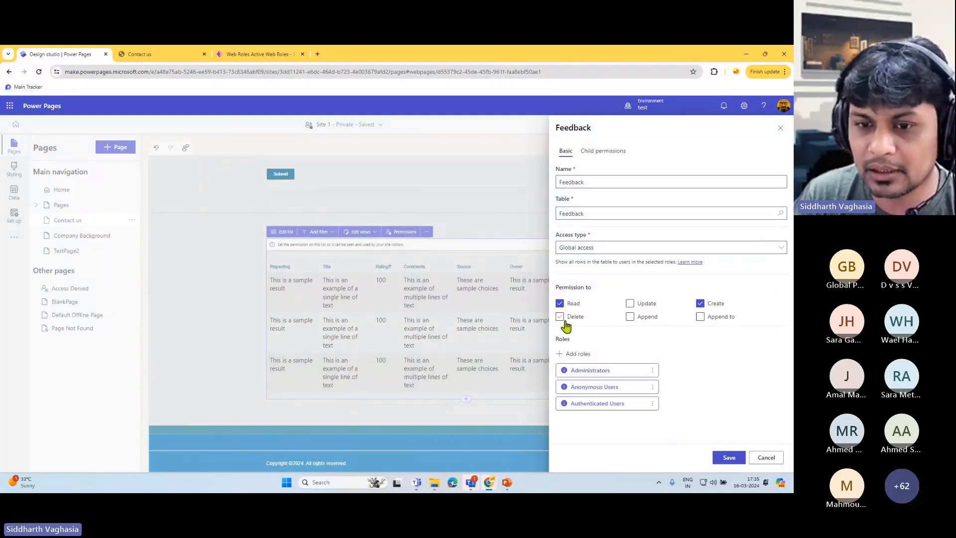
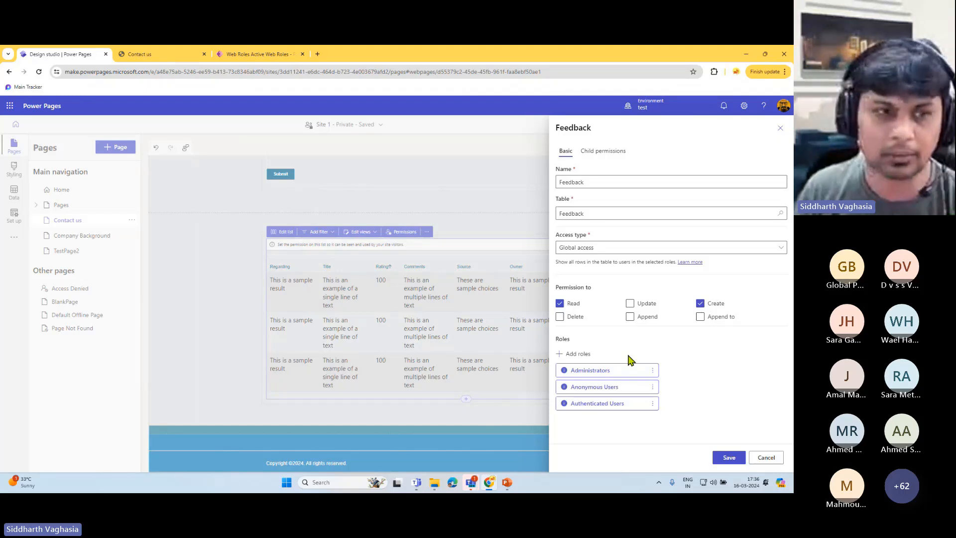
- Cancel the Feedback table permission edits and confirm discarding the unsaved changes
click(765, 457)
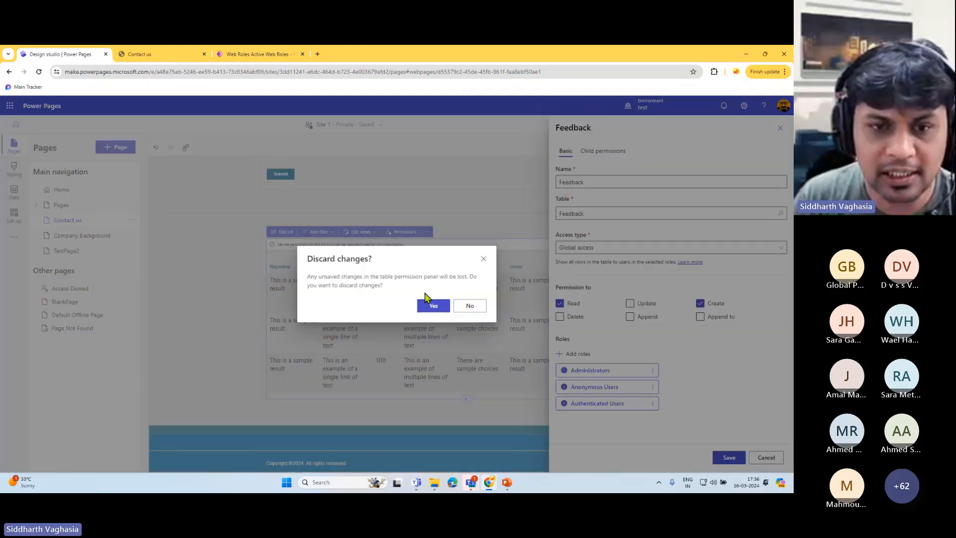
click(418, 307)
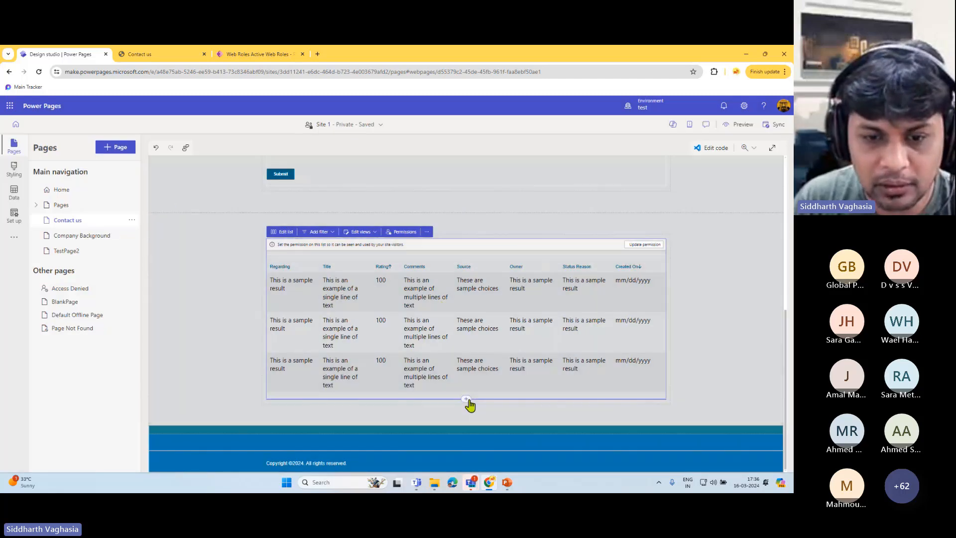
click(466, 399)
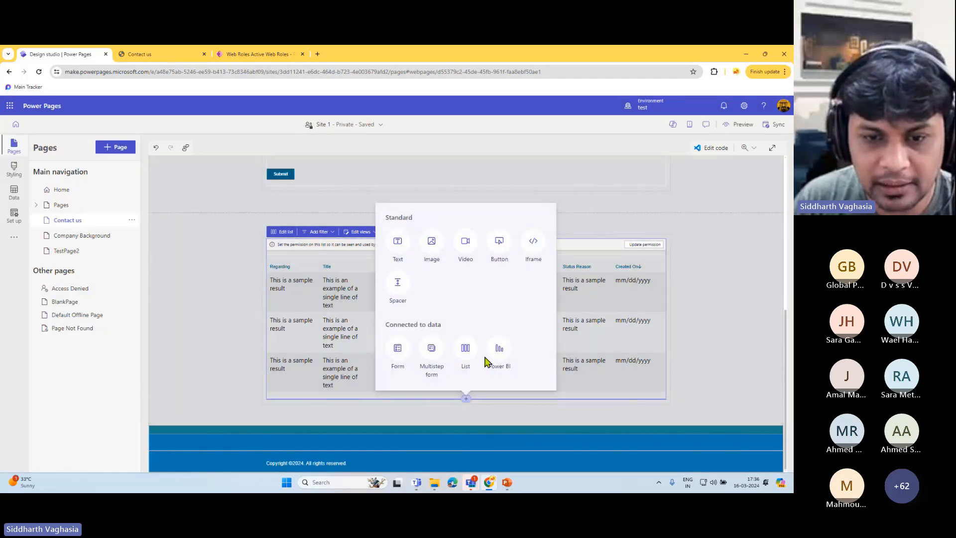
- Start a Multistep form below the Feedback list, then cancel its setup unconfigured
click(431, 348)
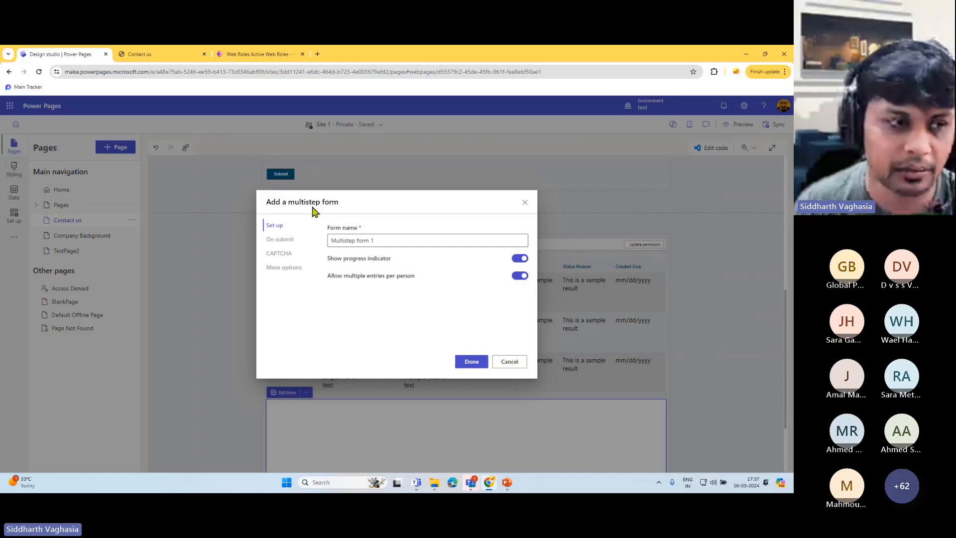
click(509, 362)
scroll(510, 359, down, 2)
click(467, 397)
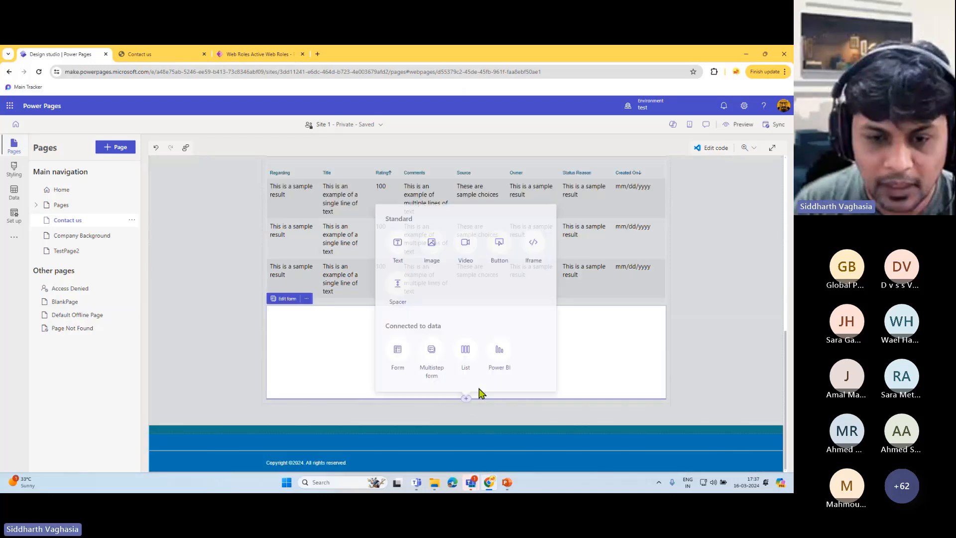
- Add a Power BI component below the form and dismiss its Power BI-not-enabled warning
click(505, 353)
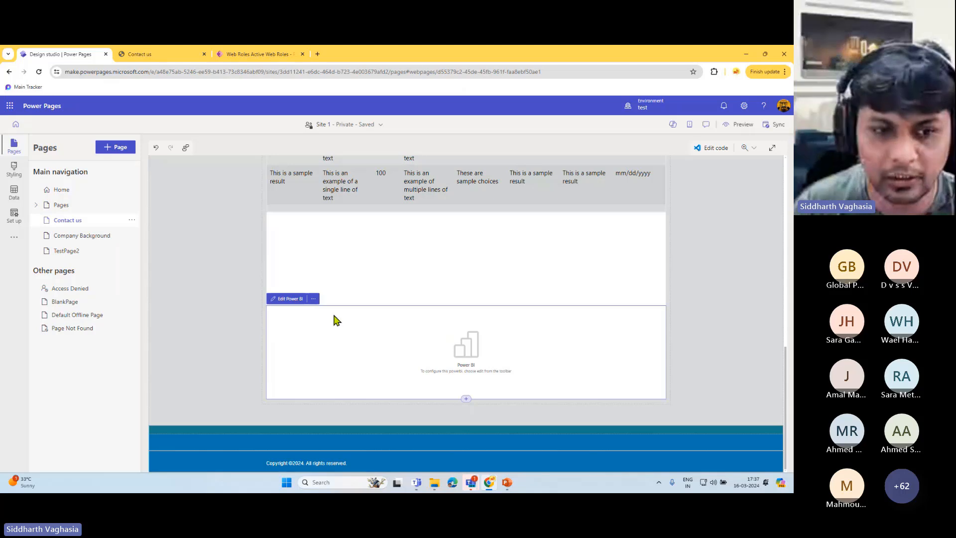
click(298, 300)
drag(254, 324, 320, 324)
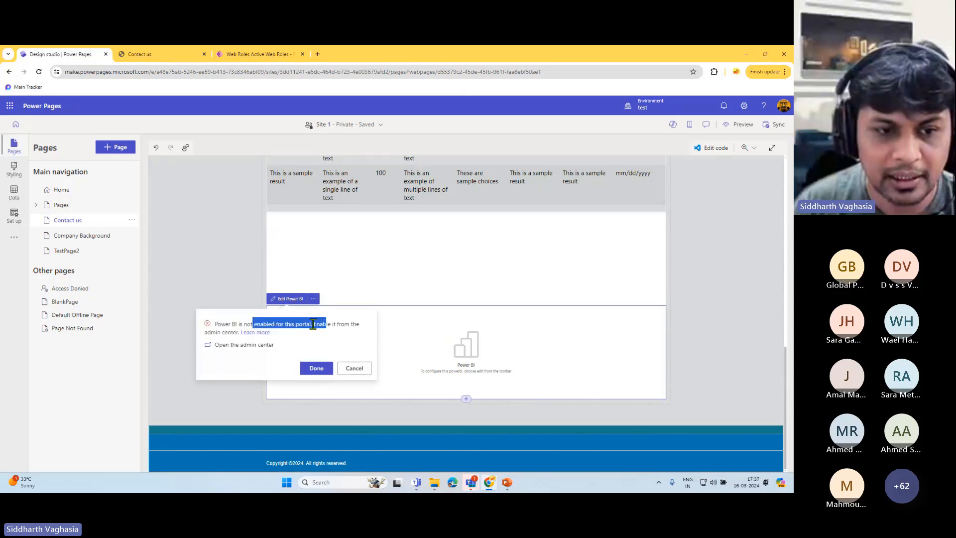
click(313, 325)
drag(240, 324, 332, 324)
click(340, 324)
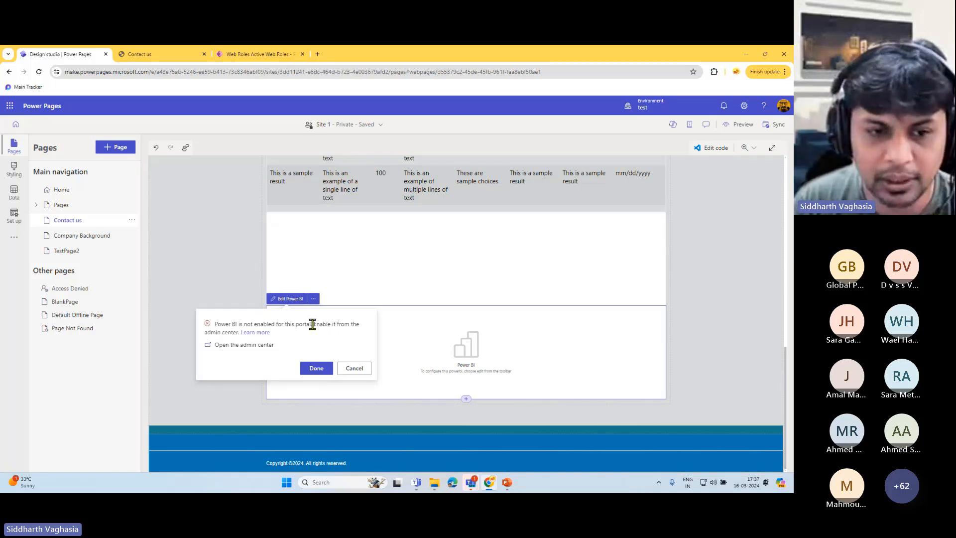
drag(324, 324, 337, 335)
click(302, 343)
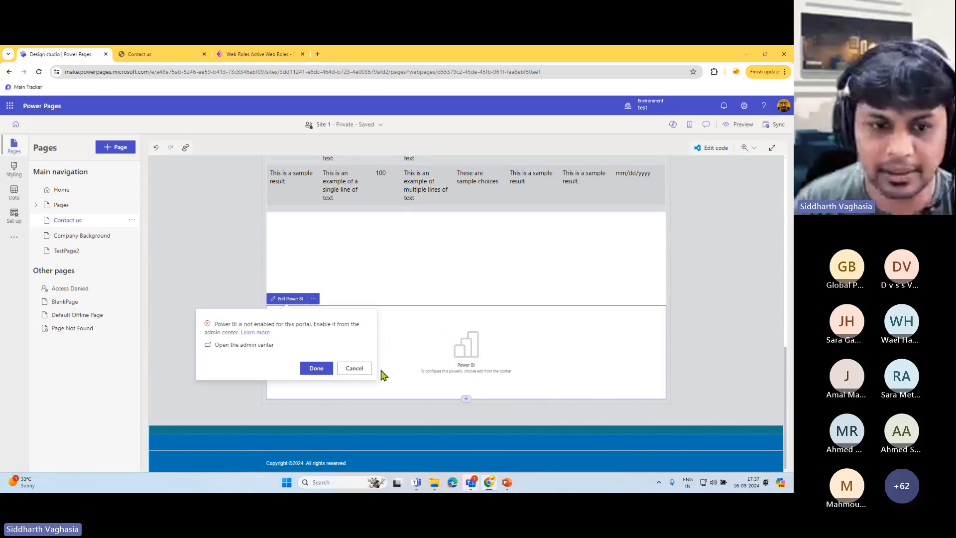
click(355, 368)
scroll(239, 248, up, 3)
scroll(251, 248, up, 5)
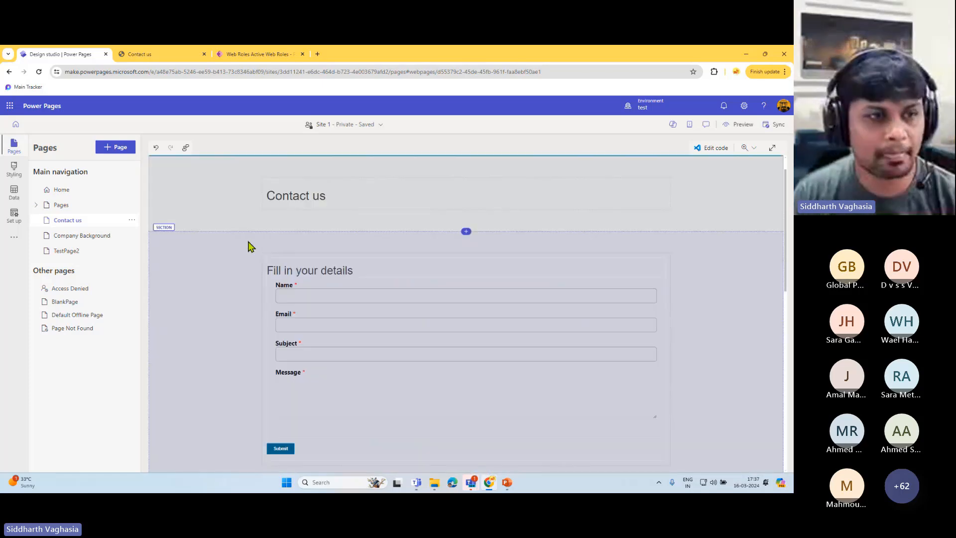
click(14, 239)
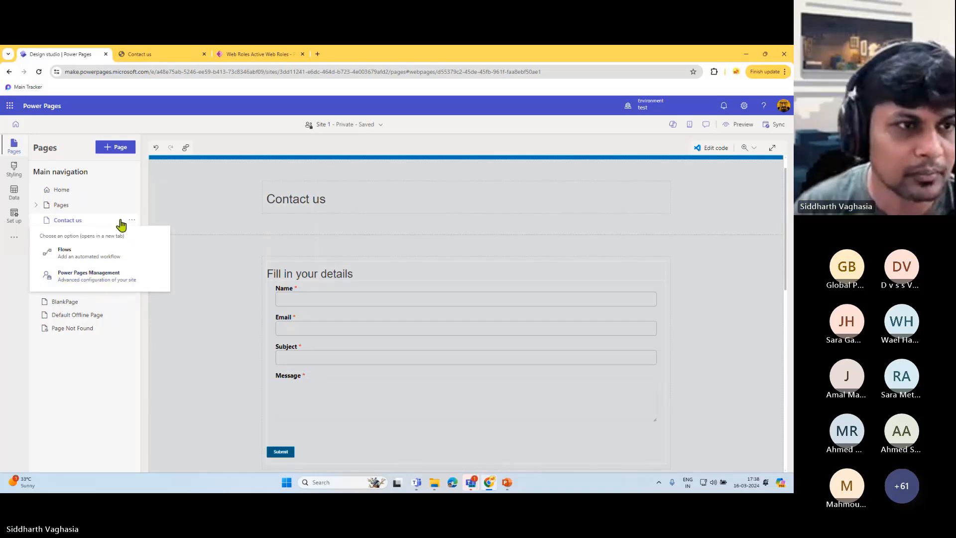
click(182, 200)
scroll(224, 277, up, 1)
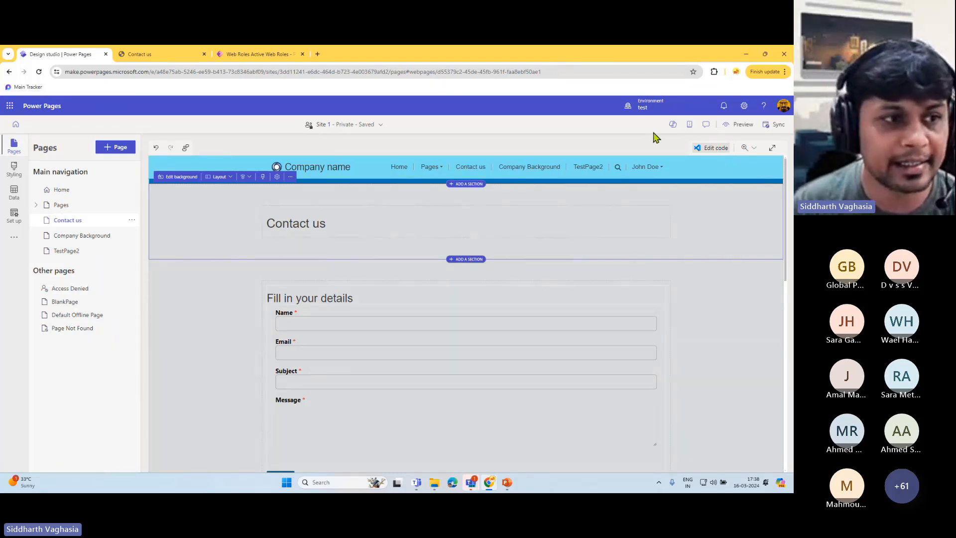
- Open the Home page's code in Visual Studio Code for the Web from Edit code
click(62, 190)
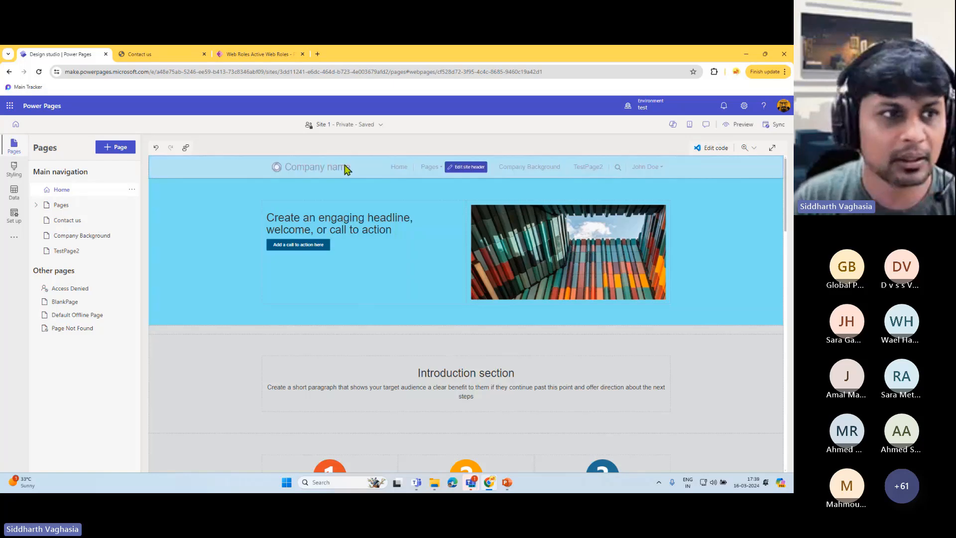
click(713, 148)
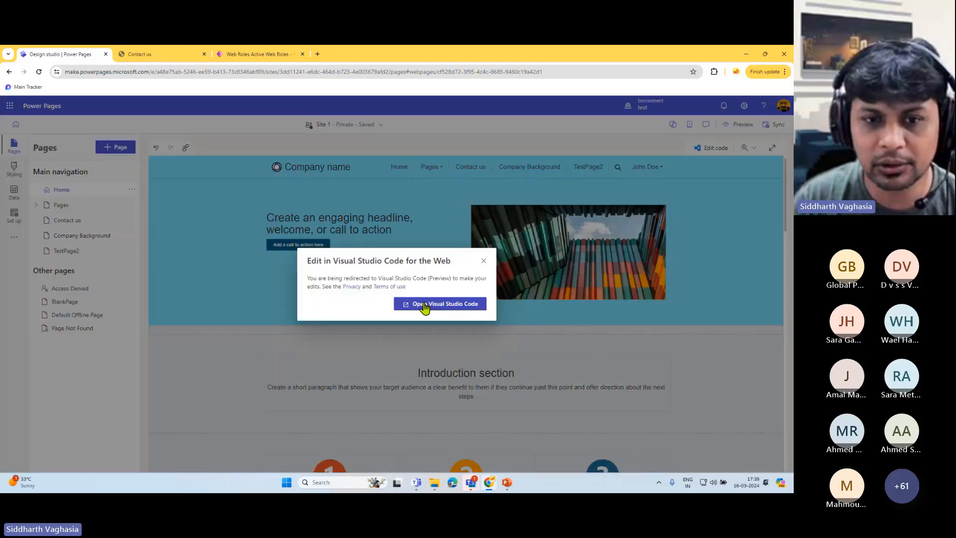
click(424, 305)
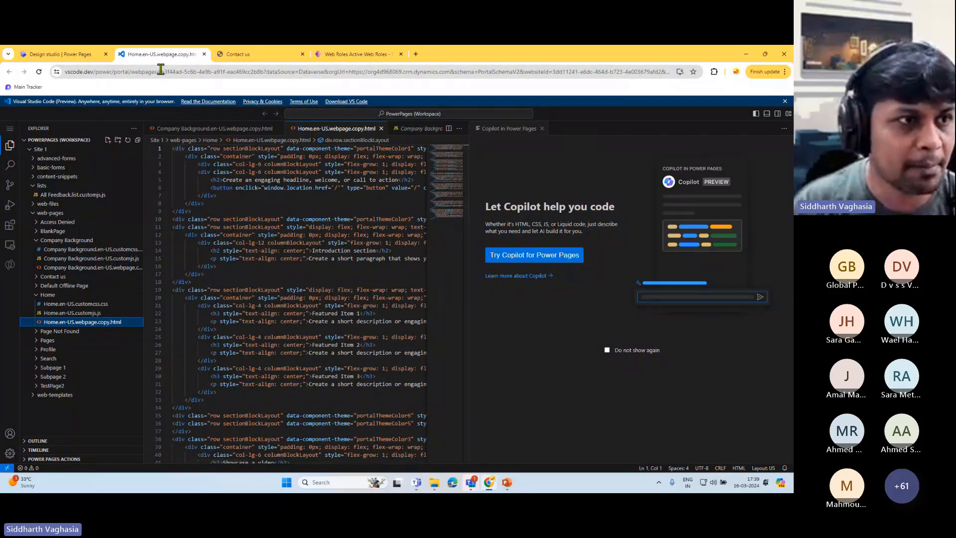
- Collapse lists and Home, widen the editor beside Copilot, and show the web-pages folders
click(32, 187)
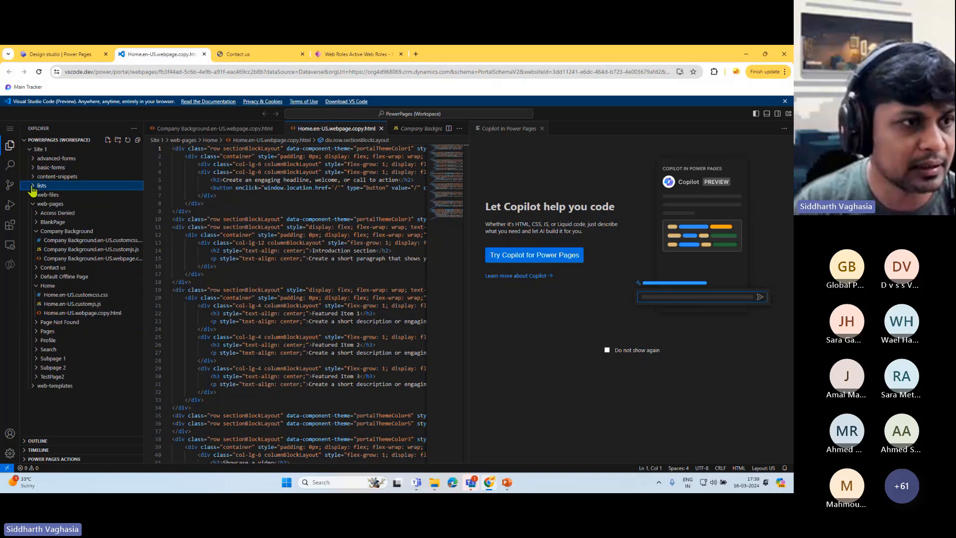
click(56, 204)
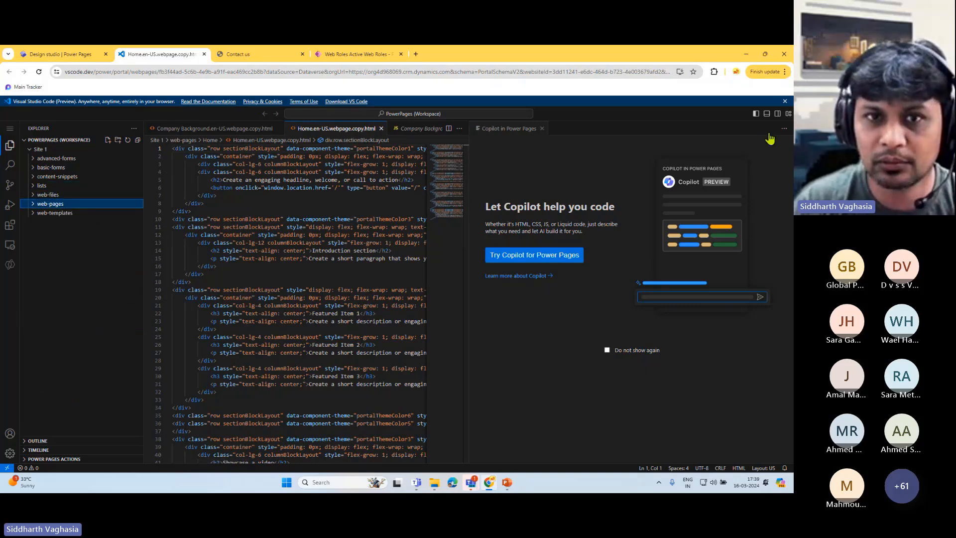
drag(467, 209, 601, 199)
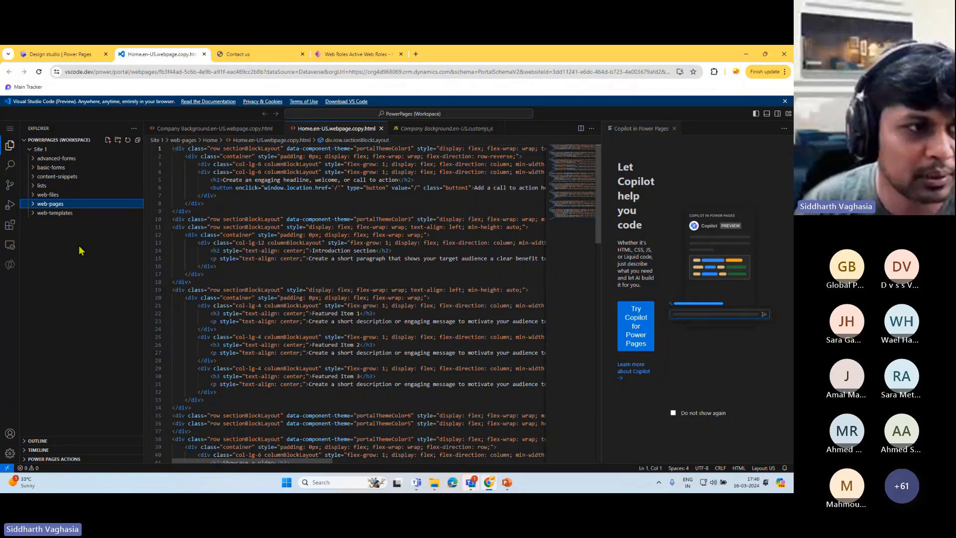
click(32, 205)
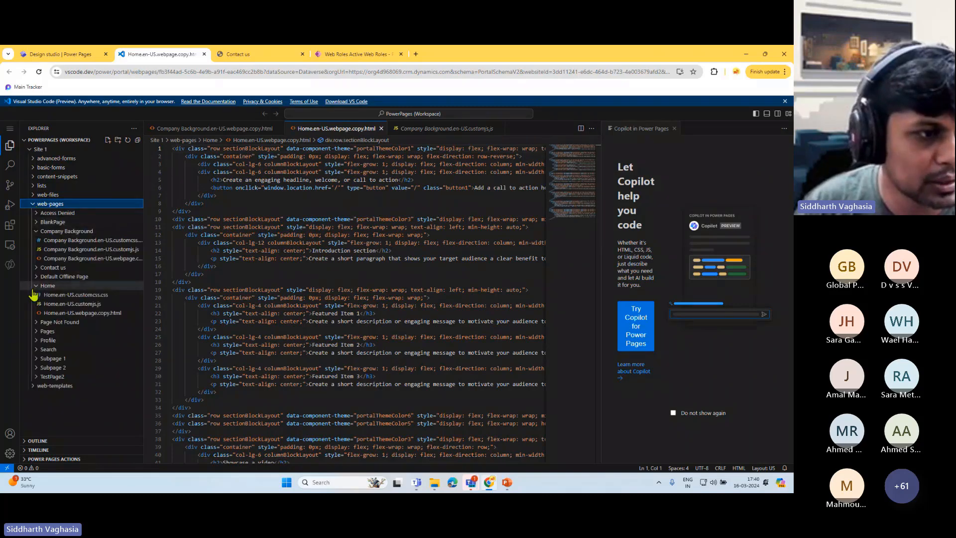
click(71, 54)
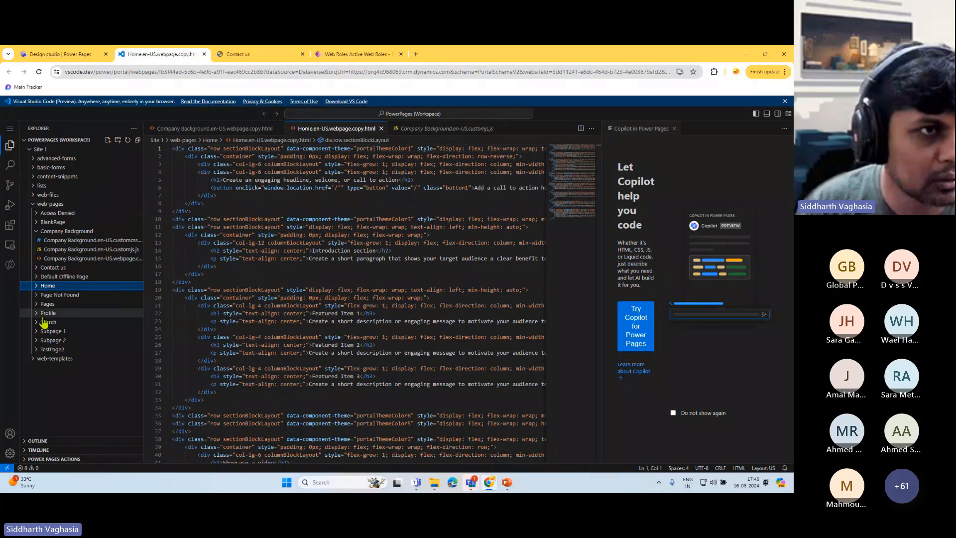
click(62, 54)
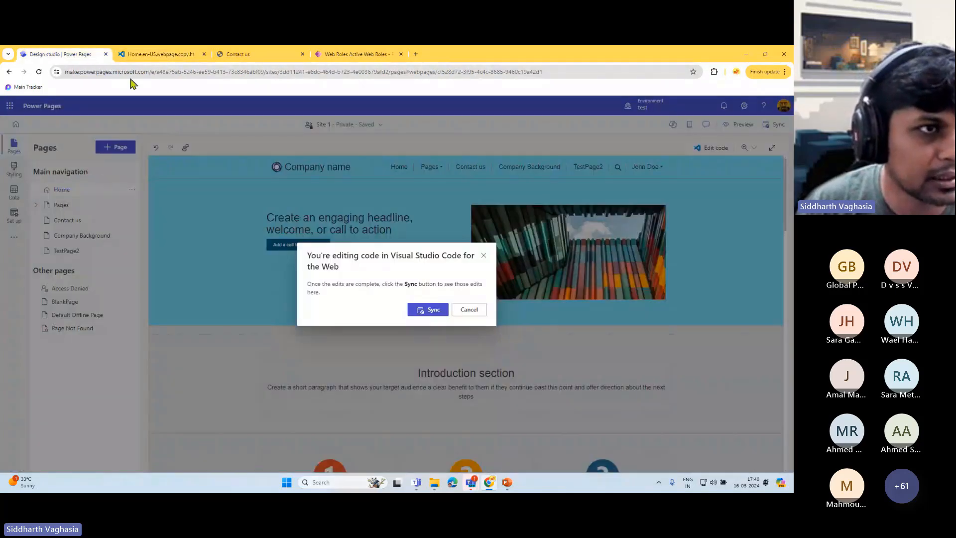
click(145, 53)
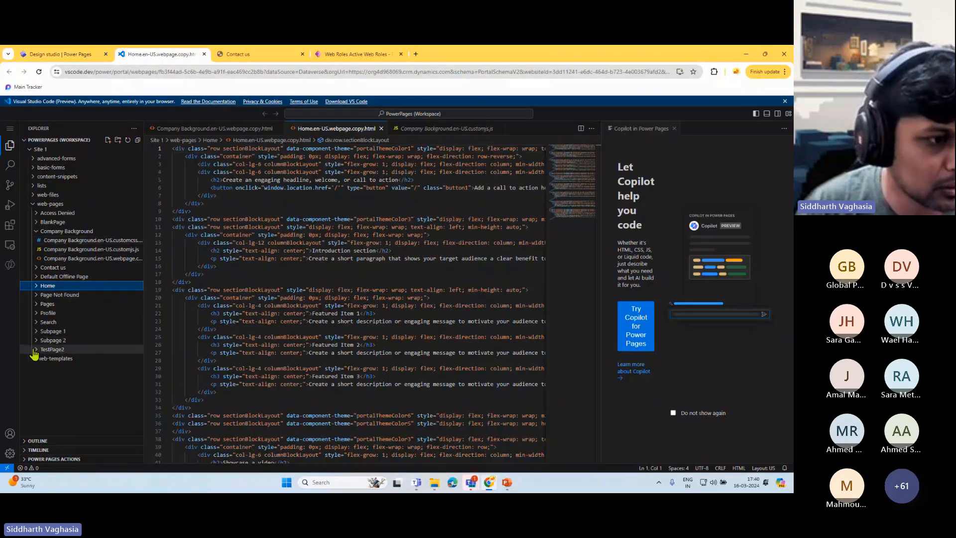
- Review TestPage2.en-US.webpage.copy.html lines 1–15, then open the empty TestPage2.en-US.customcss.css
click(35, 350)
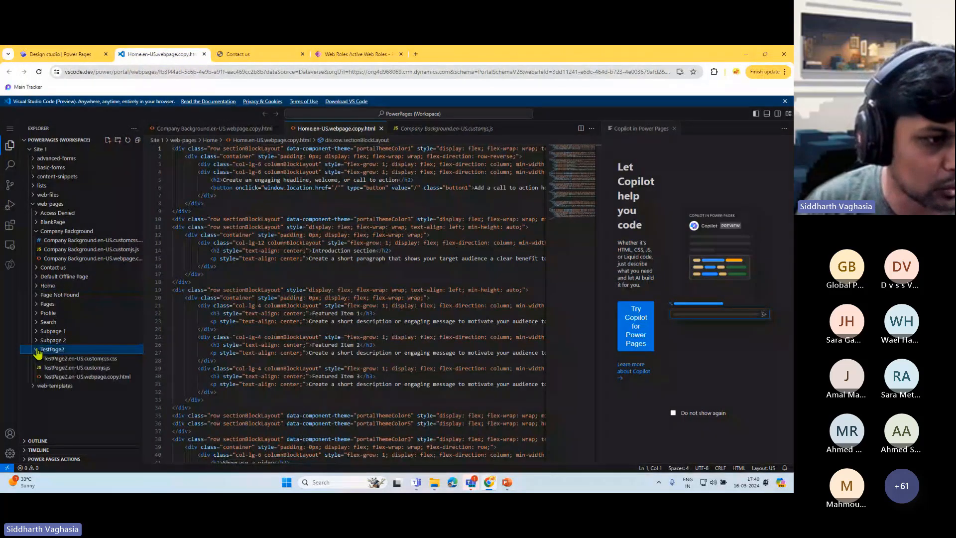
click(82, 377)
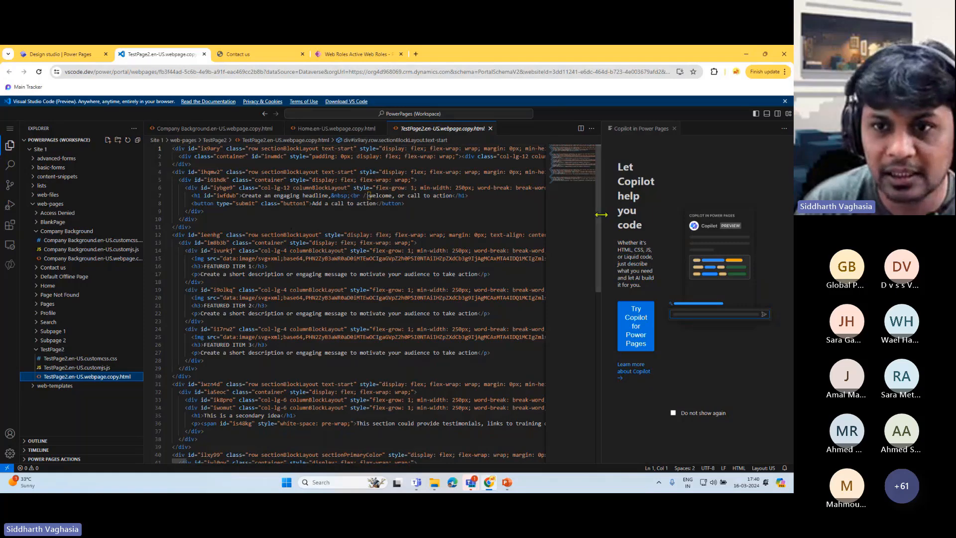
drag(601, 214, 702, 215)
click(205, 211)
scroll(311, 299, down, 10)
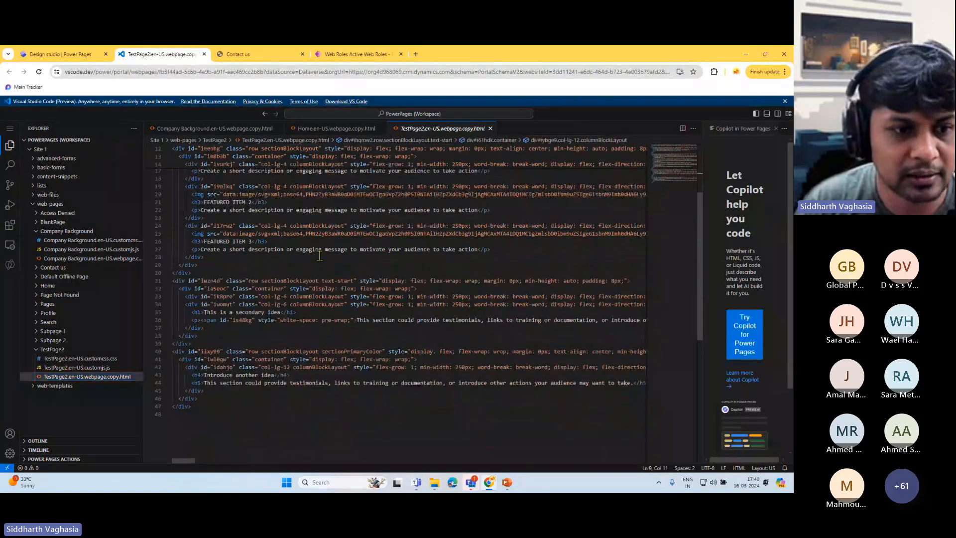
scroll(310, 299, up, 10)
click(349, 226)
click(178, 149)
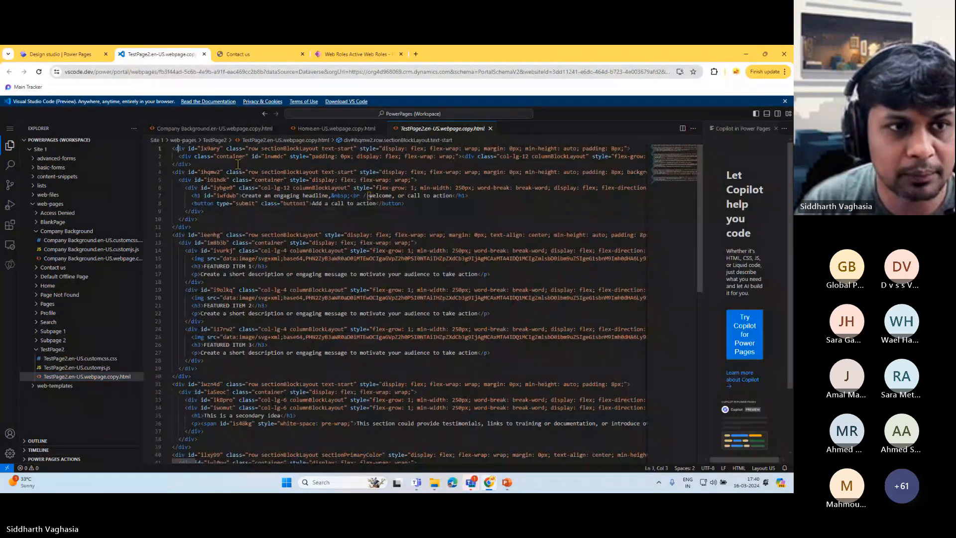
shift+click(377, 257)
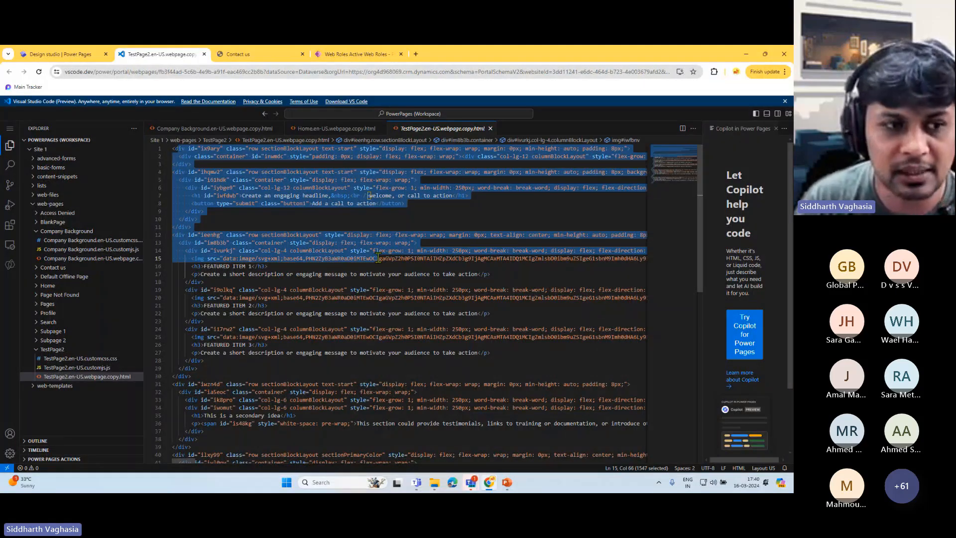
click(100, 358)
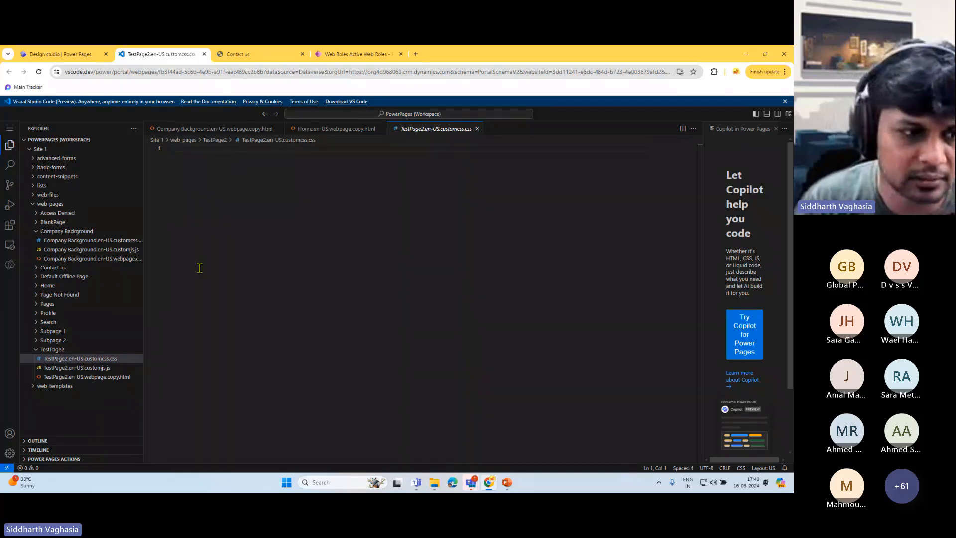
- Open the empty TestPage2.en-US.customjs.js, adjusting the Copilot in Power Pages panel width
click(79, 368)
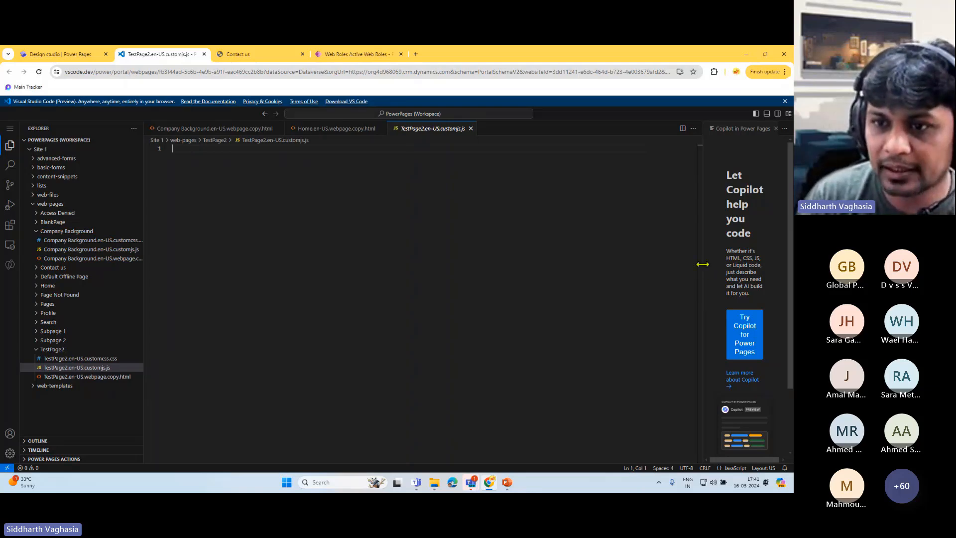
drag(702, 265, 512, 265)
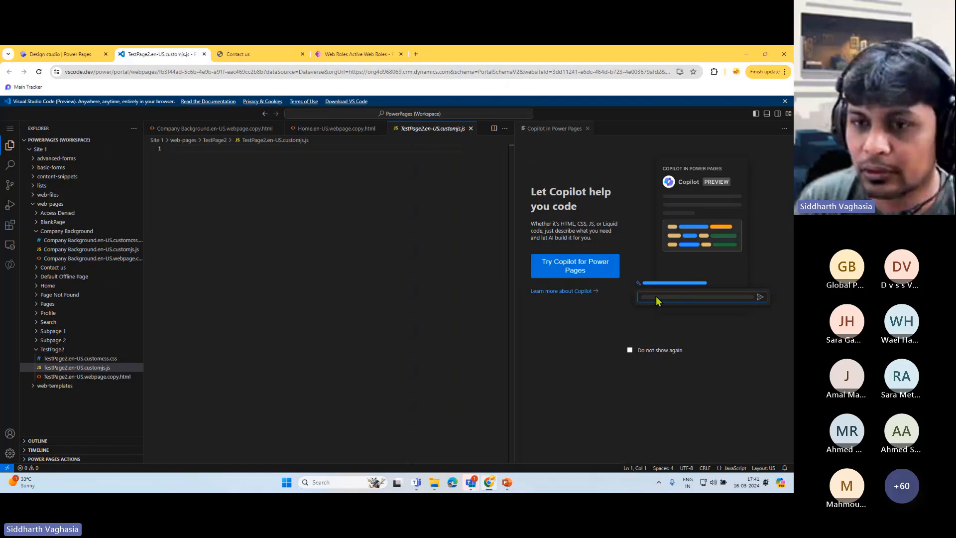
click(514, 231)
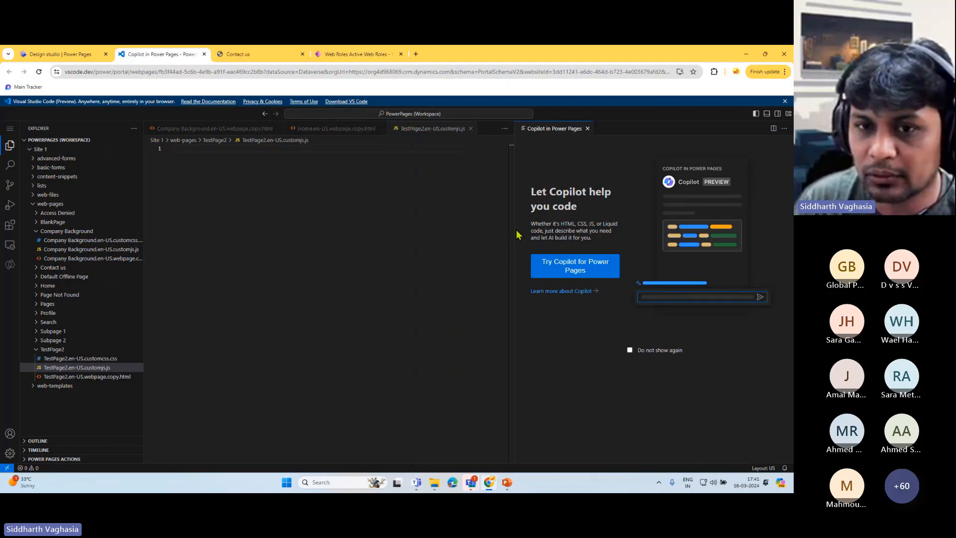
drag(514, 228, 580, 229)
click(287, 181)
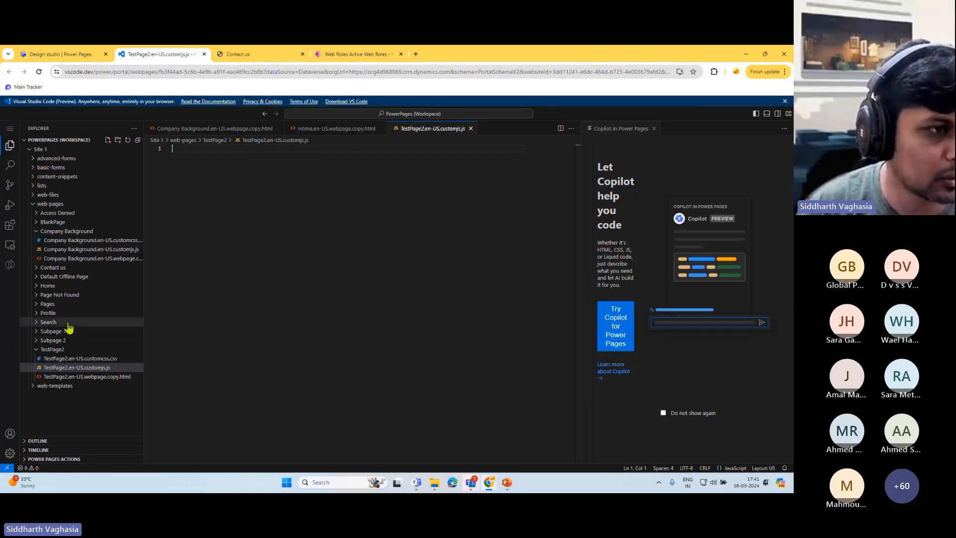
- Collapse web-pages, expand web-templates, and widen the file tree to read full names
click(34, 203)
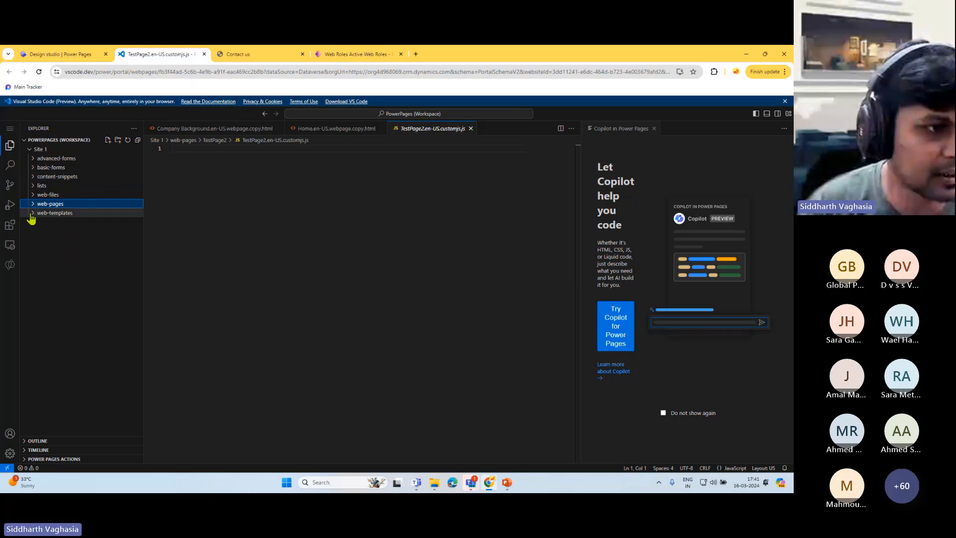
click(32, 213)
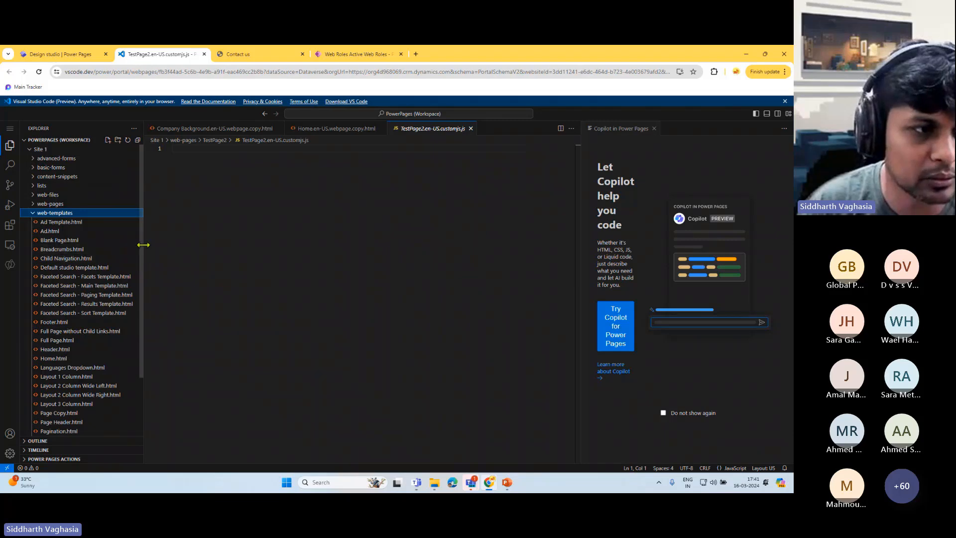
drag(143, 245, 195, 244)
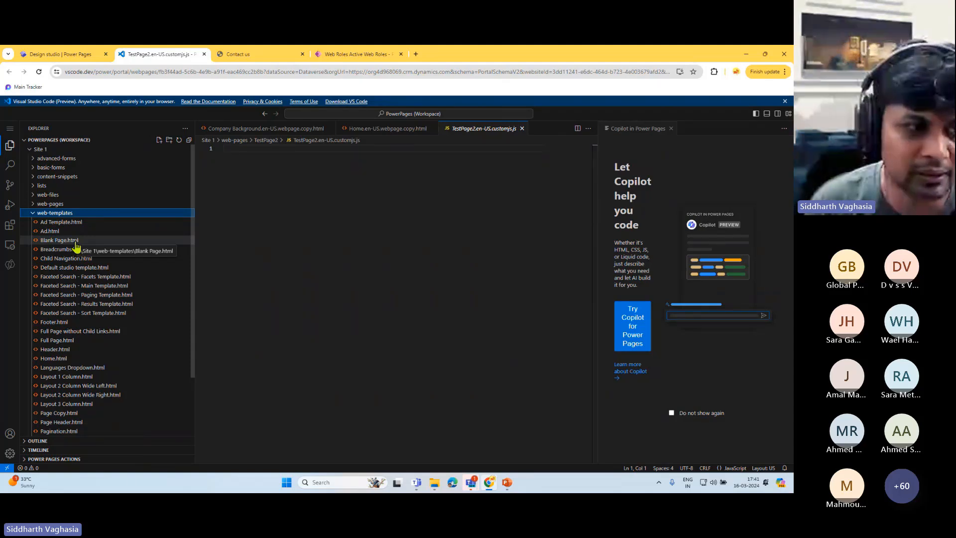
- Browse the Header.html, Home.html and Footer.html templates, highlighting accessibilityLinkContainer uses
click(57, 351)
click(369, 197)
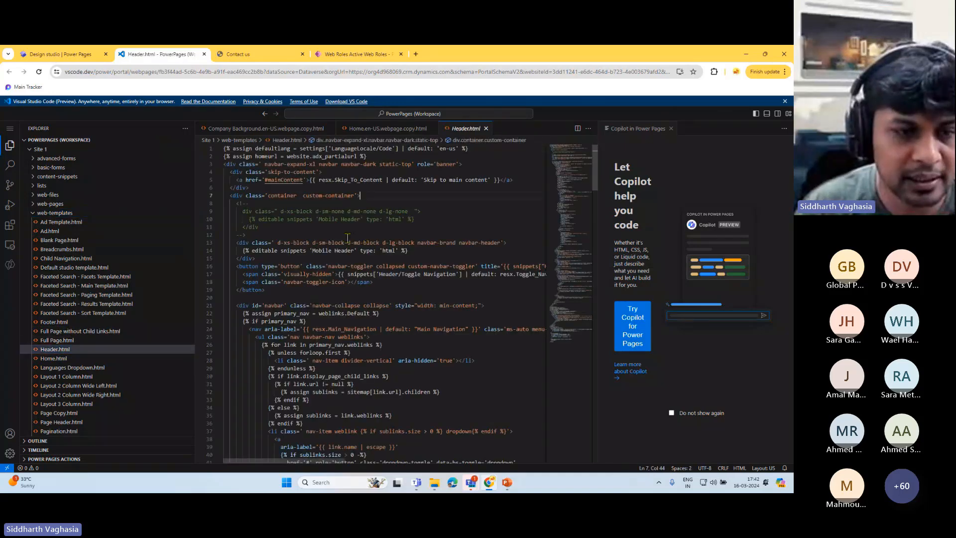
scroll(333, 245, down, 2)
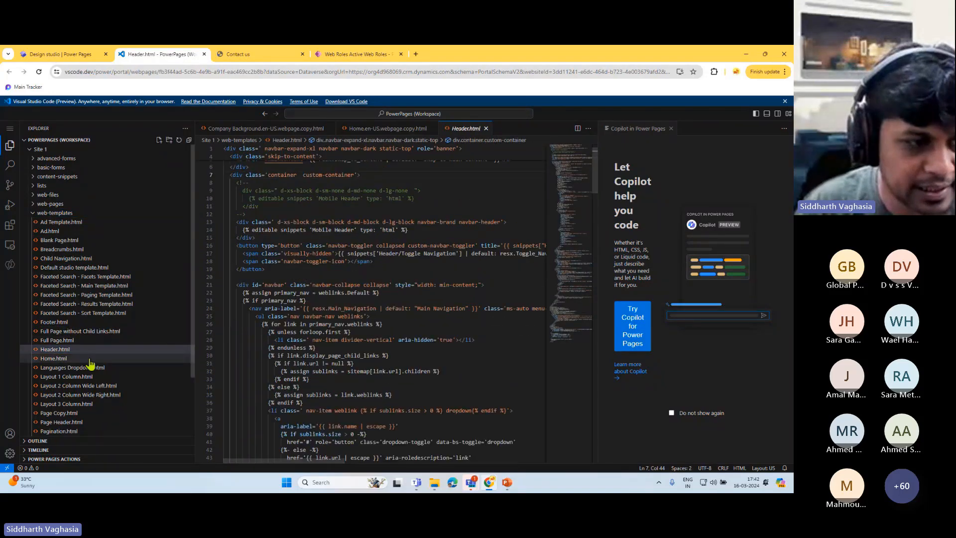
click(57, 358)
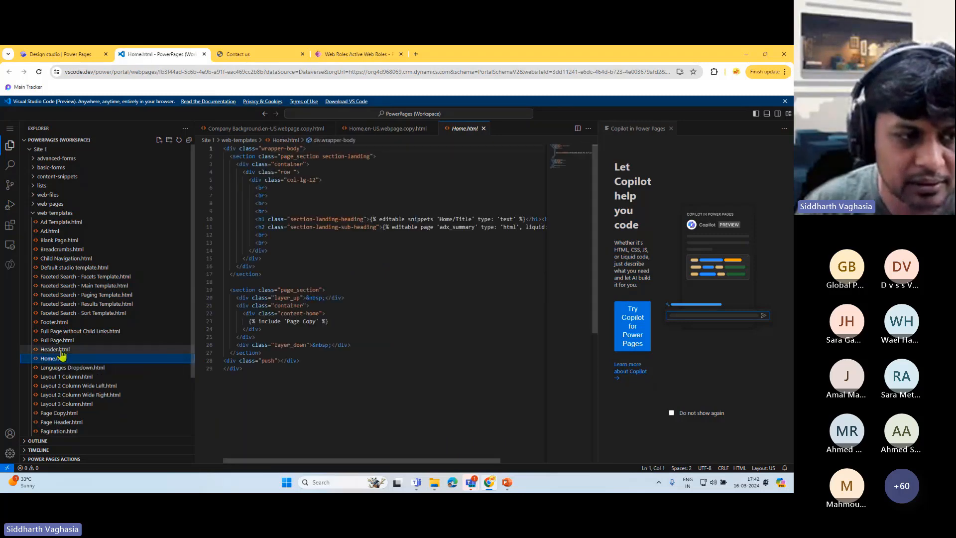
click(61, 351)
scroll(79, 396, down, 3)
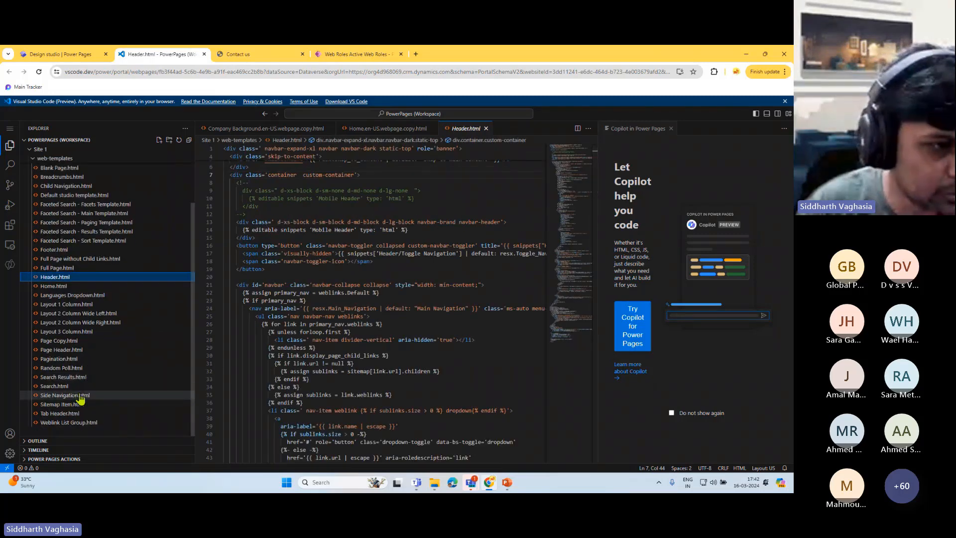
click(54, 250)
scroll(80, 299, up, 1)
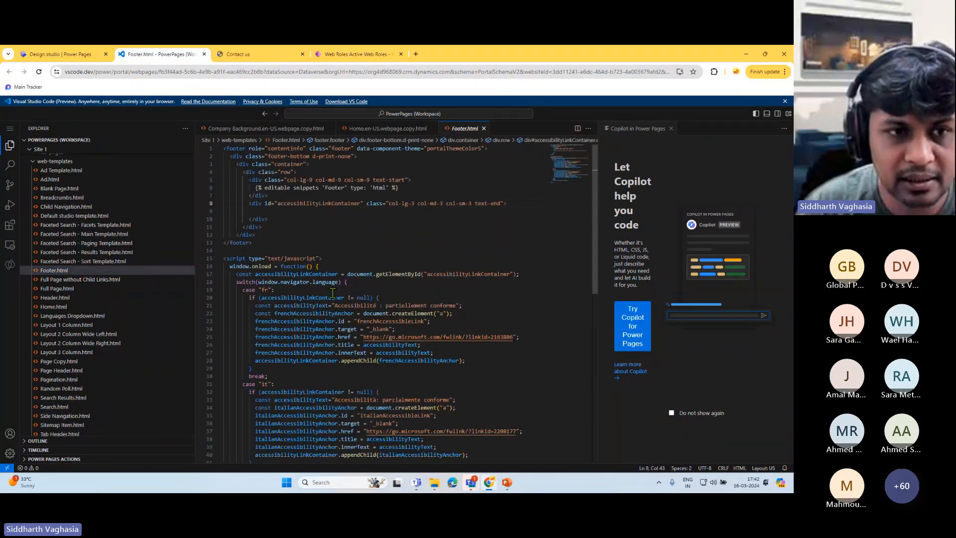
click(284, 274)
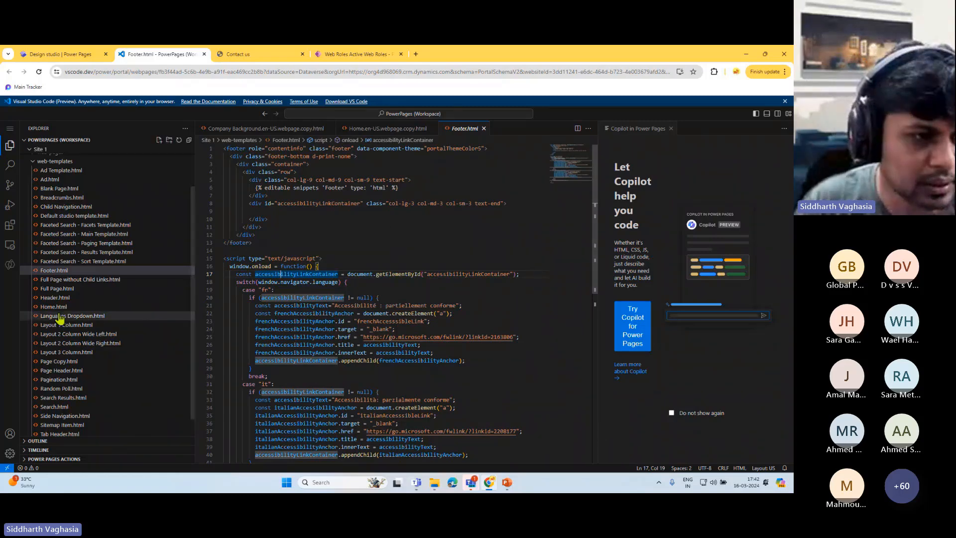
click(60, 270)
- Open Layout 1 Column.html and review its wrapper-body, page-heading, breadcrumbs and Page Copy blocks
click(71, 325)
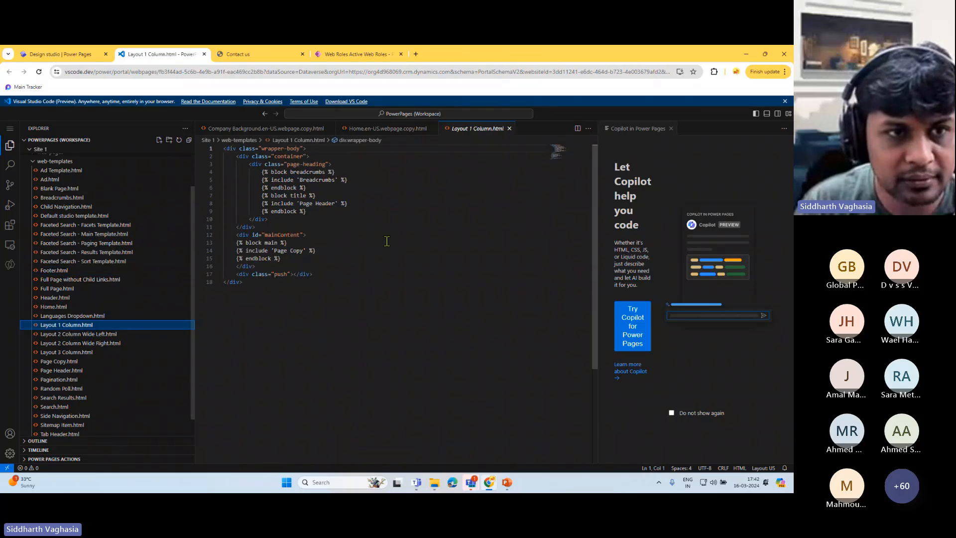
drag(247, 172, 340, 214)
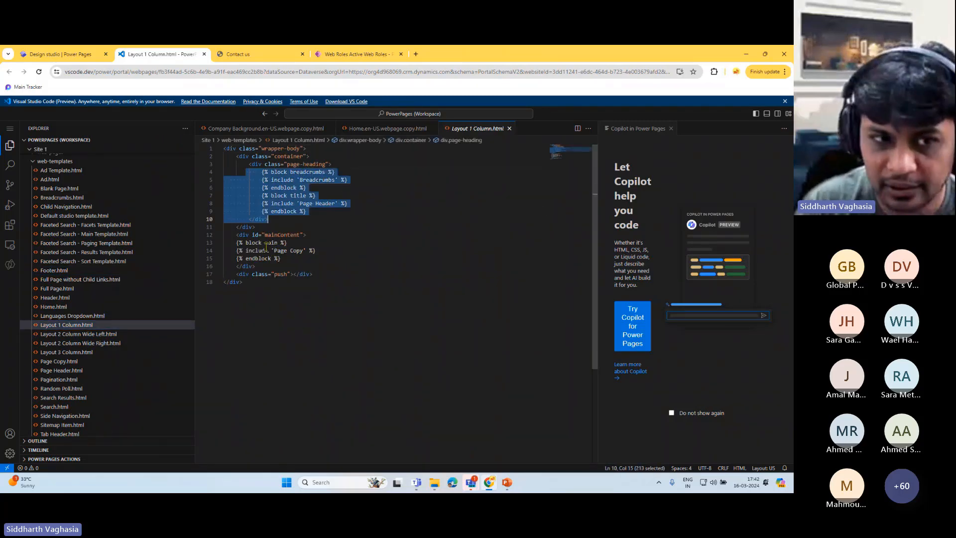
click(234, 244)
drag(233, 244, 345, 253)
key(Down)
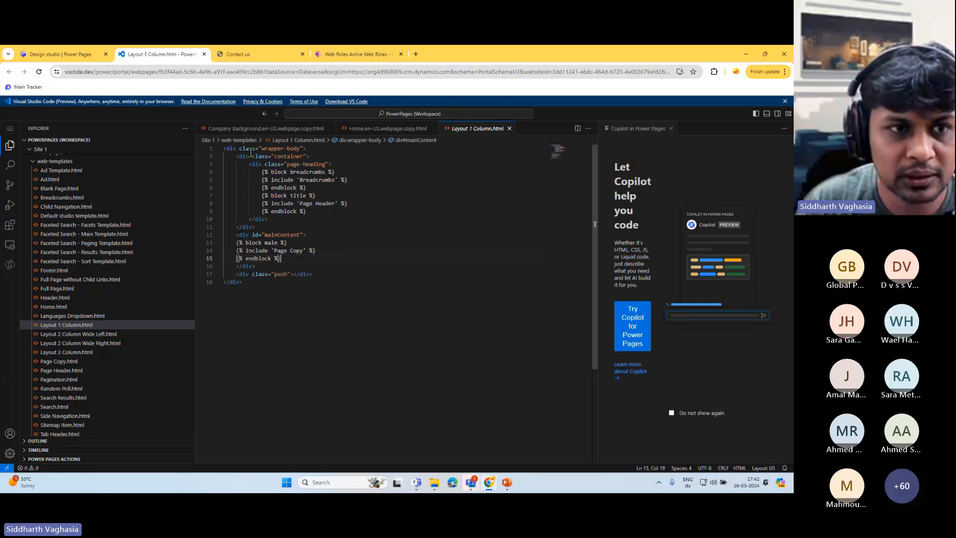
drag(239, 148, 316, 146)
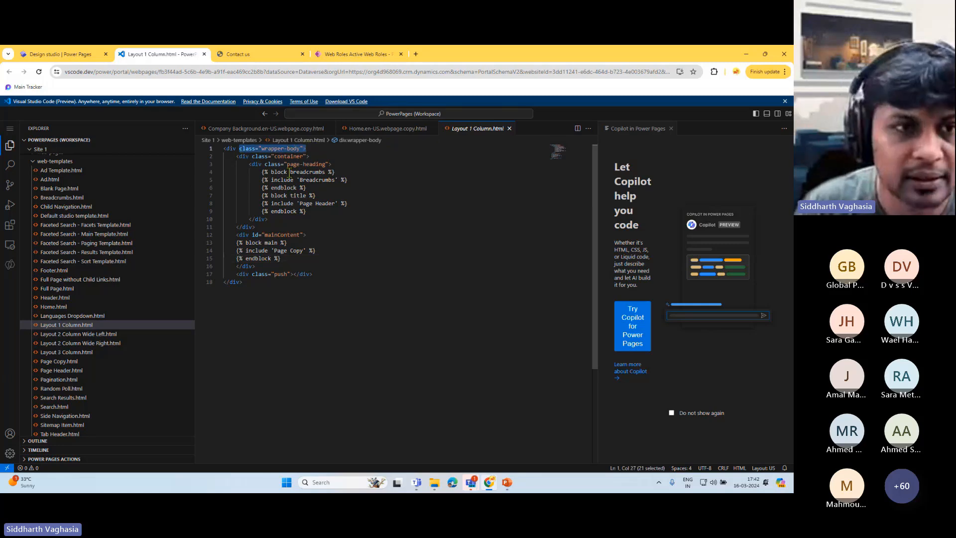
drag(249, 171, 344, 212)
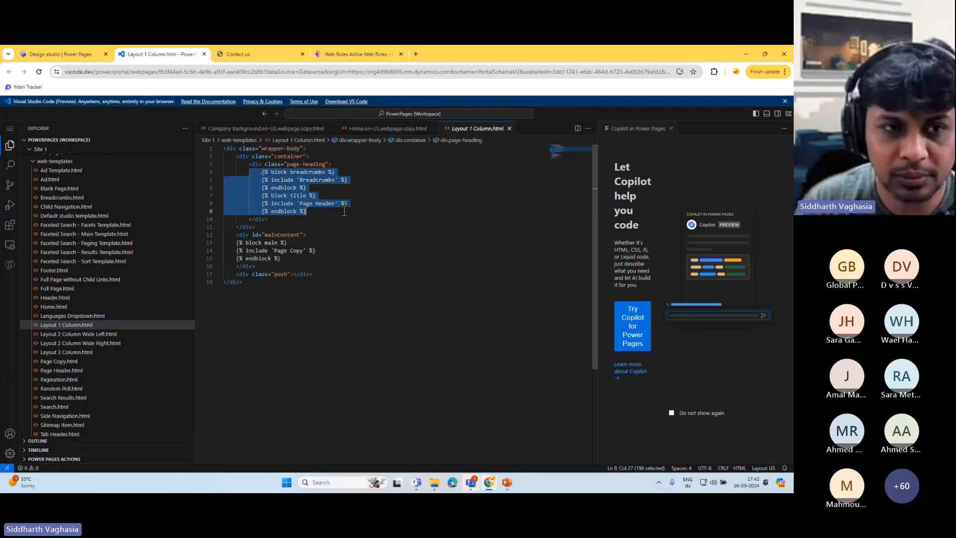
drag(230, 173, 366, 184)
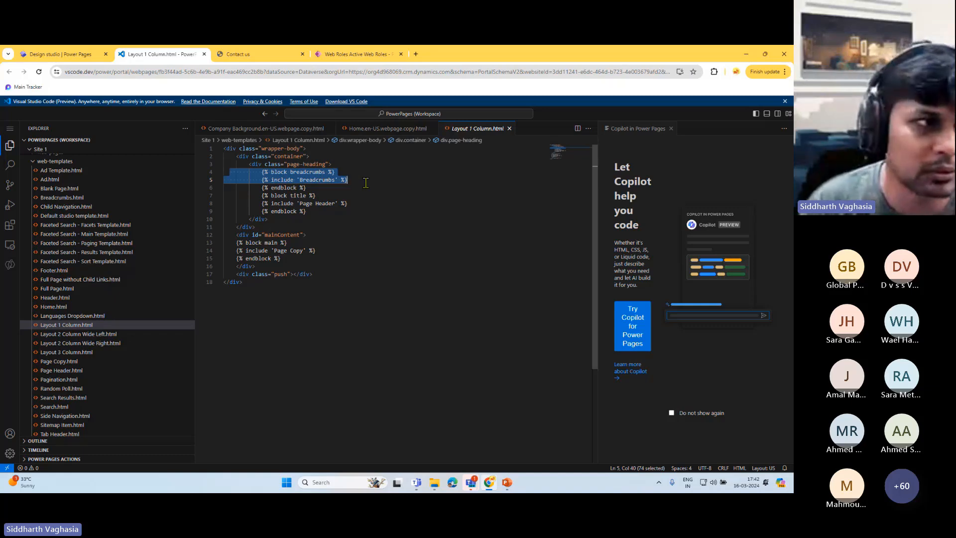
scroll(129, 237, up, 2)
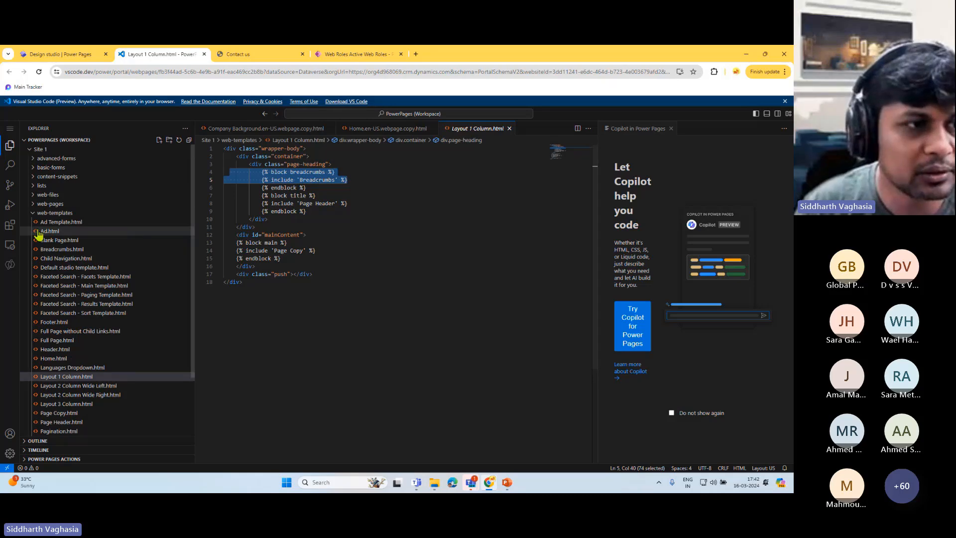
- Collapse web-templates, leaving Layout 1 Column.html open, after glancing at the editor group menu
click(38, 214)
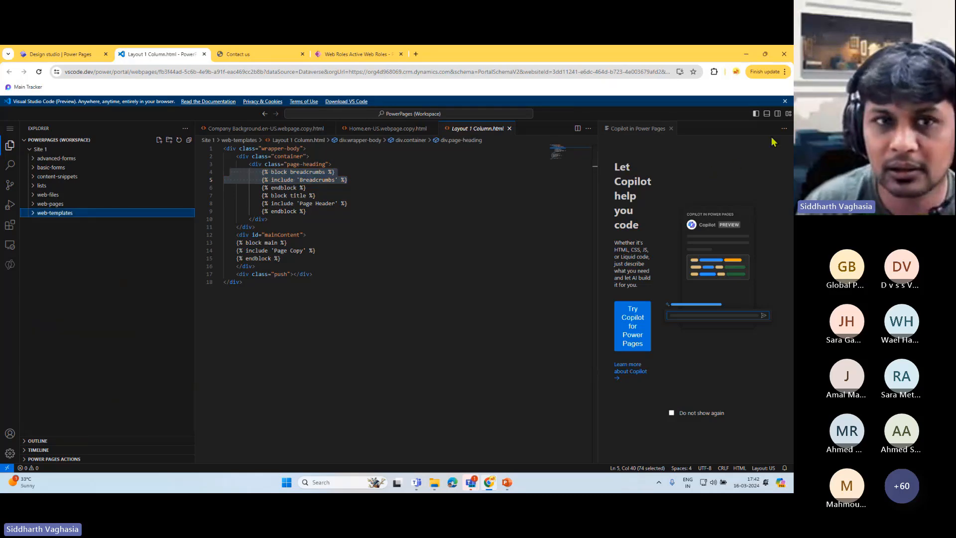
click(784, 128)
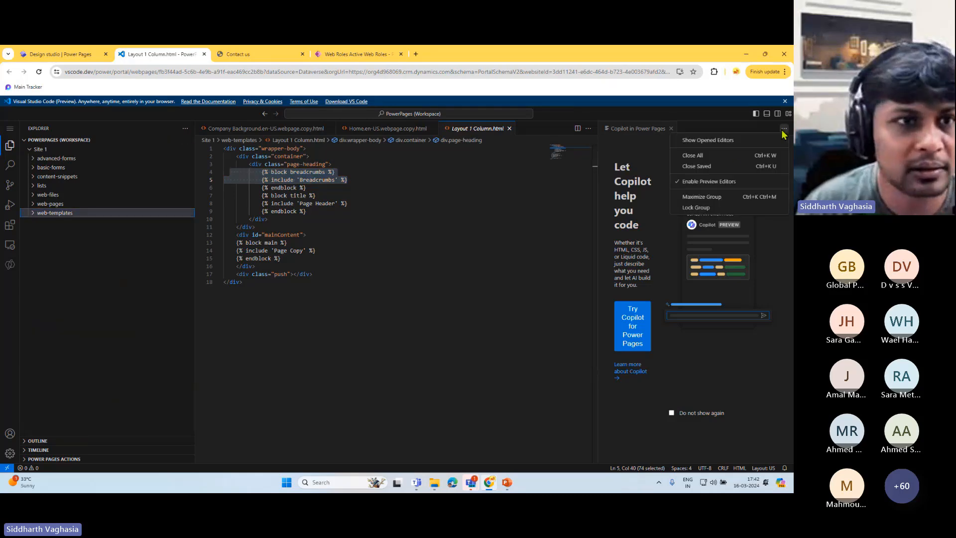
click(76, 55)
click(154, 55)
click(268, 219)
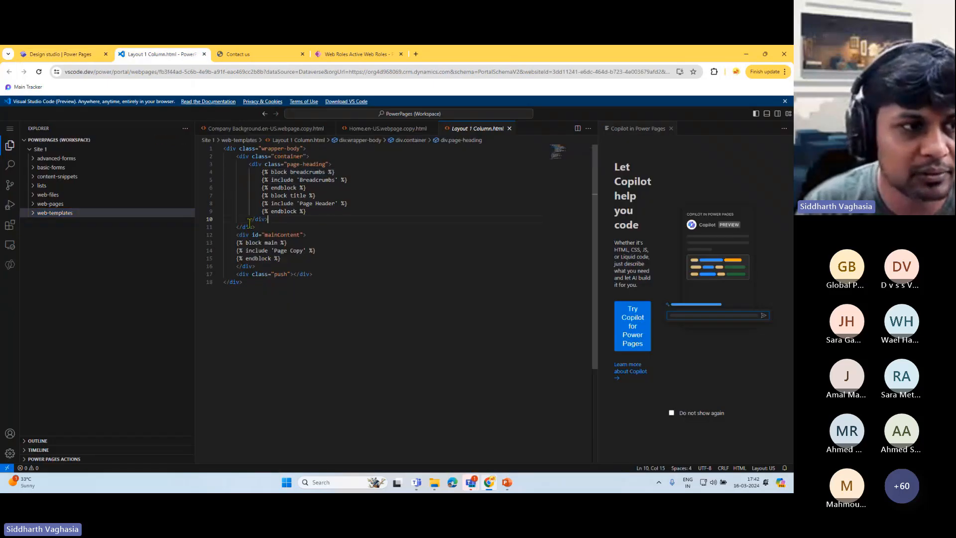
click(82, 55)
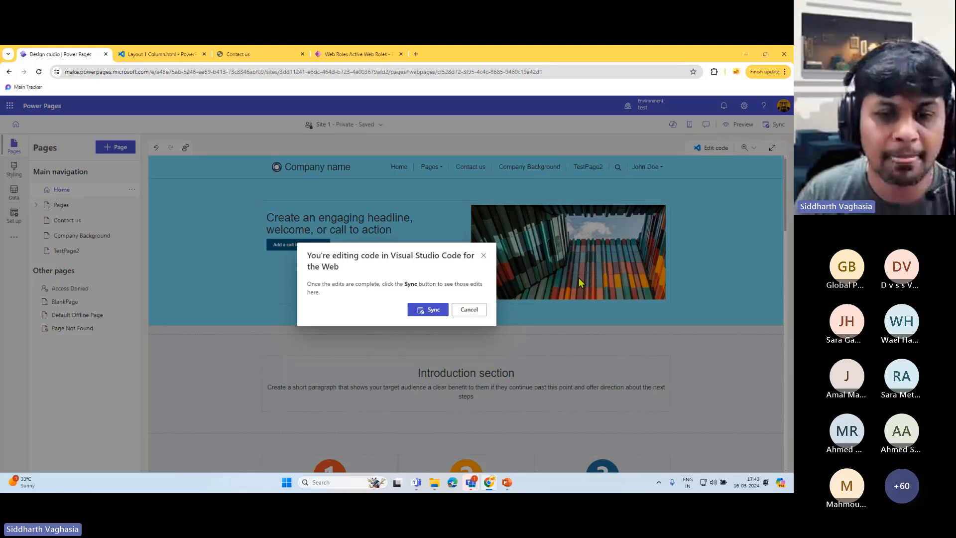
click(162, 54)
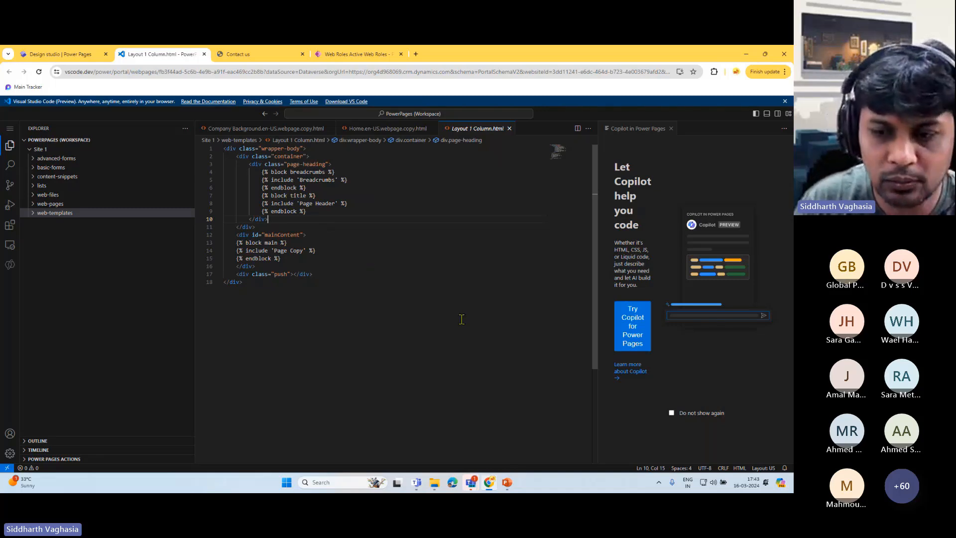
click(341, 269)
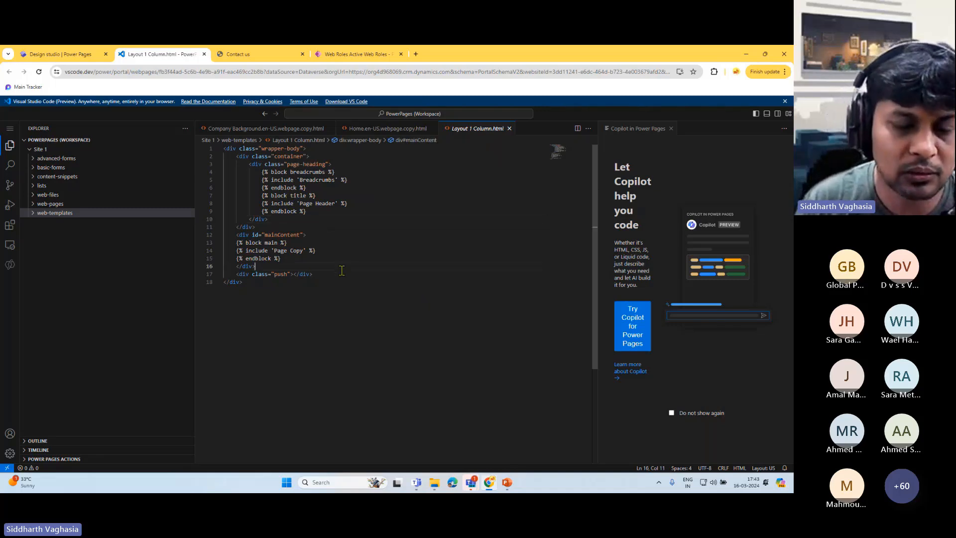